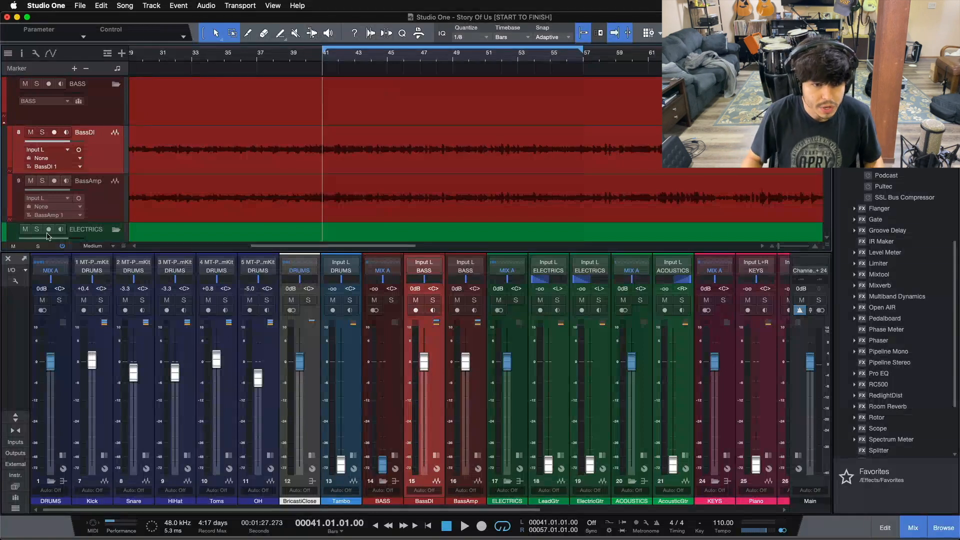
Play the looped section briefly to check the output level, and lower the Main output fader to -5.8 dB
{"action": "left_click", "coordinate": [389, 363]}
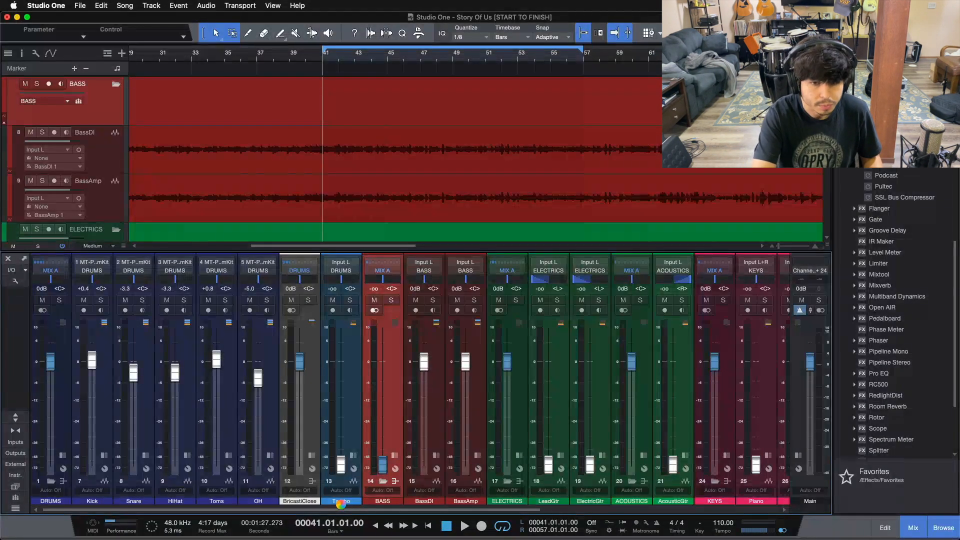
{"action": "key", "text": "space"}
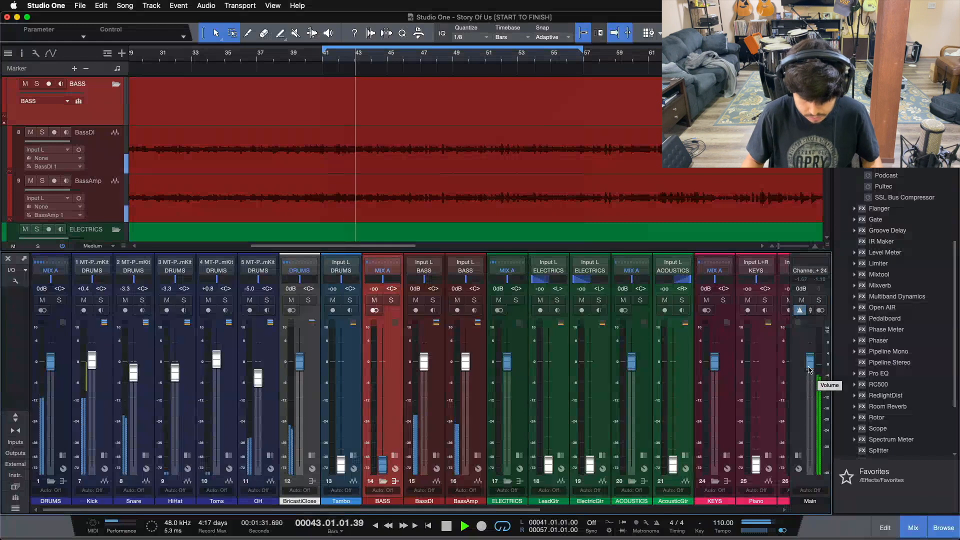
{"action": "key", "text": "space"}
{"action": "left_click_drag", "start_coordinate": [810, 359], "coordinate": [810, 370]}
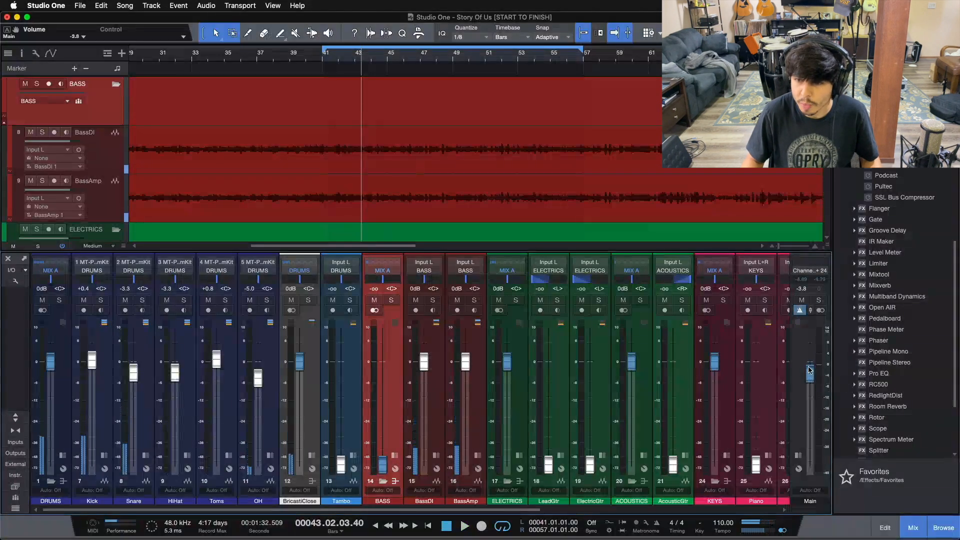
{"action": "scroll", "coordinate": [810, 370], "scroll_direction": "down", "scroll_amount": 2}
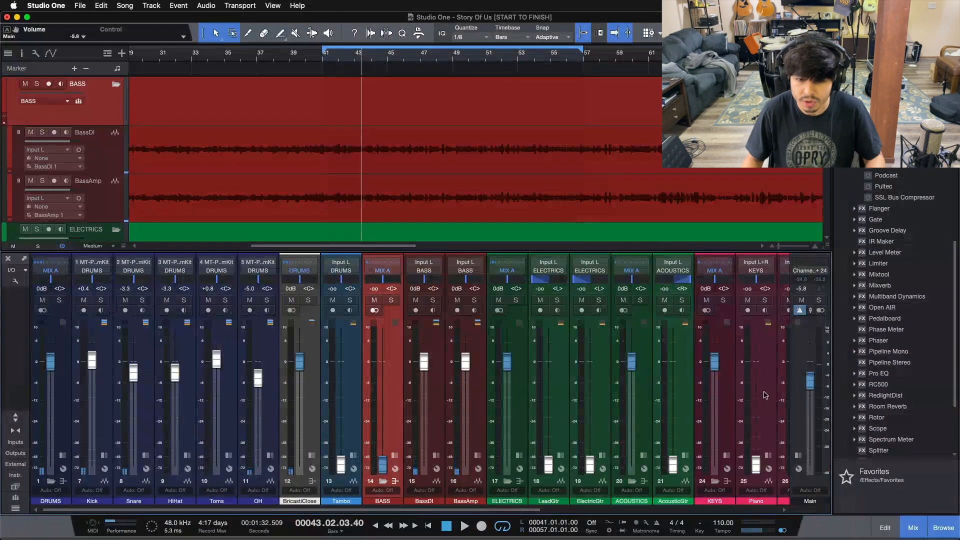
Check the inserts of the MIXBUS channel at the far end of the mixer and collapse them again
{"action": "left_click_drag", "start_coordinate": [482, 510], "coordinate": [842, 483]}
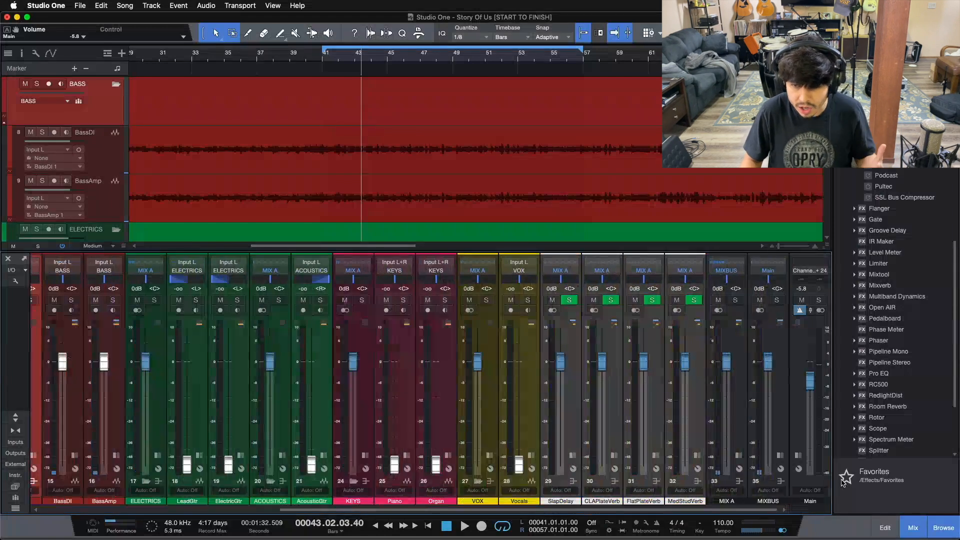
{"action": "left_click", "coordinate": [780, 455]}
{"action": "left_click", "coordinate": [728, 454]}
{"action": "left_click_drag", "start_coordinate": [710, 510], "coordinate": [410, 504]}
Start playback and solo the Kick and Snare channels
{"action": "left_click", "coordinate": [268, 414]}
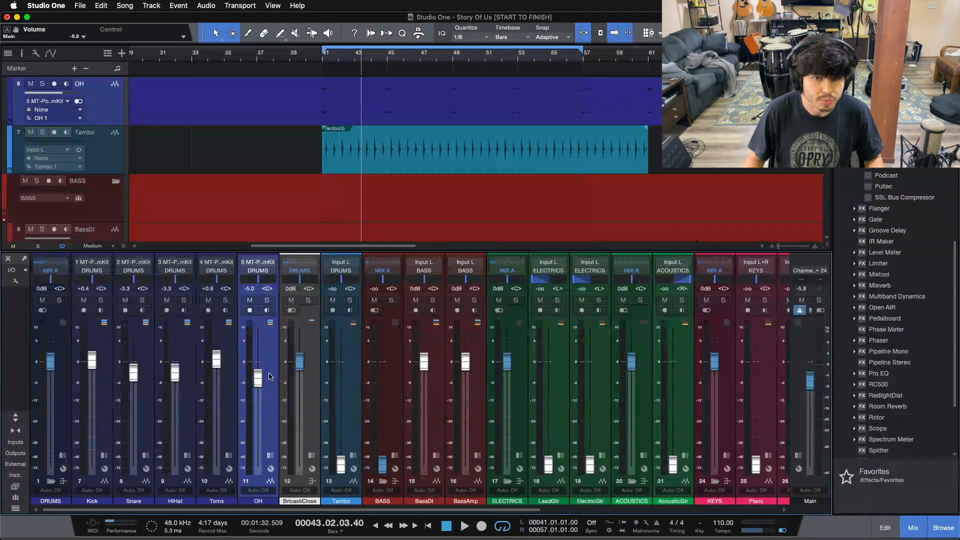
{"action": "key", "text": "space"}
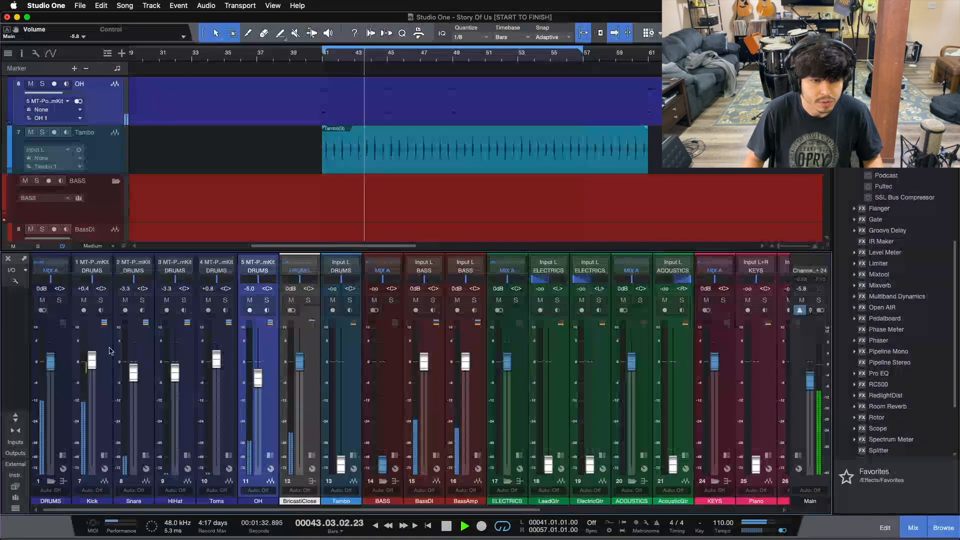
{"action": "left_click", "coordinate": [101, 300]}
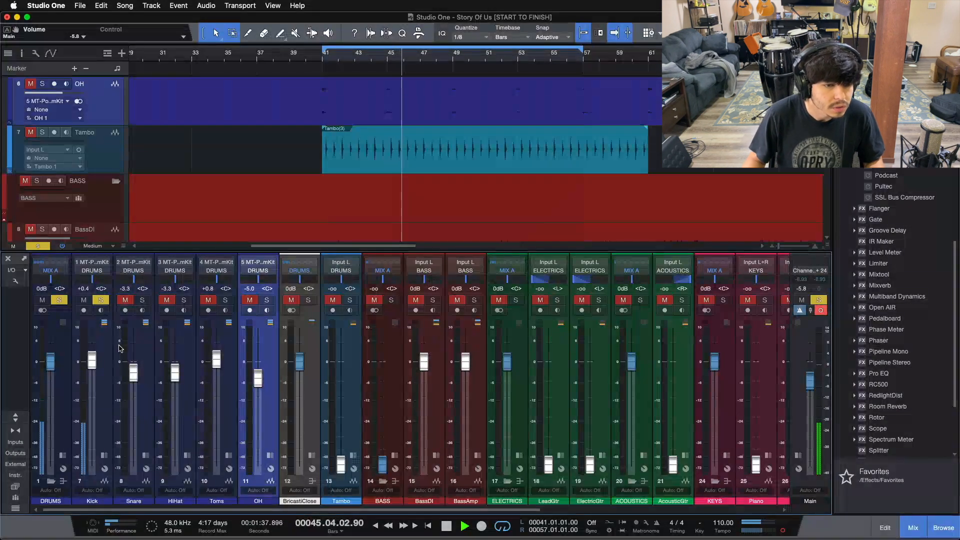
{"action": "left_click", "coordinate": [142, 300]}
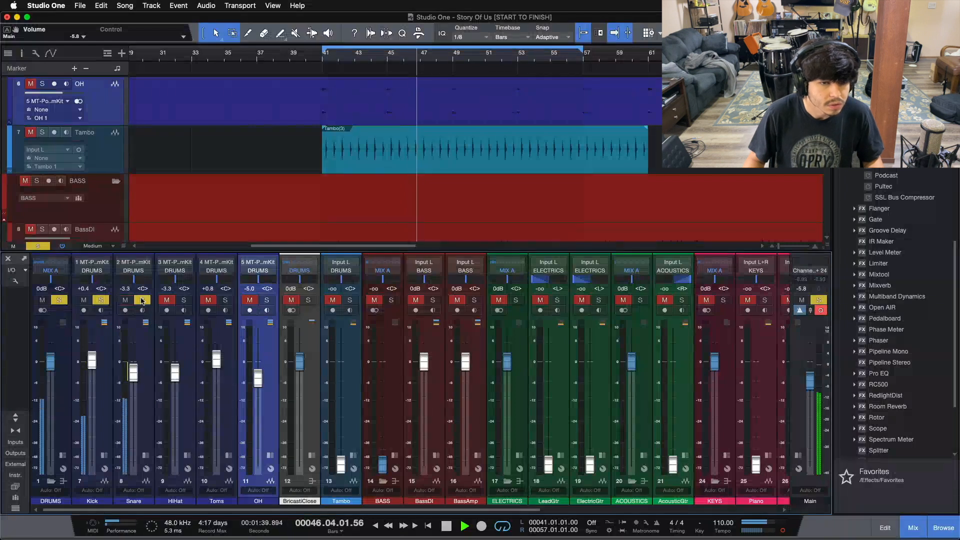
Mute the Snare and boost the LF band of the Kick's Pro EQ 2 insert to 3.36 dB at 80 Hz
{"action": "left_click", "coordinate": [103, 455]}
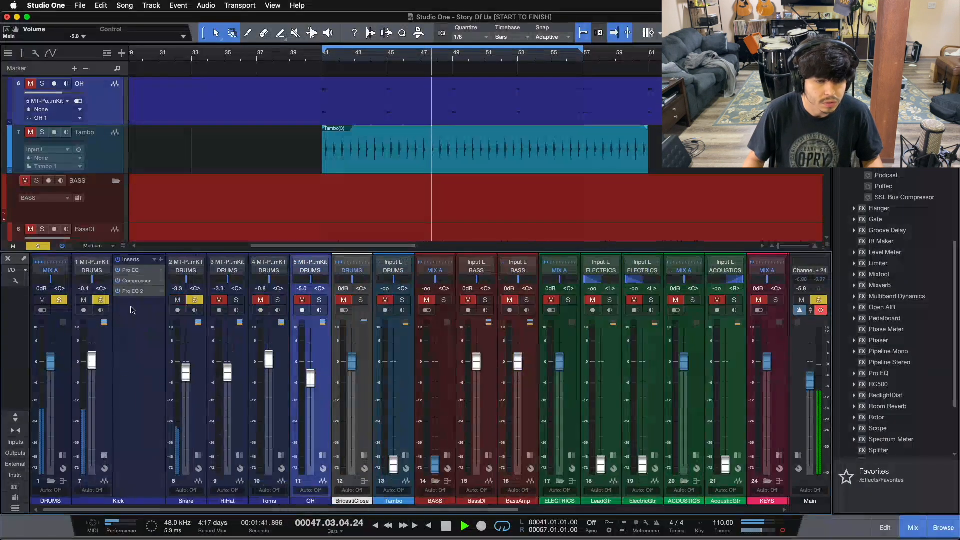
{"action": "left_click", "coordinate": [176, 300]}
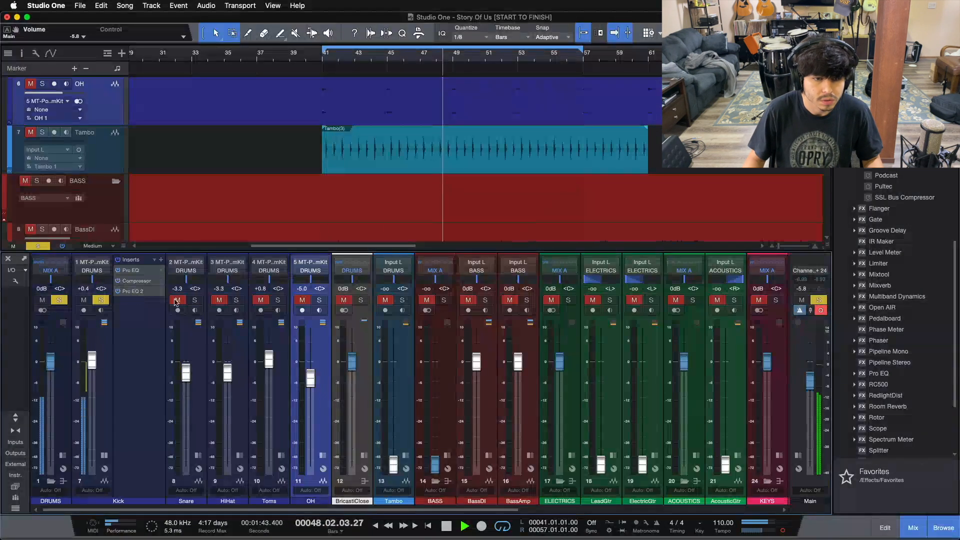
{"action": "double_click", "coordinate": [132, 291]}
{"action": "left_click_drag", "start_coordinate": [364, 383], "coordinate": [381, 370]}
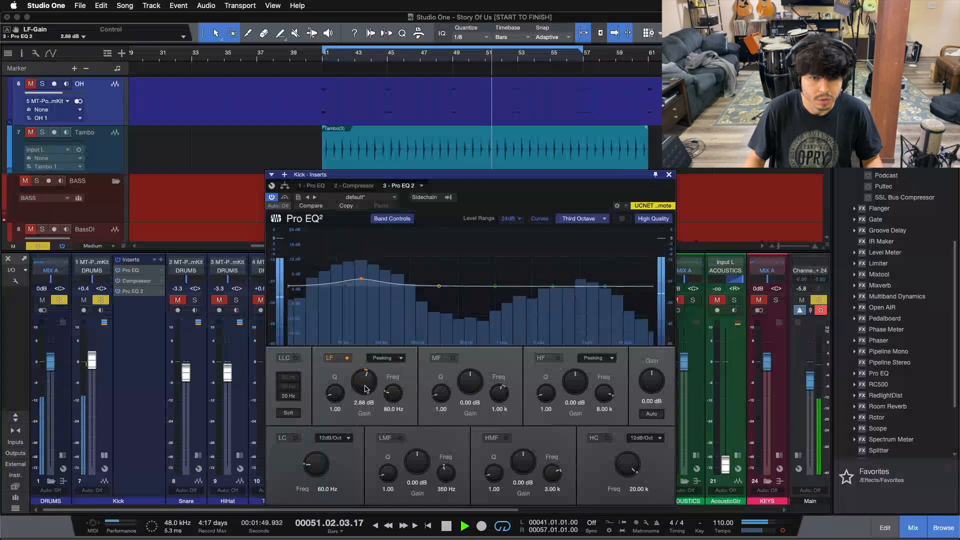
{"action": "scroll", "coordinate": [365, 389], "scroll_direction": "up", "scroll_amount": 2}
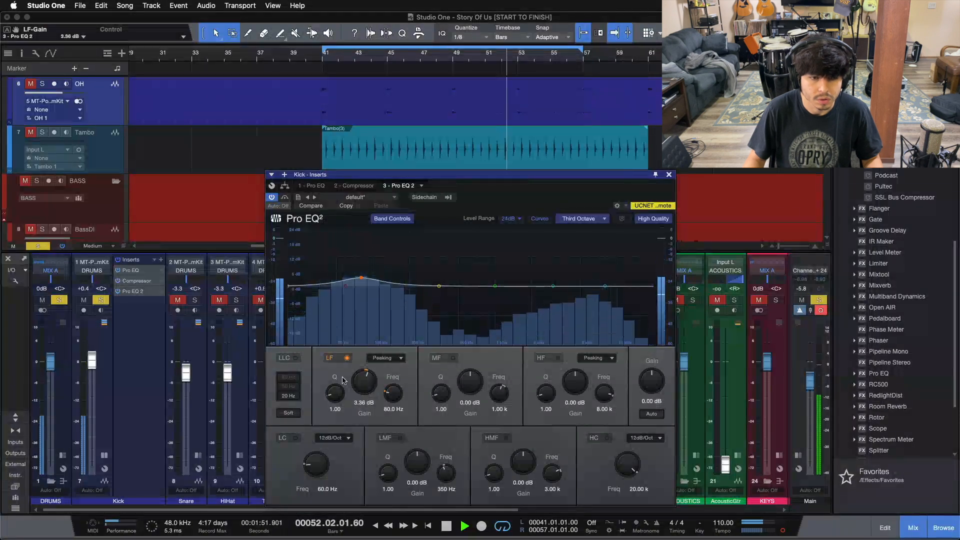
Bring the Snare back into the solo, set its fader to -3.8 dB and collapse the Kick inserts
{"action": "left_click", "coordinate": [177, 300]}
{"action": "left_click", "coordinate": [195, 300]}
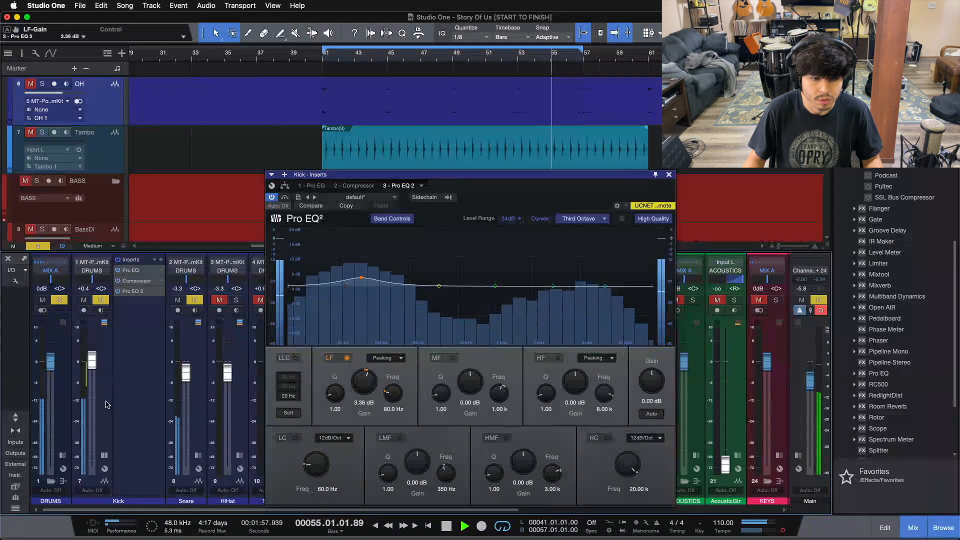
{"action": "left_click_drag", "start_coordinate": [185, 374], "coordinate": [185, 379]}
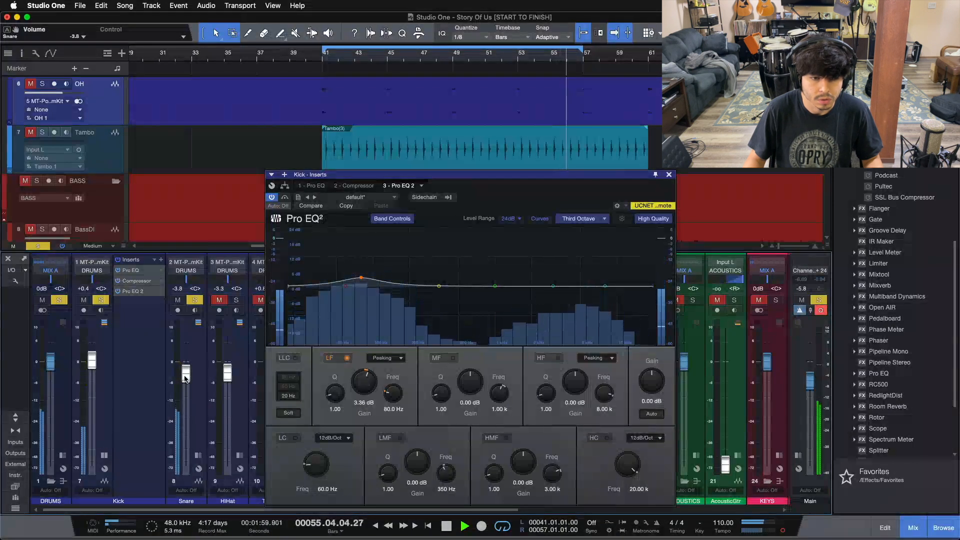
{"action": "left_click", "coordinate": [104, 456]}
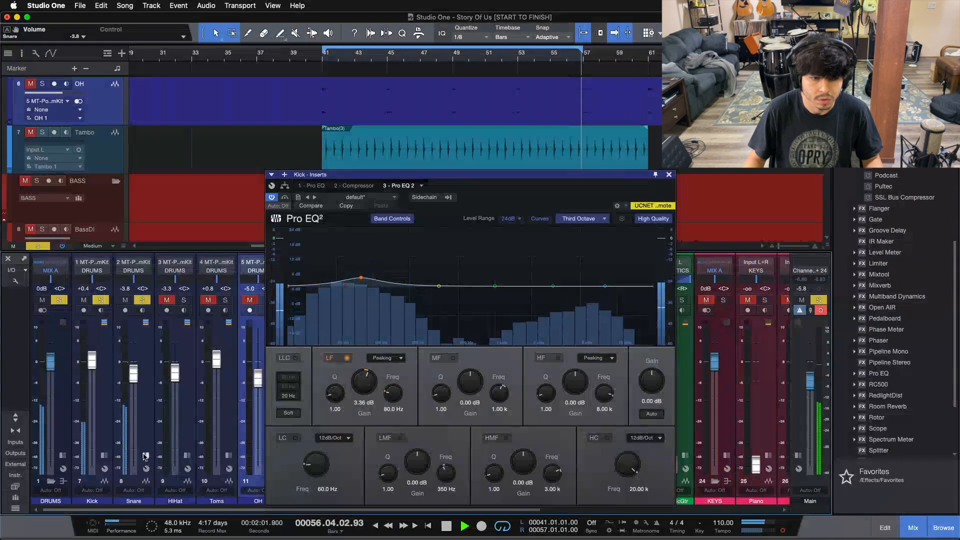
Add the HiHat, OH and Toms channels to the solo, close the Kick EQ and trim the OH fader to -5.0 dB
{"action": "left_click", "coordinate": [183, 300]}
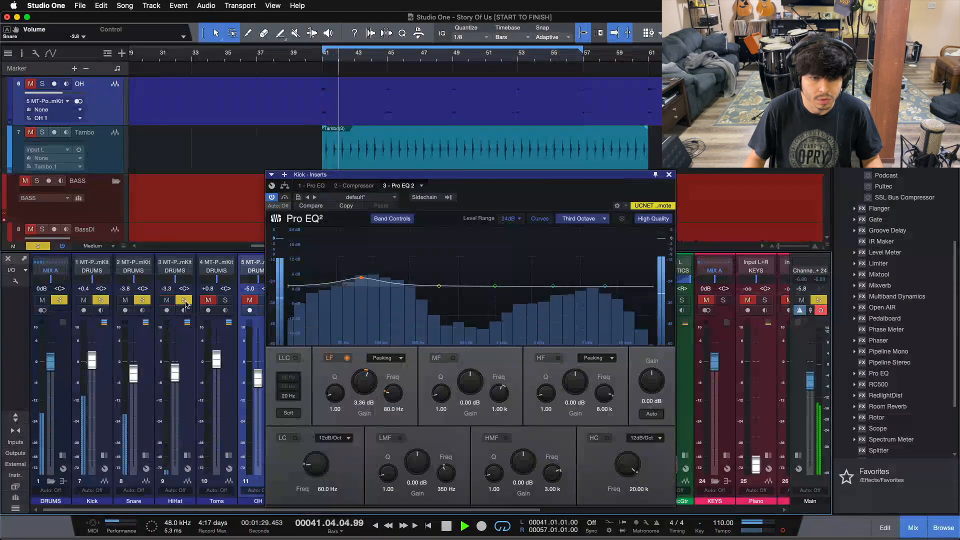
{"action": "left_click", "coordinate": [261, 301]}
{"action": "left_click", "coordinate": [669, 174]}
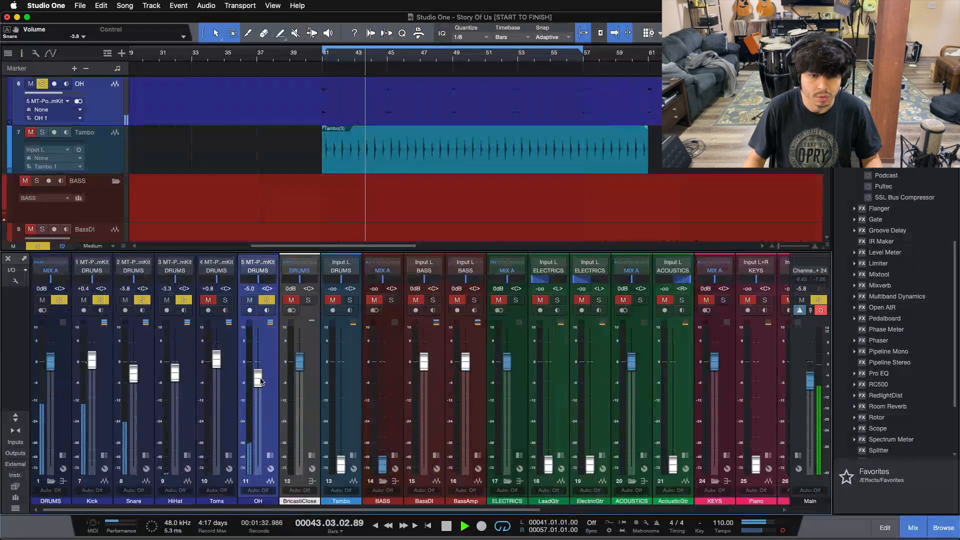
{"action": "left_click_drag", "start_coordinate": [259, 382], "coordinate": [259, 385]}
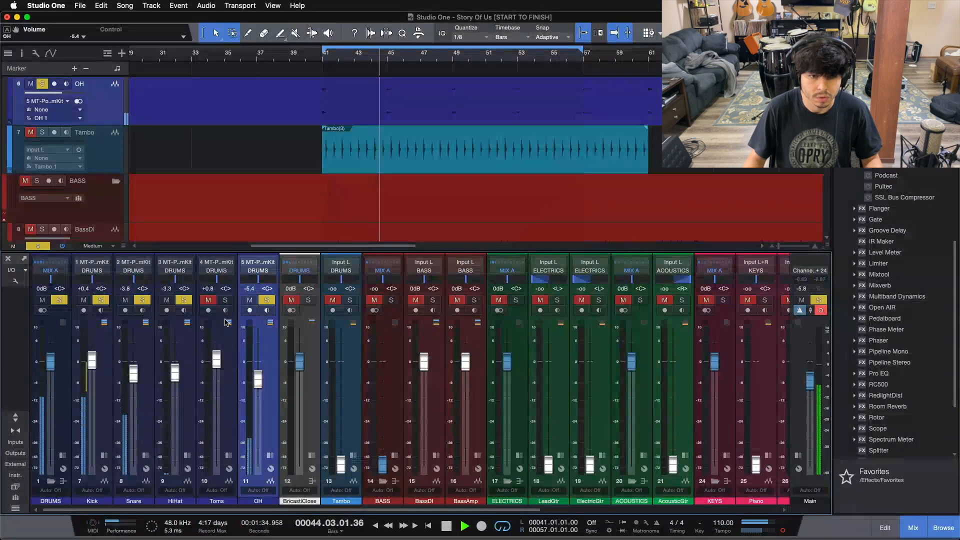
{"action": "left_click", "coordinate": [225, 300]}
{"action": "left_click_drag", "start_coordinate": [260, 381], "coordinate": [260, 379]}
Add the BricastiClose channel to the solo, and clear all solos before stopping playback
{"action": "left_click", "coordinate": [309, 301]}
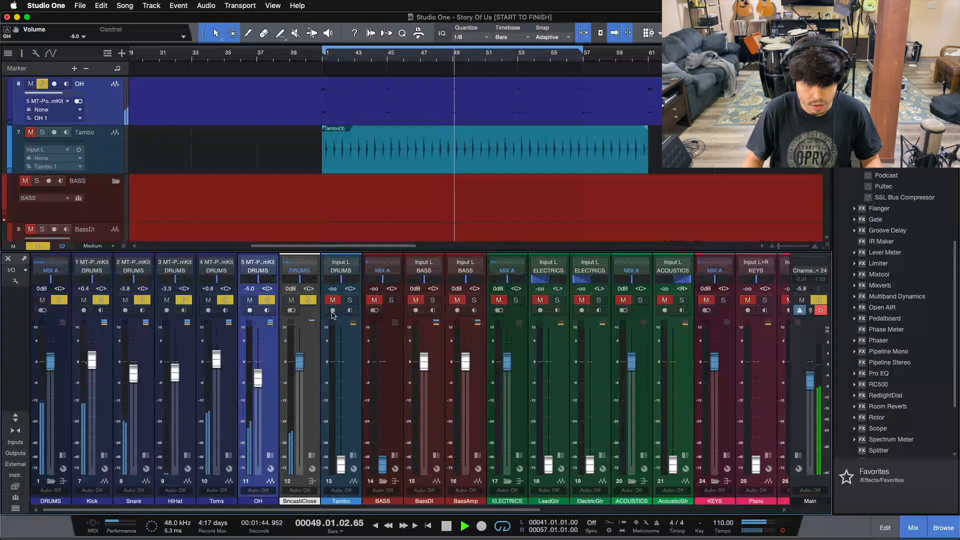
{"action": "left_click", "coordinate": [374, 302]}
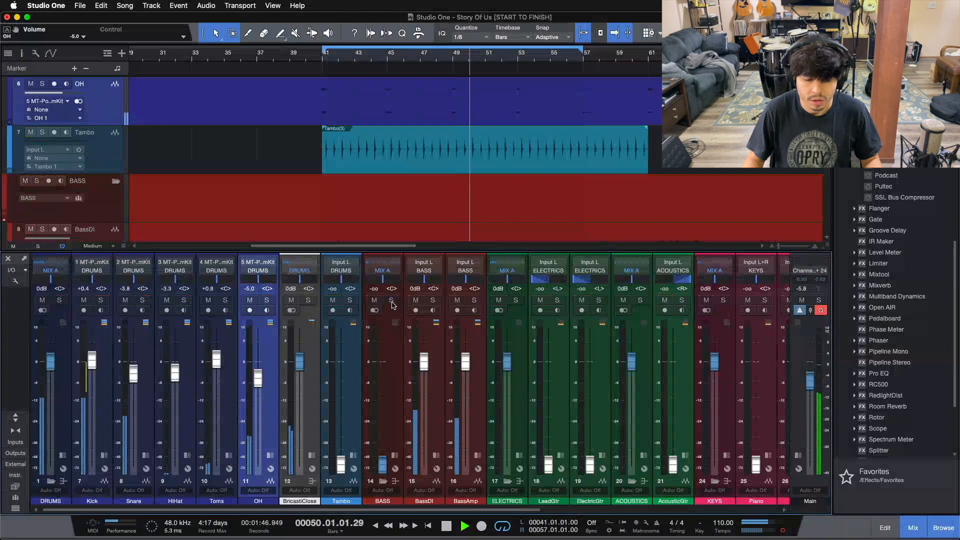
{"action": "key", "text": "space"}
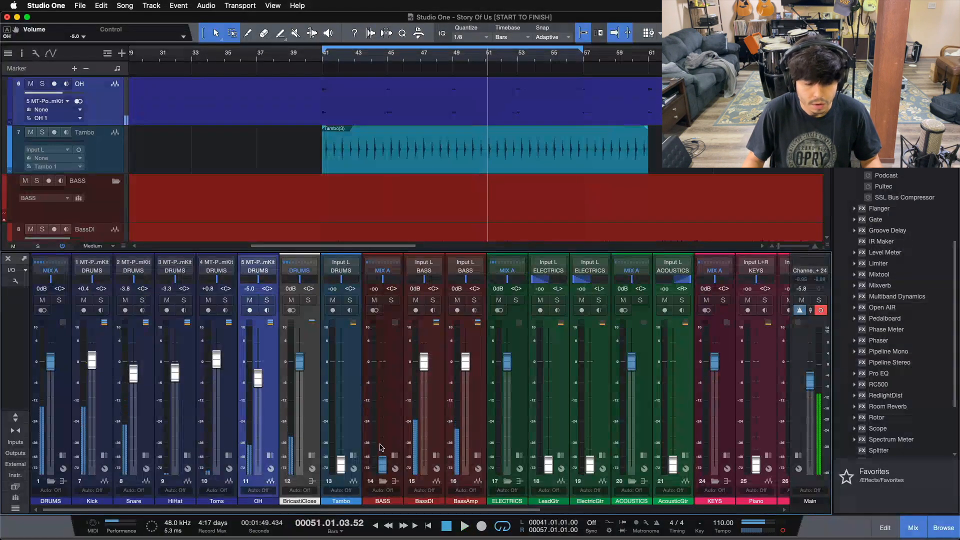
Expand the inserts of the BASS bus, BassDI and BassAmp channels
{"action": "left_click", "coordinate": [395, 467]}
{"action": "left_click", "coordinate": [395, 467]}
{"action": "left_click", "coordinate": [395, 456]}
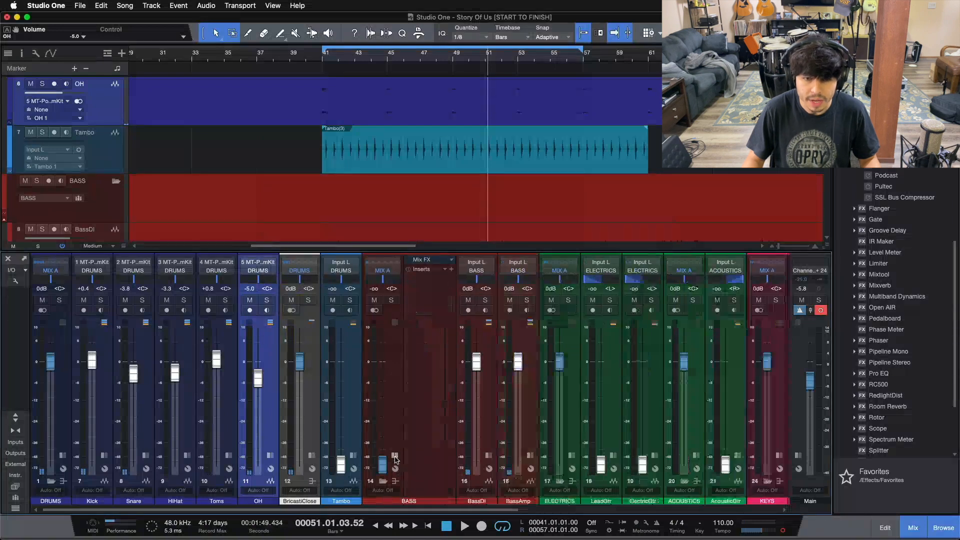
{"action": "left_click", "coordinate": [488, 454]}
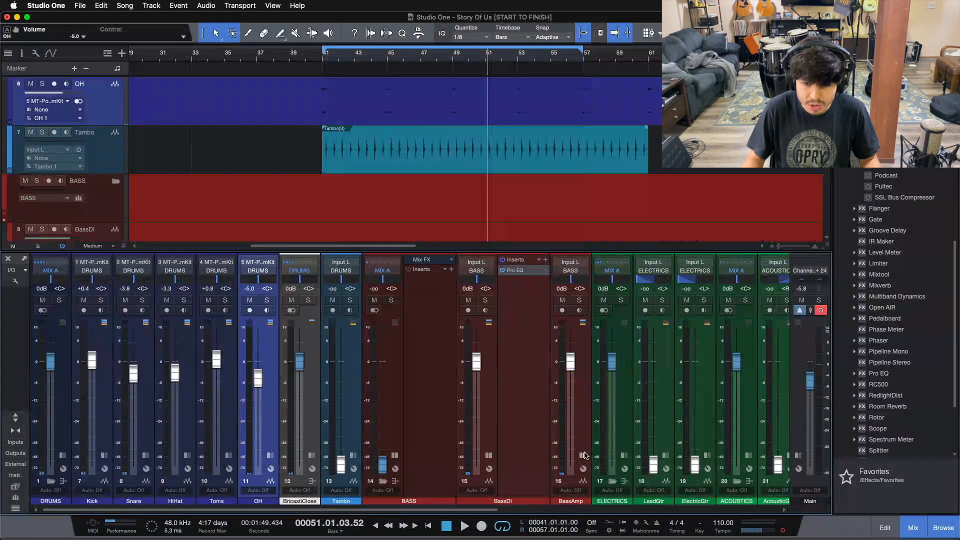
{"action": "left_click", "coordinate": [583, 454]}
Compare the Pro EQ filter settings of the BassDI and BassAmp channels, and close the EQ and both insert views
{"action": "left_click", "coordinate": [517, 270]}
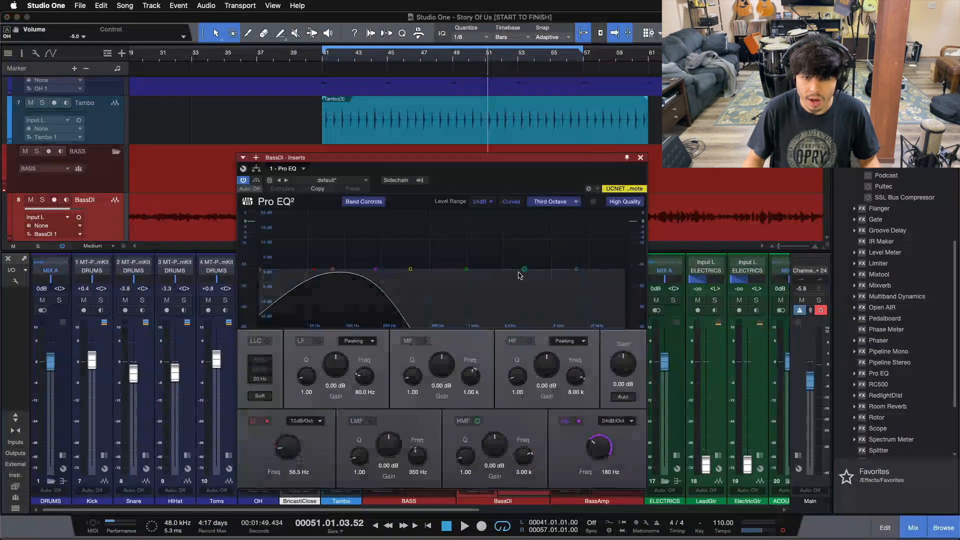
{"action": "left_click_drag", "start_coordinate": [425, 157], "coordinate": [243, 136]}
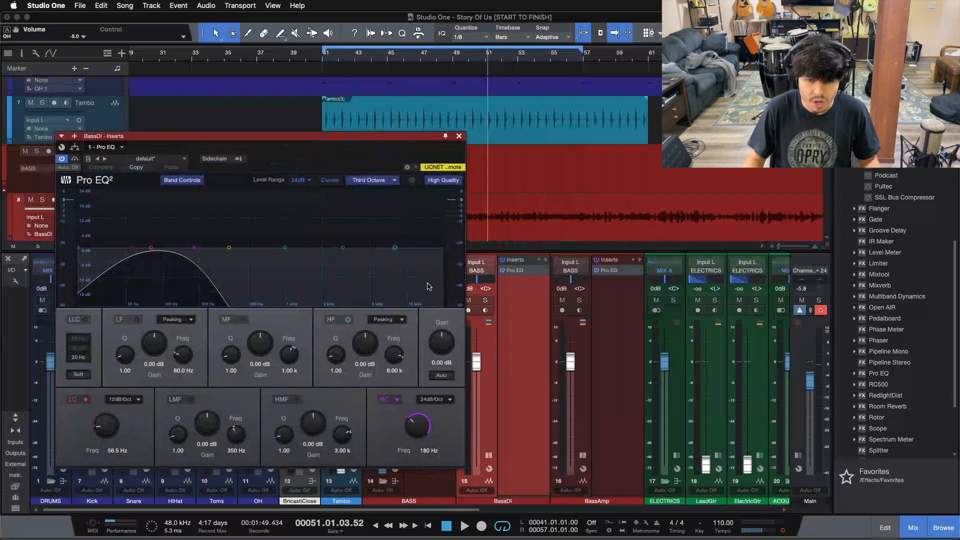
{"action": "left_click", "coordinate": [540, 334]}
{"action": "scroll", "coordinate": [553, 166], "scroll_direction": "down", "scroll_amount": 3}
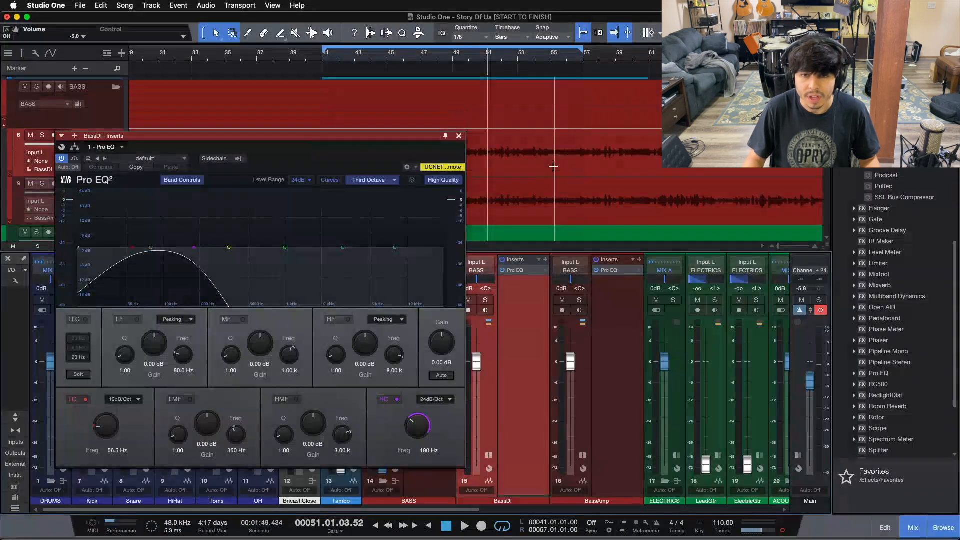
{"action": "left_click", "coordinate": [615, 362]}
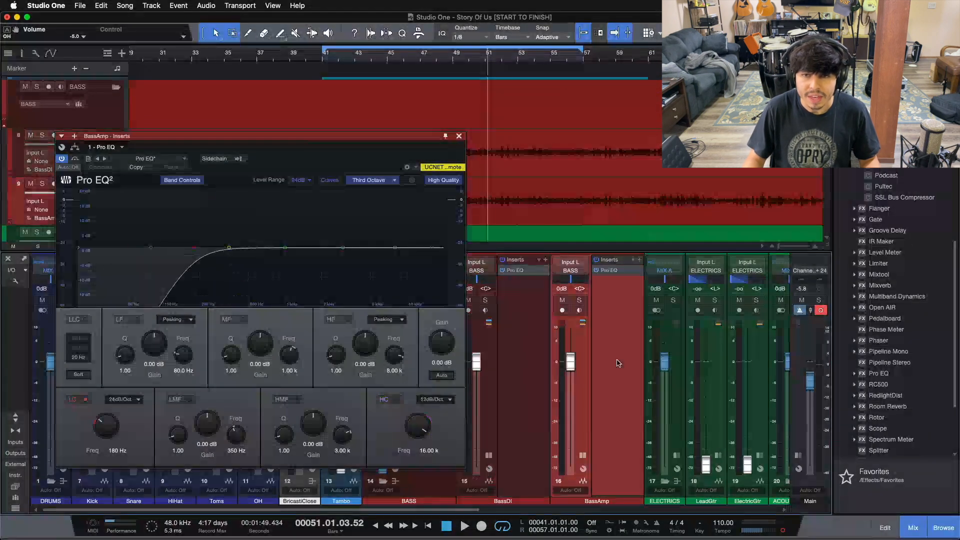
{"action": "left_click", "coordinate": [524, 354]}
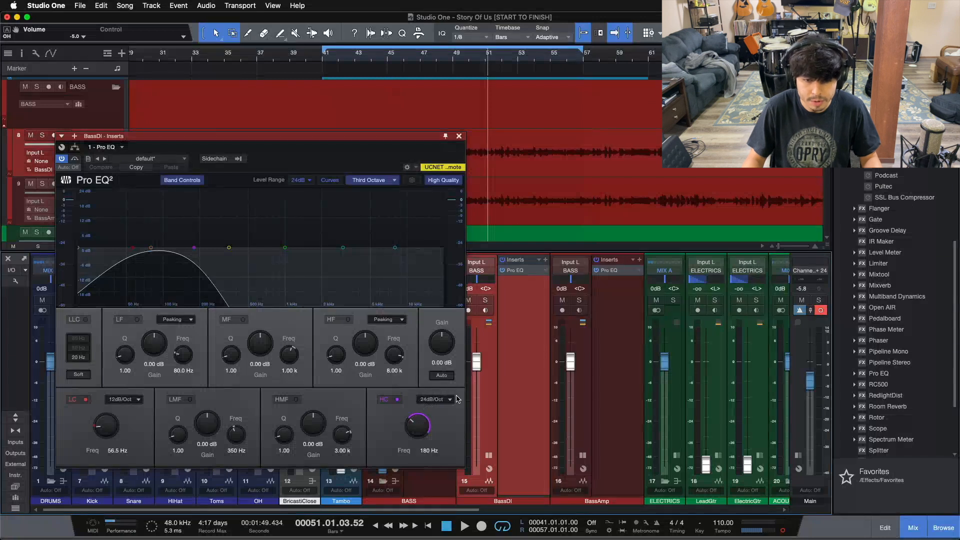
{"action": "left_click", "coordinate": [606, 351]}
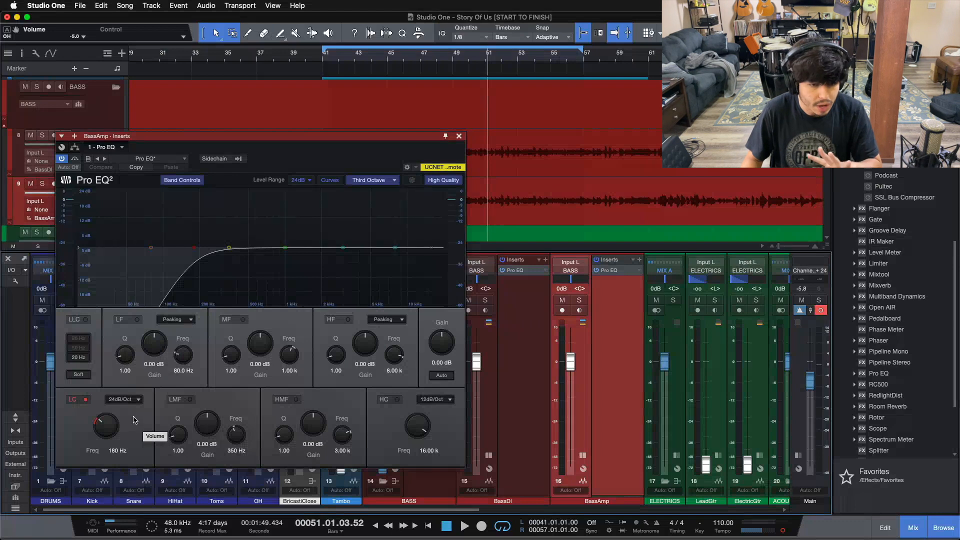
{"action": "left_click", "coordinate": [458, 136]}
{"action": "left_click", "coordinate": [489, 456]}
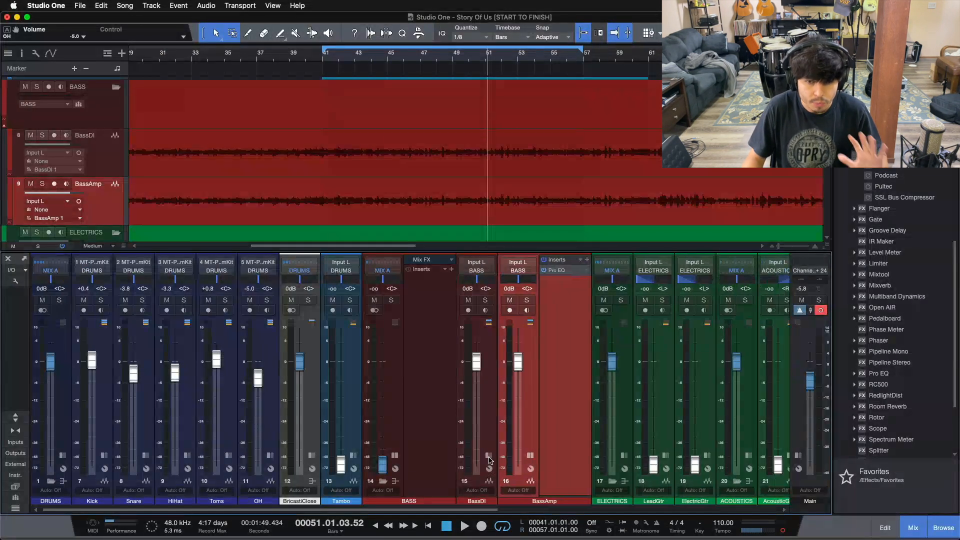
{"action": "left_click", "coordinate": [529, 455]}
Play the loop from its start and bring the BASS bus fader up from silence to -18.3 dB
{"action": "left_click", "coordinate": [372, 485]}
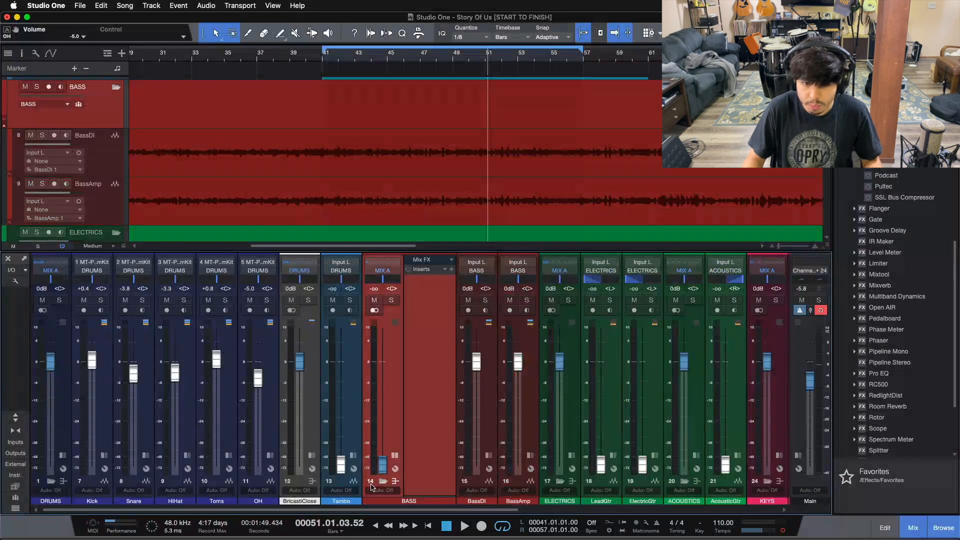
{"action": "mouse_move", "coordinate": [381, 461]}
{"action": "left_mouse_down"}
{"action": "mouse_move", "coordinate": [382, 370]}
{"action": "mouse_move", "coordinate": [372, 470]}
{"action": "left_mouse_up"}
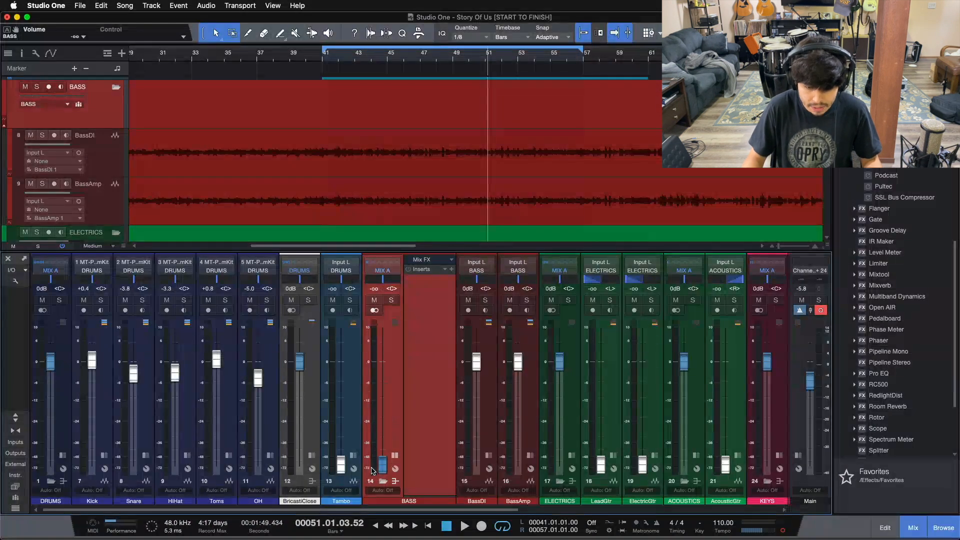
{"action": "key", "text": "comma"}
{"action": "key", "text": "space"}
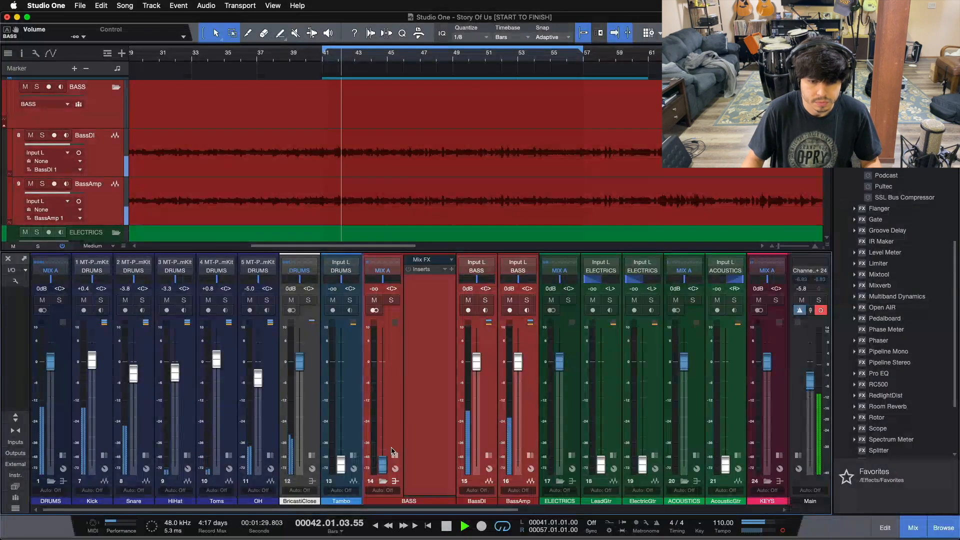
{"action": "left_click_drag", "start_coordinate": [382, 468], "coordinate": [381, 428]}
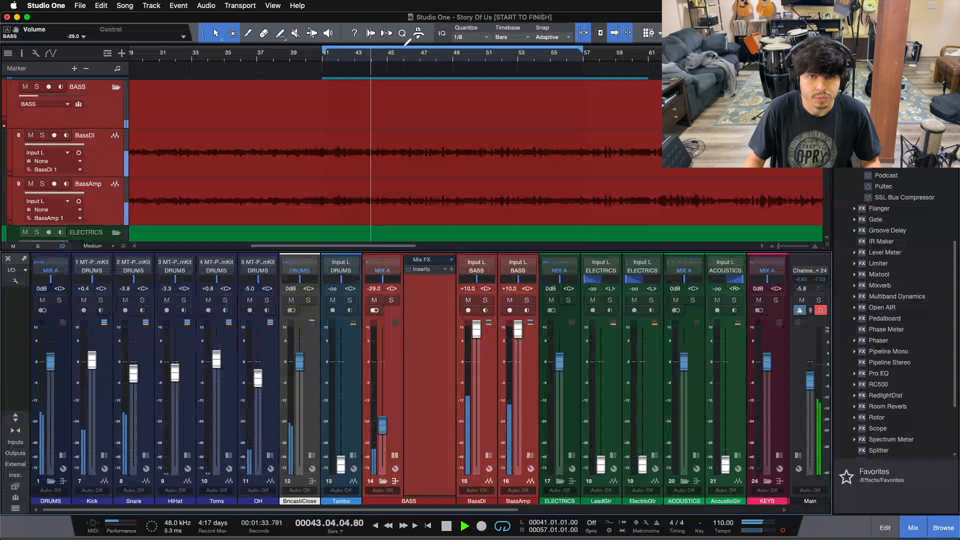
{"action": "left_click_drag", "start_coordinate": [402, 51], "coordinate": [381, 62]}
{"action": "scroll", "coordinate": [378, 416], "scroll_direction": "up", "scroll_amount": 5}
{"action": "key", "text": "space"}
{"action": "key", "text": "space"}
{"action": "scroll", "coordinate": [380, 414], "scroll_direction": "up", "scroll_amount": 2}
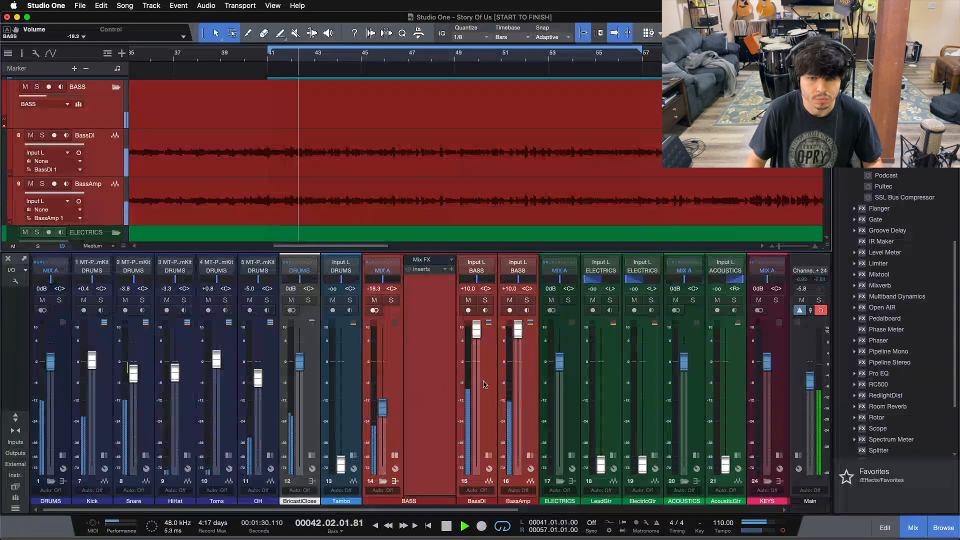
Reset the BassDI and BassAmp channel faders to 0 dB
{"action": "left_click", "coordinate": [483, 383]}
{"action": "left_click", "coordinate": [476, 329], "text": "super"}
{"action": "left_click", "coordinate": [518, 331], "text": "super"}
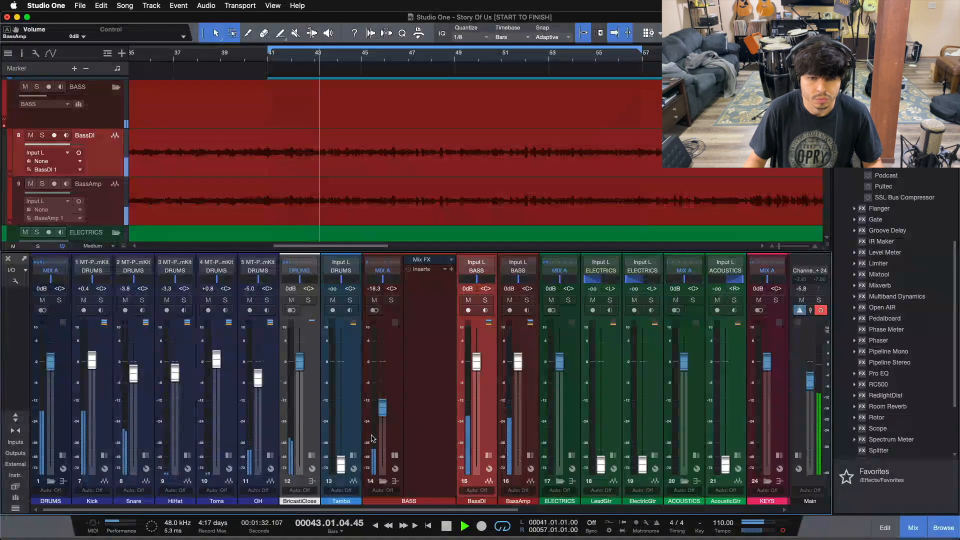
Raise the BASS bus fader gradually against the drums during playback and settle it at -5.4 dB
{"action": "scroll", "coordinate": [382, 414], "scroll_direction": "up", "scroll_amount": 3}
{"action": "scroll", "coordinate": [381, 415], "scroll_direction": "up", "scroll_amount": 3}
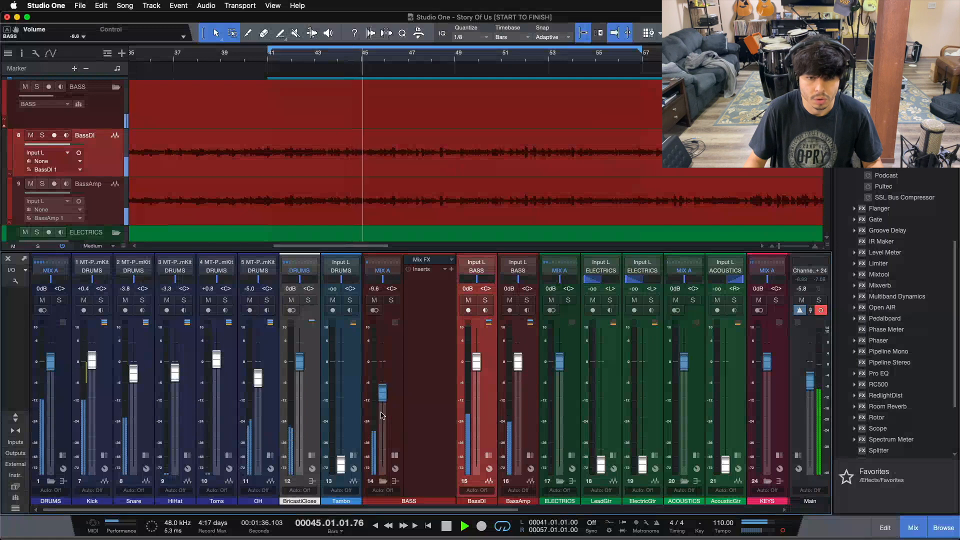
{"action": "scroll", "coordinate": [381, 414], "scroll_direction": "up", "scroll_amount": 2}
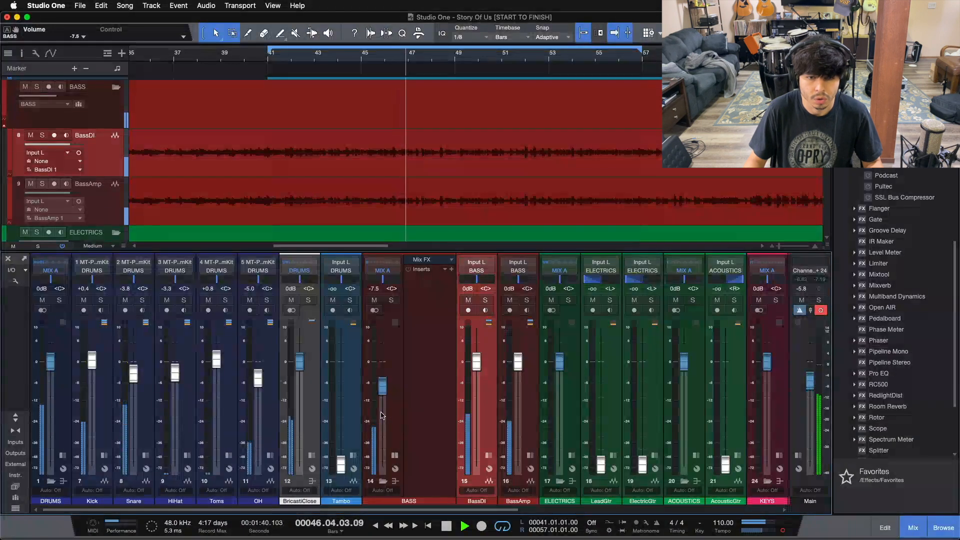
{"action": "scroll", "coordinate": [382, 415], "scroll_direction": "up", "scroll_amount": 1}
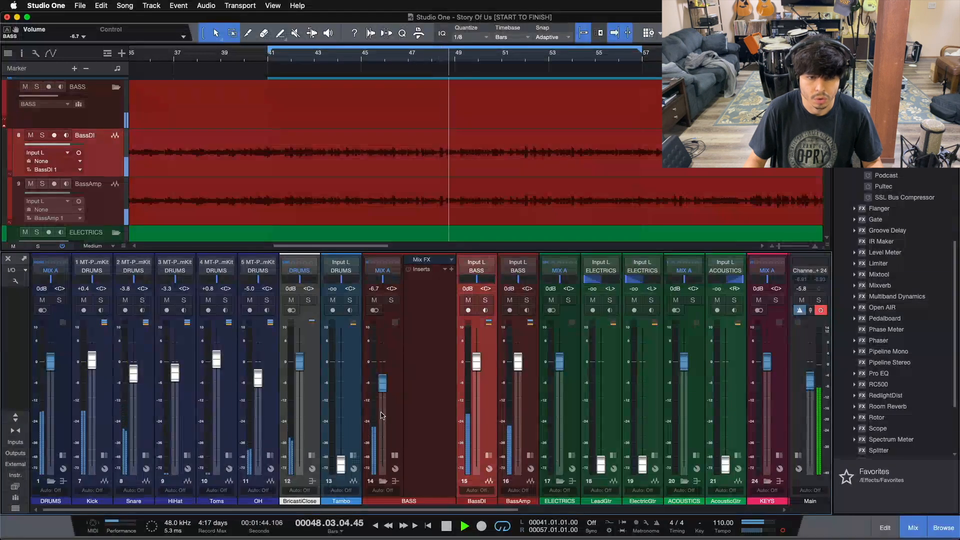
{"action": "scroll", "coordinate": [381, 415], "scroll_direction": "up", "scroll_amount": 1}
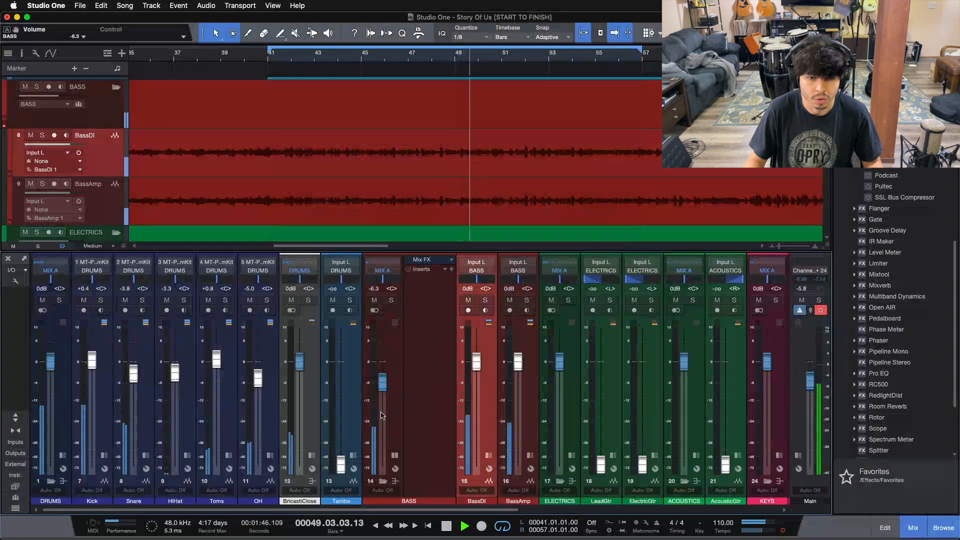
{"action": "scroll", "coordinate": [381, 414], "scroll_direction": "up", "scroll_amount": 1}
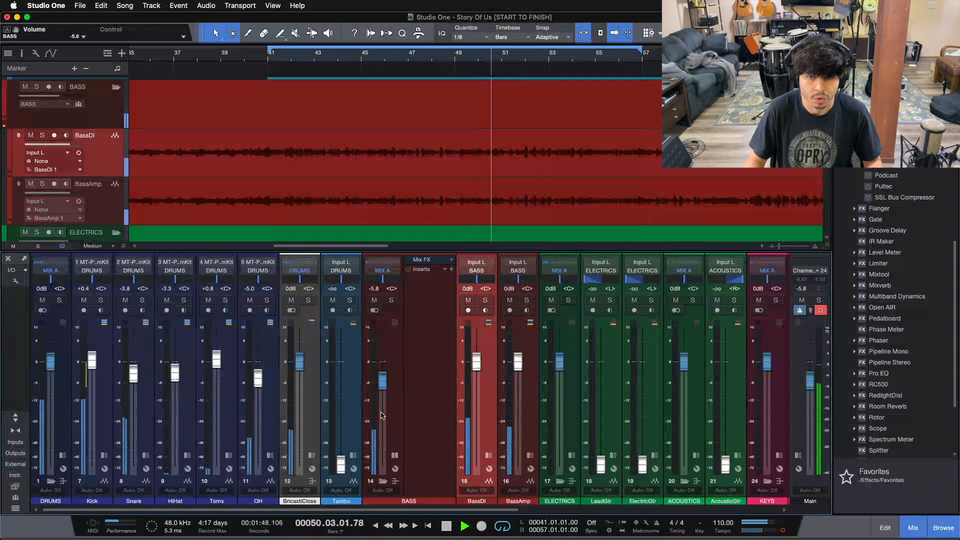
{"action": "scroll", "coordinate": [382, 415], "scroll_direction": "up", "scroll_amount": 1}
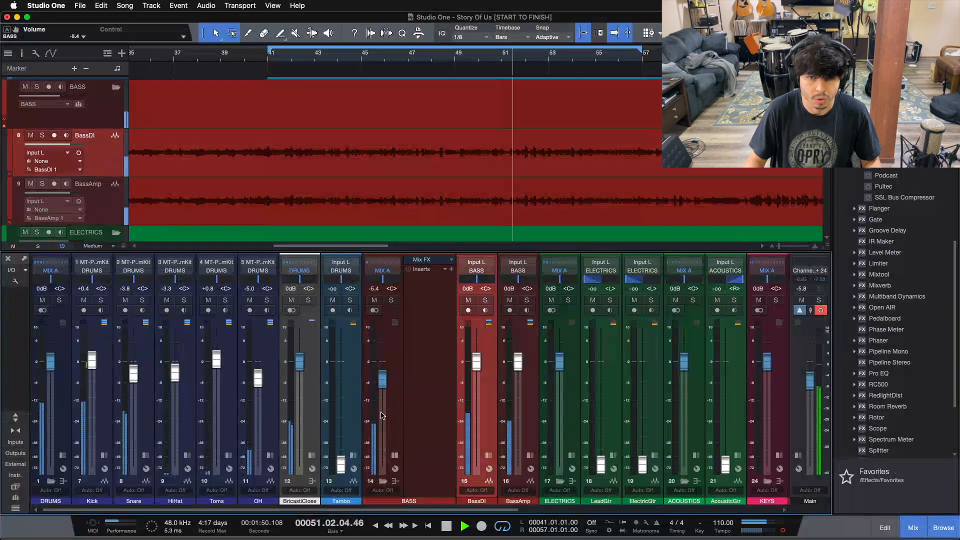
{"action": "scroll", "coordinate": [382, 415], "scroll_direction": "up", "scroll_amount": 1}
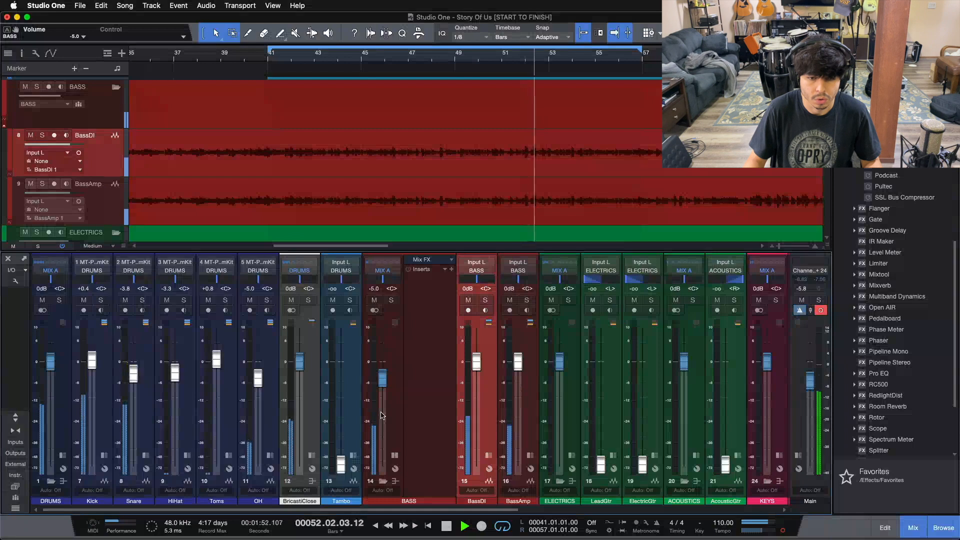
{"action": "left_click", "coordinate": [445, 369]}
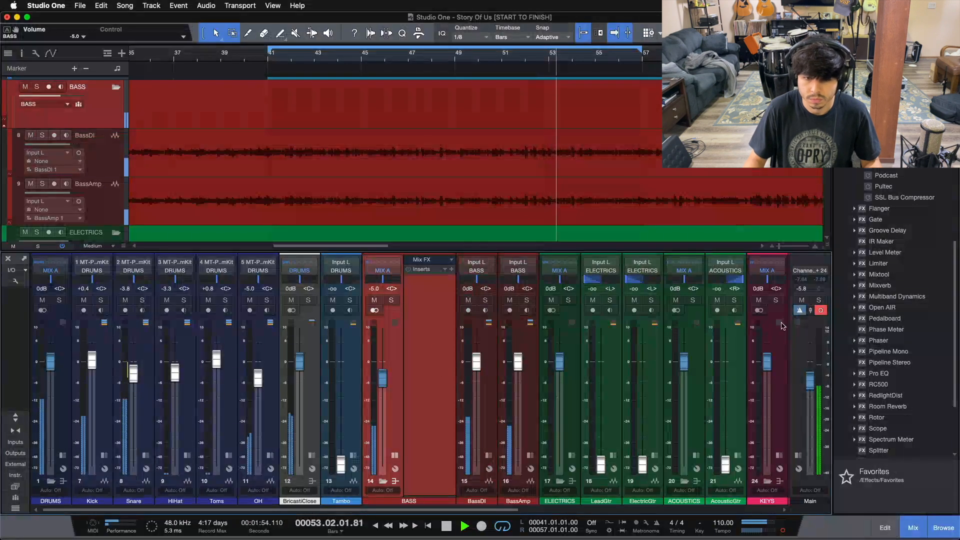
{"action": "scroll", "coordinate": [385, 381], "scroll_direction": "down", "scroll_amount": 1}
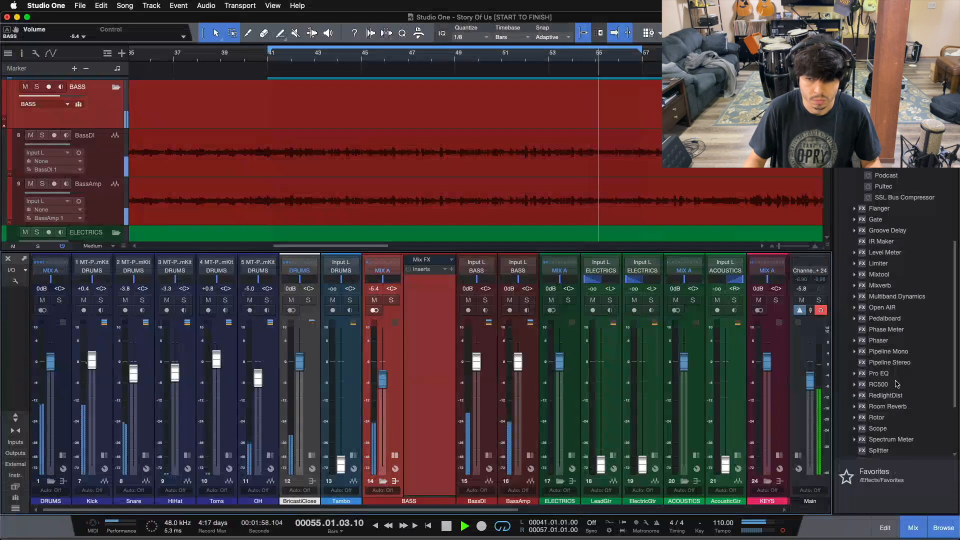
Stop playback and insert a Pro EQ on the BASS bus
{"action": "key", "text": "space"}
{"action": "left_click_drag", "start_coordinate": [897, 374], "coordinate": [415, 297]}
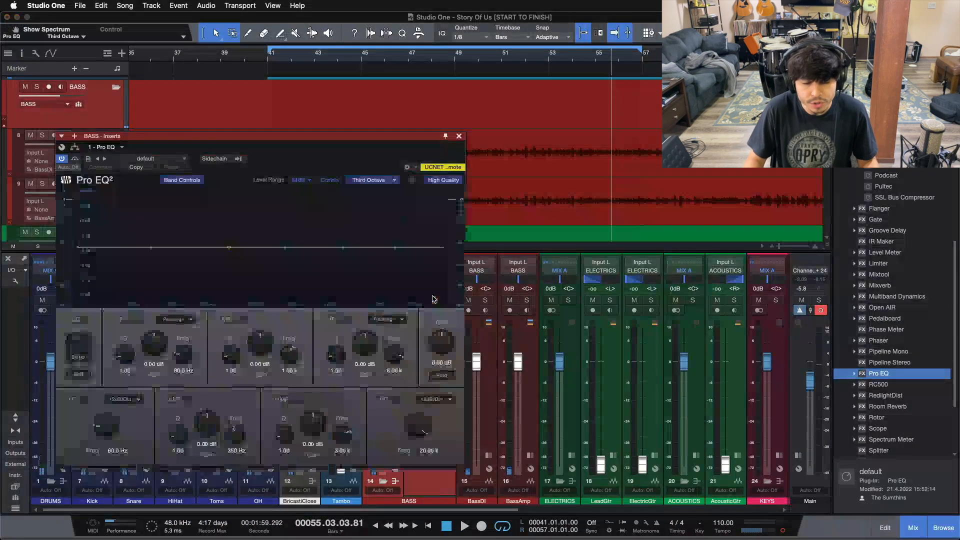
{"action": "left_click_drag", "start_coordinate": [366, 161], "coordinate": [559, 194]}
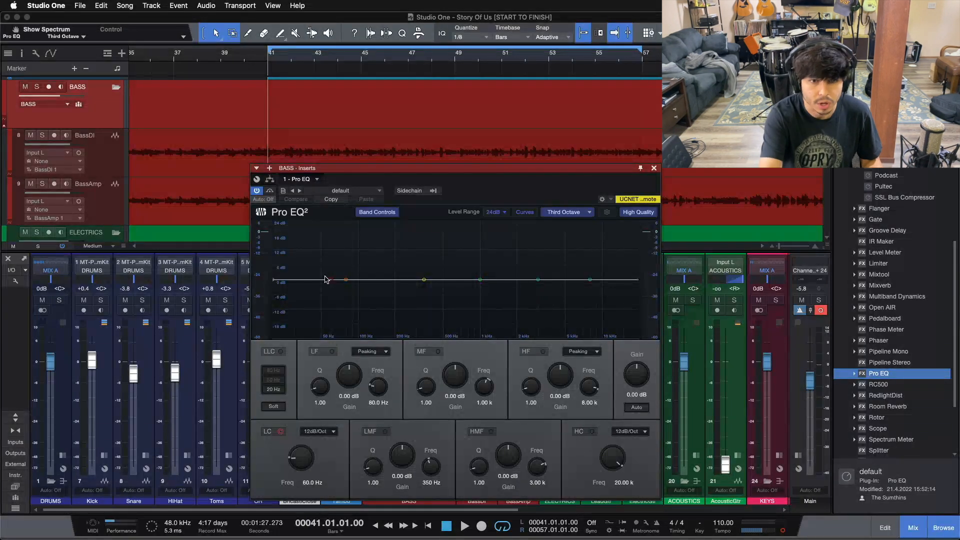
Enable the low-cut filter of the BASS Pro EQ and tune it by ear to 69.3 Hz during playback
{"action": "key", "text": "space"}
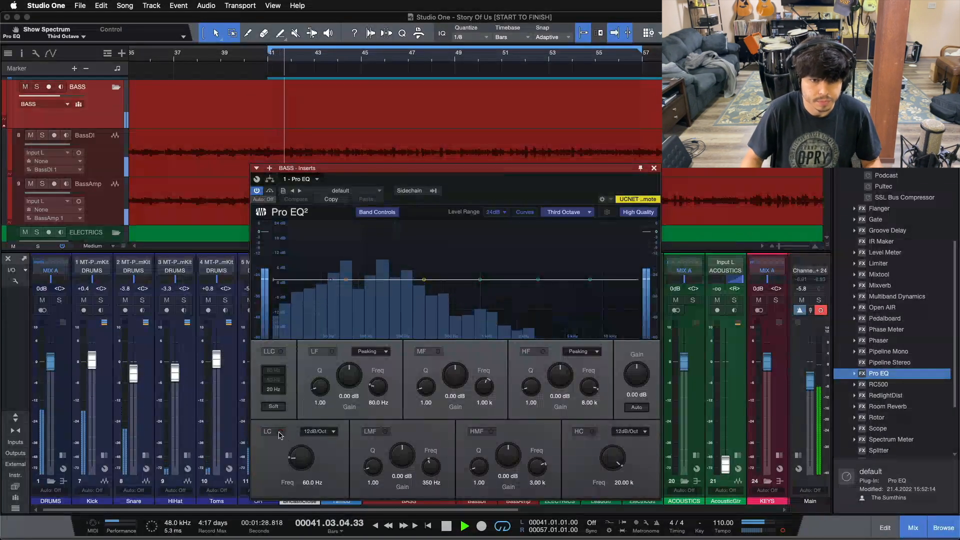
{"action": "left_click", "coordinate": [331, 279]}
{"action": "left_click_drag", "start_coordinate": [330, 280], "coordinate": [496, 285]}
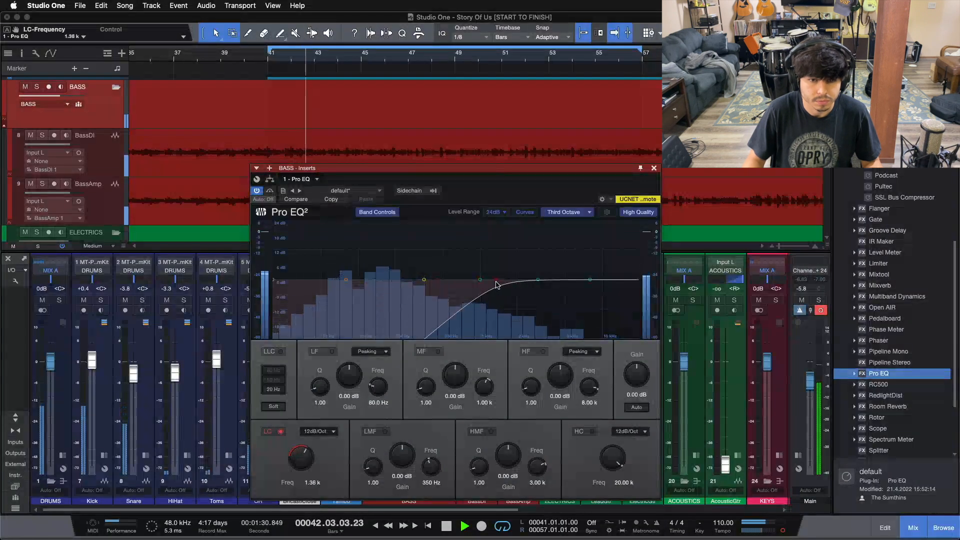
{"action": "left_click_drag", "start_coordinate": [324, 290], "coordinate": [308, 283]}
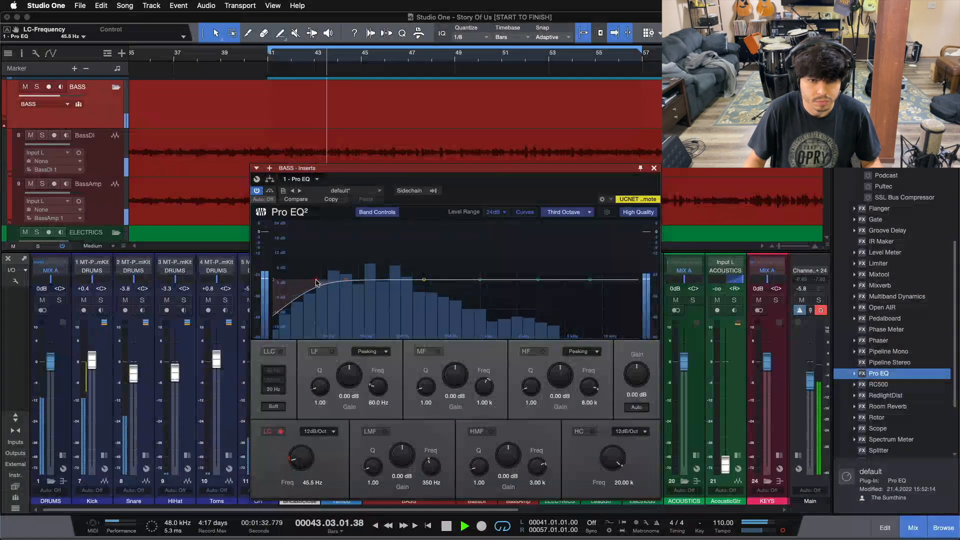
{"action": "left_click_drag", "start_coordinate": [302, 455], "coordinate": [303, 464]}
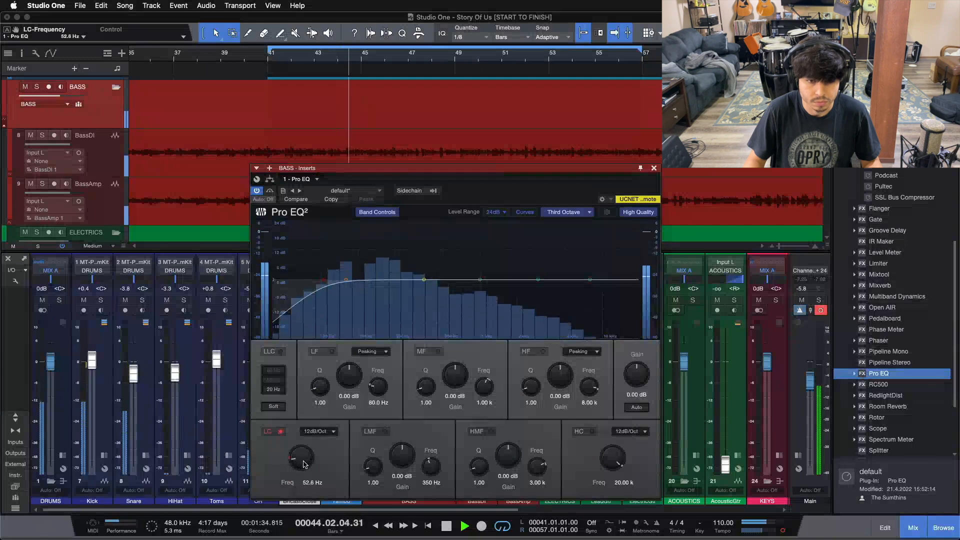
{"action": "scroll", "coordinate": [304, 464], "scroll_direction": "up", "scroll_amount": 1}
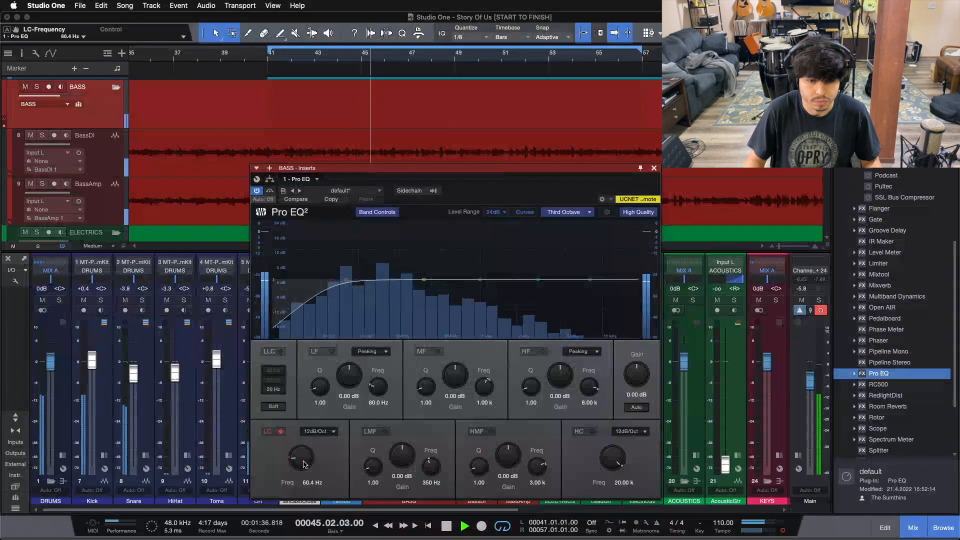
{"action": "scroll", "coordinate": [303, 463], "scroll_direction": "up", "scroll_amount": 1}
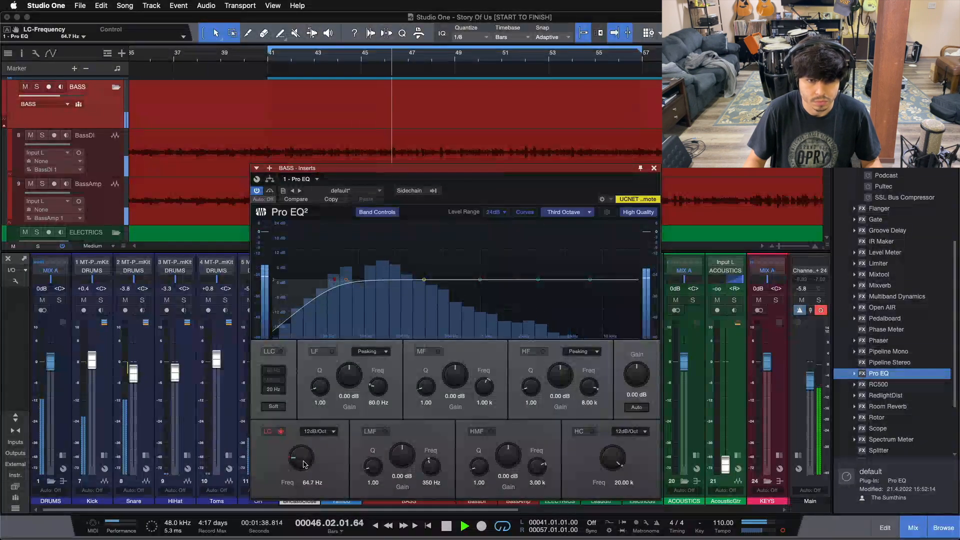
{"action": "scroll", "coordinate": [303, 464], "scroll_direction": "up", "scroll_amount": 1}
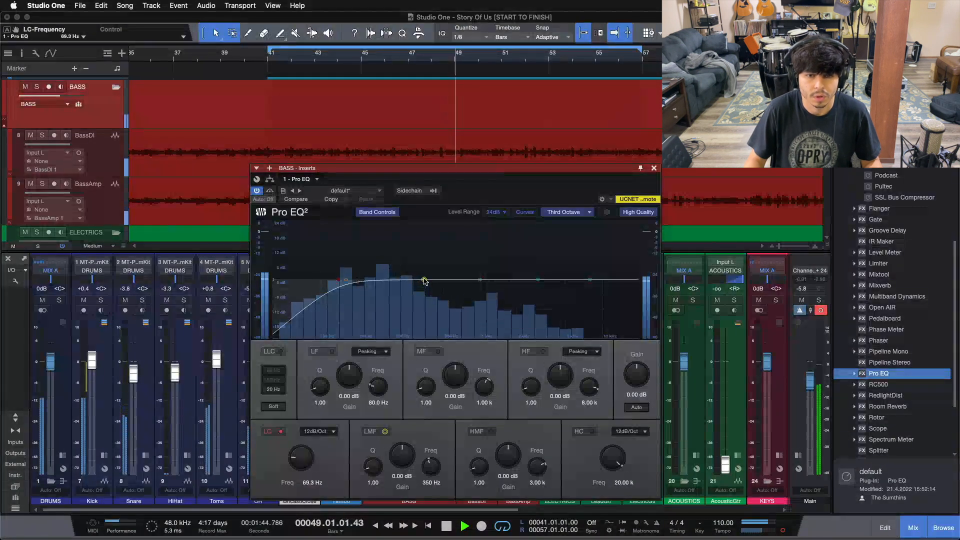
Sweep the LMF band of the BASS EQ with a boost and set it to 180 Hz, Q 1.60 and -3.36 dB gain
{"action": "left_click_drag", "start_coordinate": [424, 279], "coordinate": [383, 234]}
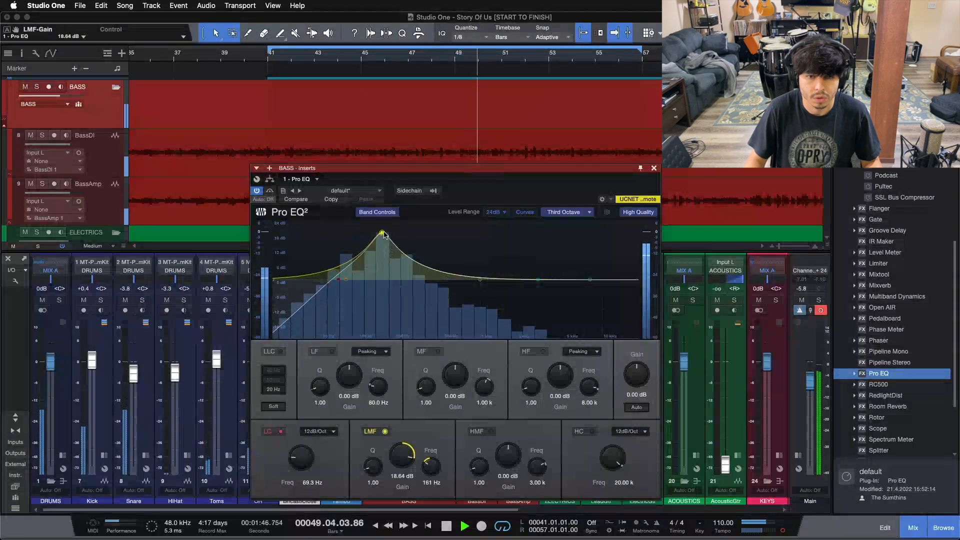
{"action": "scroll", "coordinate": [389, 231], "scroll_direction": "up", "scroll_amount": 3}
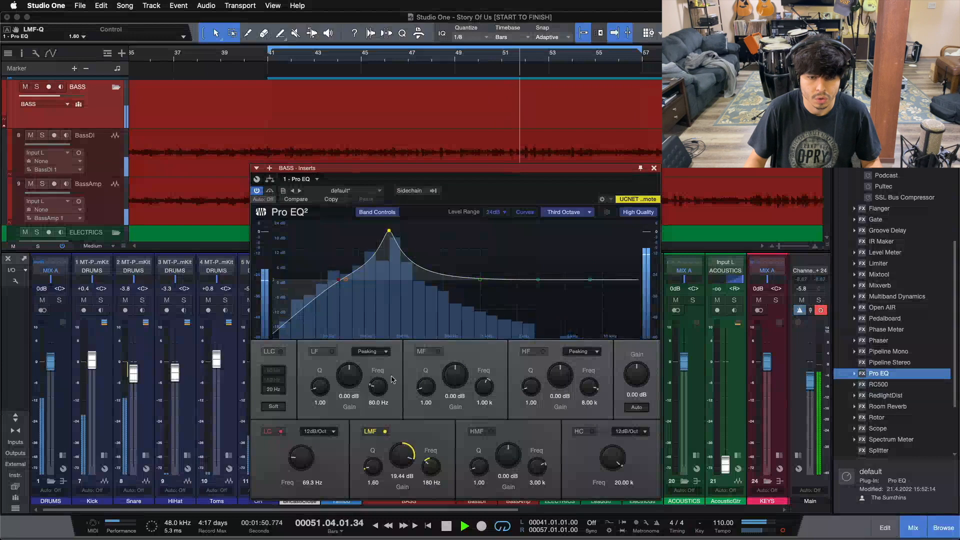
{"action": "scroll", "coordinate": [408, 449], "scroll_direction": "down", "scroll_amount": 10}
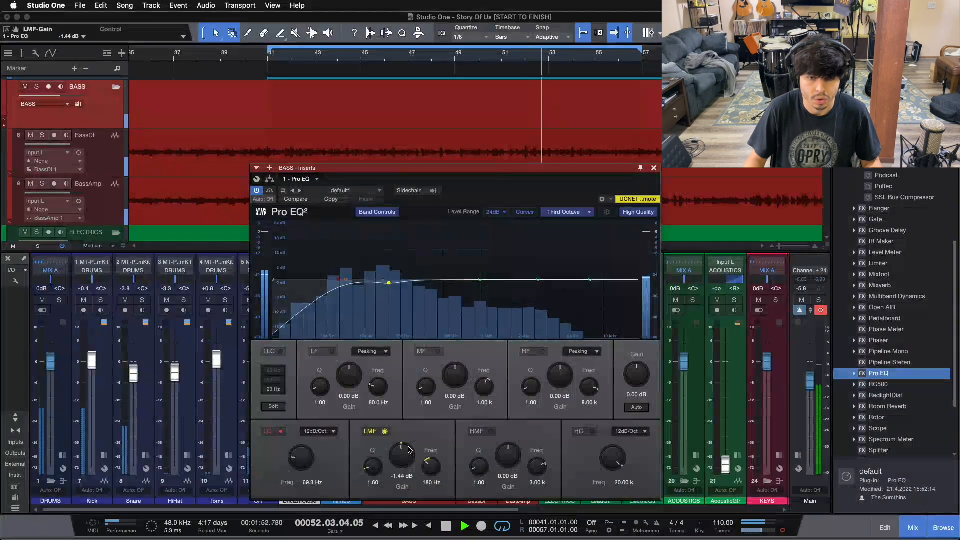
{"action": "scroll", "coordinate": [408, 449], "scroll_direction": "down", "scroll_amount": 1}
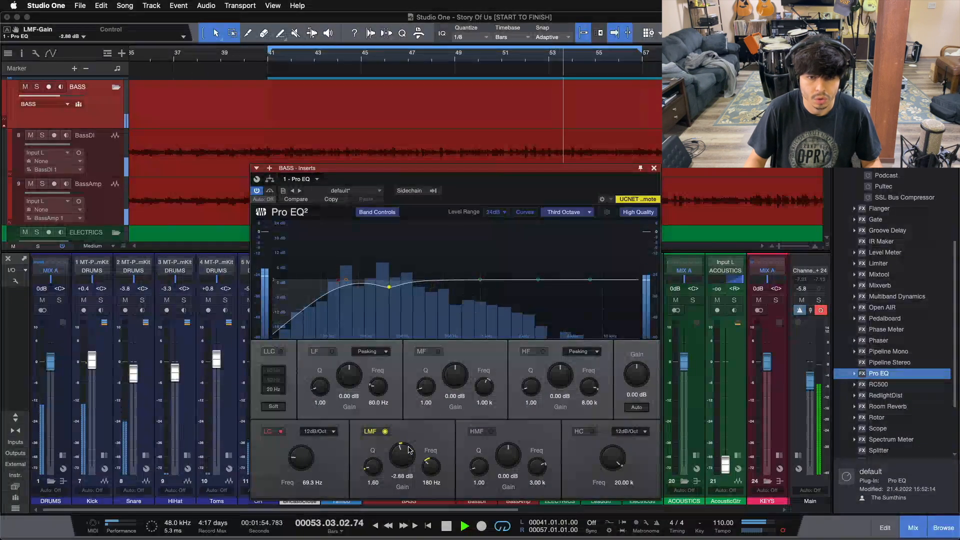
{"action": "scroll", "coordinate": [408, 450], "scroll_direction": "down", "scroll_amount": 1}
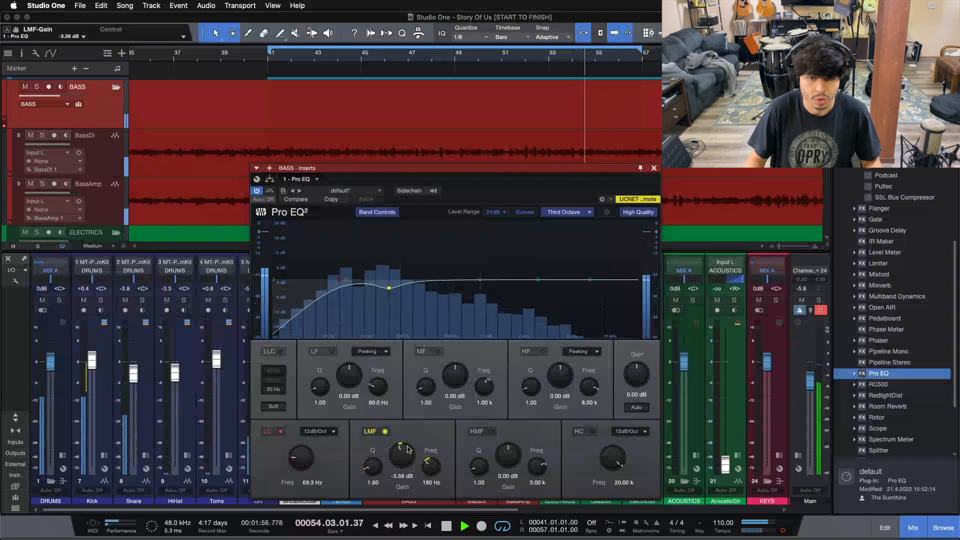
{"action": "scroll", "coordinate": [408, 449], "scroll_direction": "down", "scroll_amount": 1}
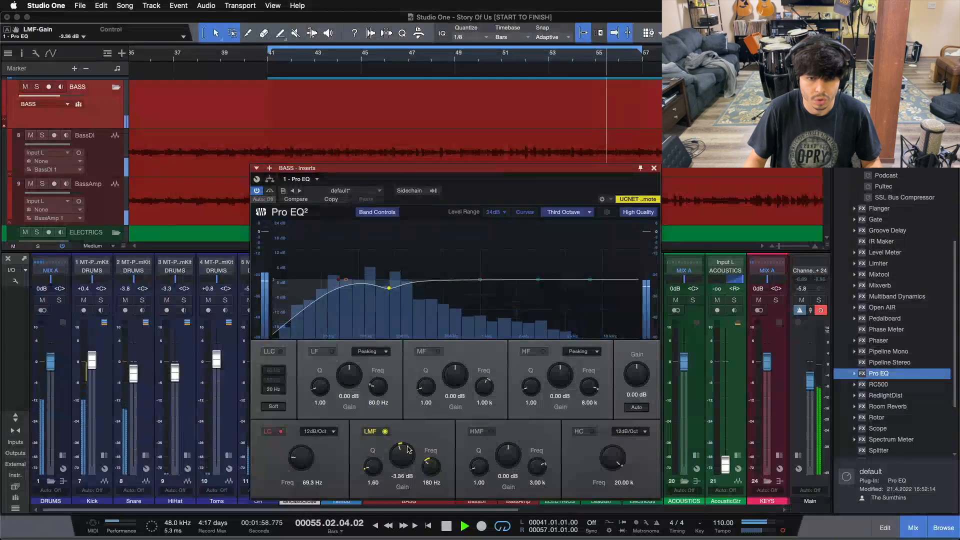
Solo the BASS bus and reset its fader to 0 dB
{"action": "left_click_drag", "start_coordinate": [478, 183], "coordinate": [641, 179]}
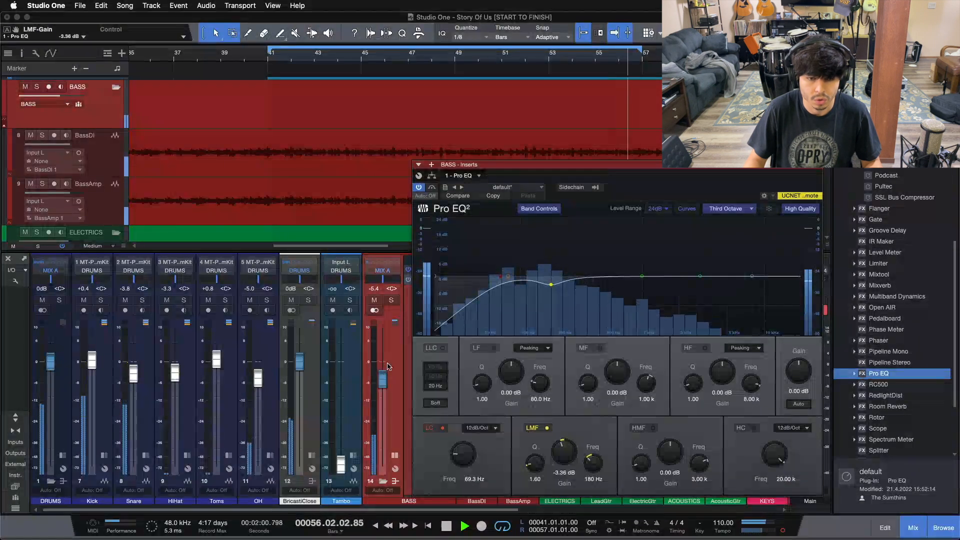
{"action": "key", "text": "s"}
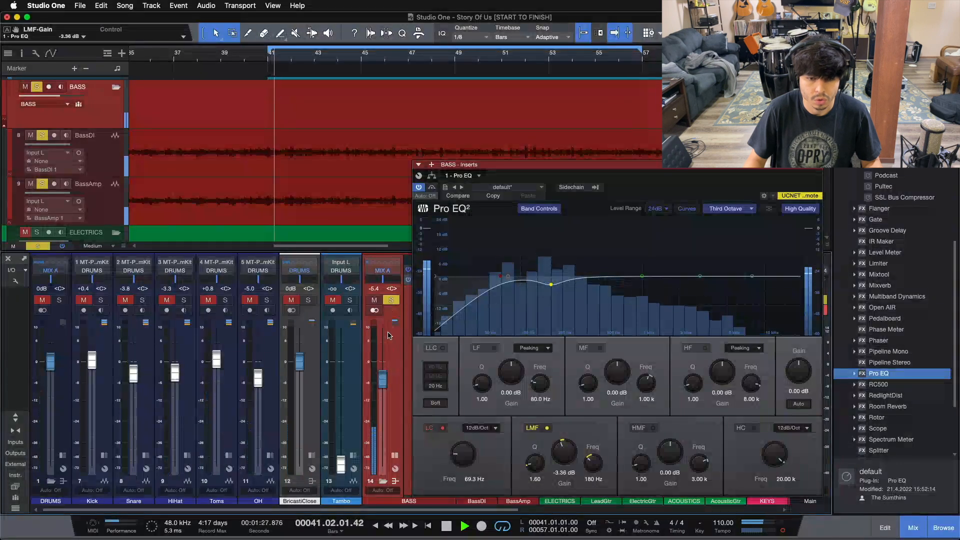
{"action": "left_click", "coordinate": [383, 383], "text": "alt"}
Set the LMF gain of the BASS EQ to -4.80 dB and stop playback
{"action": "scroll", "coordinate": [561, 447], "scroll_direction": "down", "scroll_amount": 1}
{"action": "scroll", "coordinate": [561, 446], "scroll_direction": "down", "scroll_amount": 2}
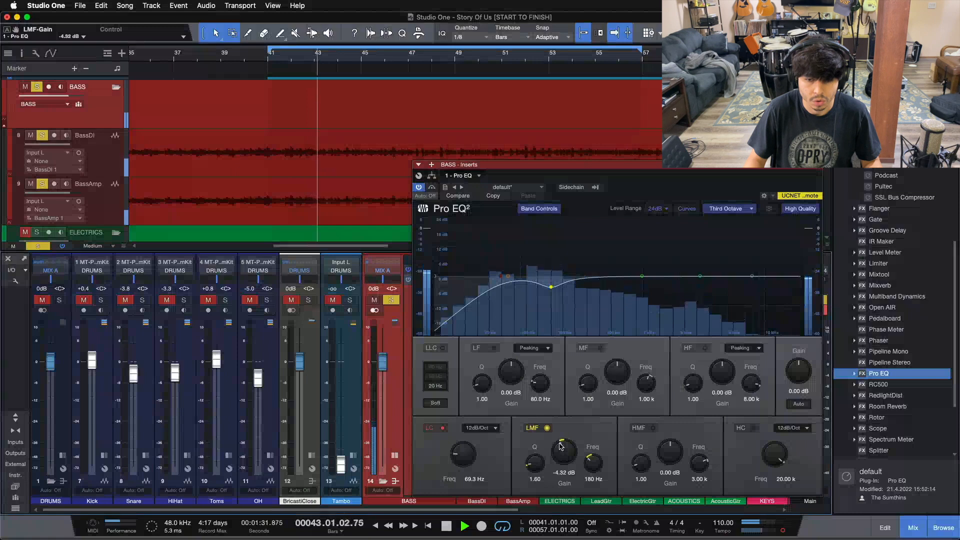
{"action": "left_click_drag", "start_coordinate": [725, 197], "coordinate": [498, 183]}
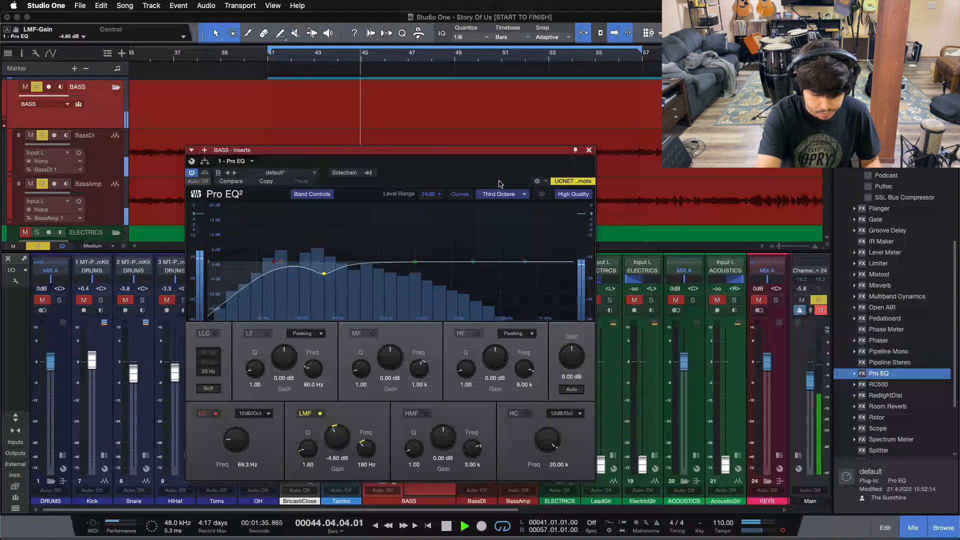
{"action": "key", "text": "space"}
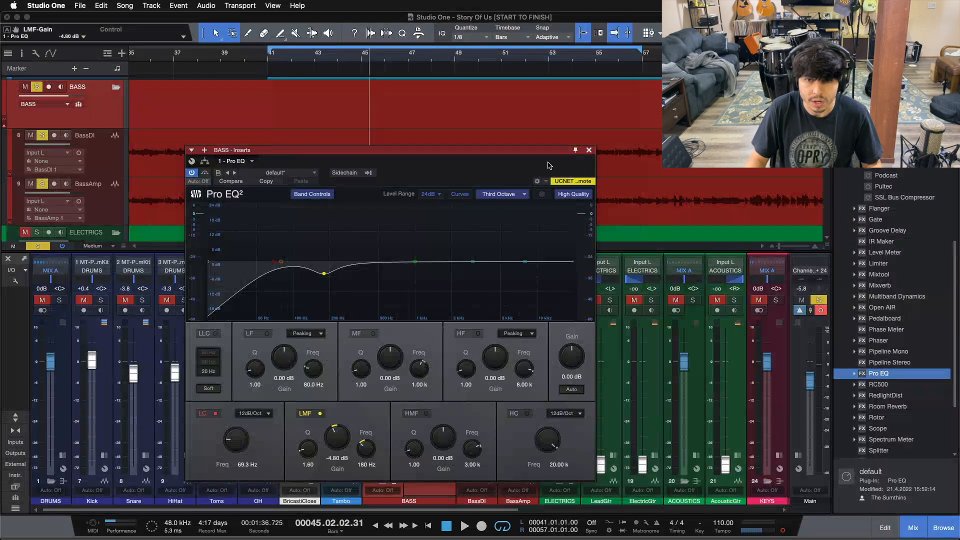
Add the Fat Channel 1176 compressor after the EQ on the BASS bus and set Input to -28.00 dB and Output to -15.12 dB
{"action": "left_click", "coordinate": [588, 150]}
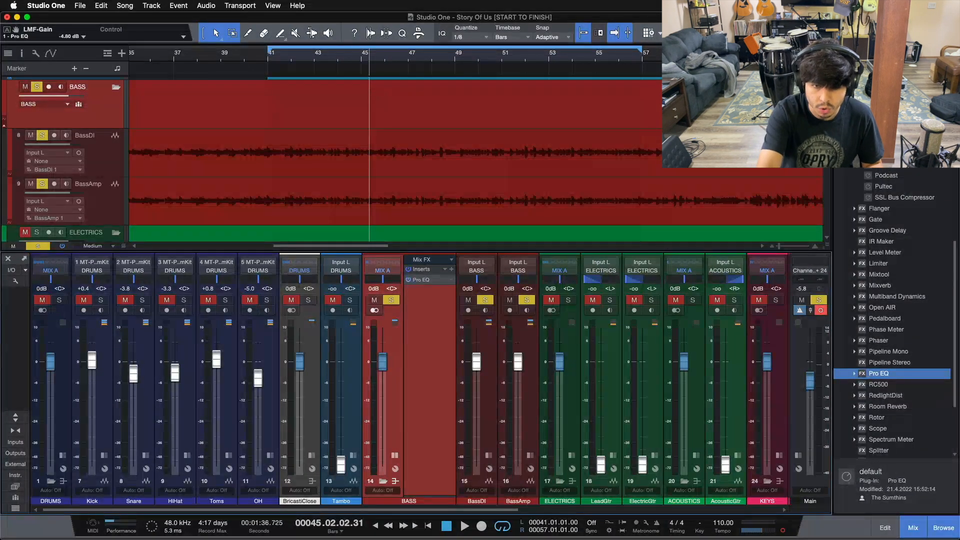
{"action": "left_click_drag", "start_coordinate": [875, 142], "coordinate": [421, 309]}
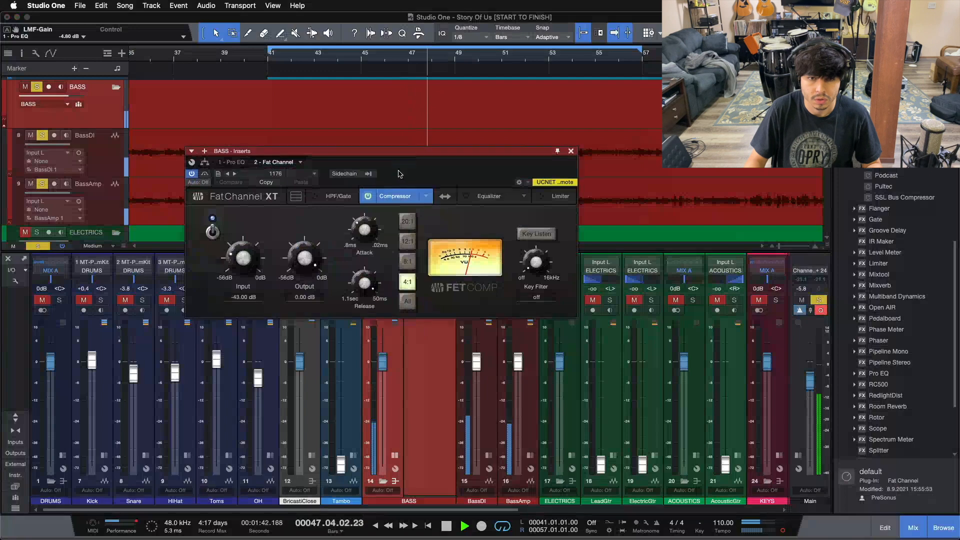
{"action": "left_click_drag", "start_coordinate": [380, 386], "coordinate": [379, 397]}
{"action": "left_click_drag", "start_coordinate": [317, 387], "coordinate": [380, 393]}
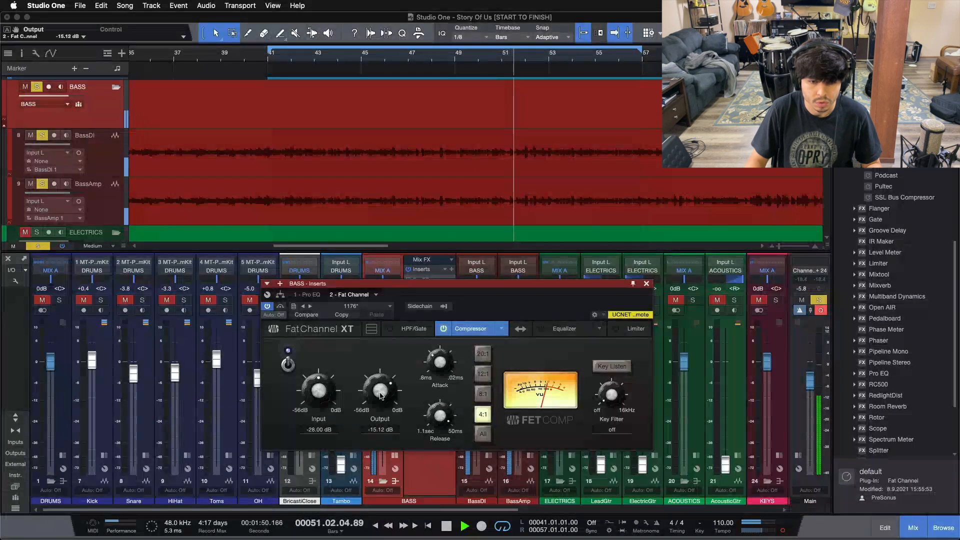
Stop playback and restart it between bars 61 and 62, in the louder bass passage
{"action": "left_click_drag", "start_coordinate": [398, 56], "coordinate": [399, 31]}
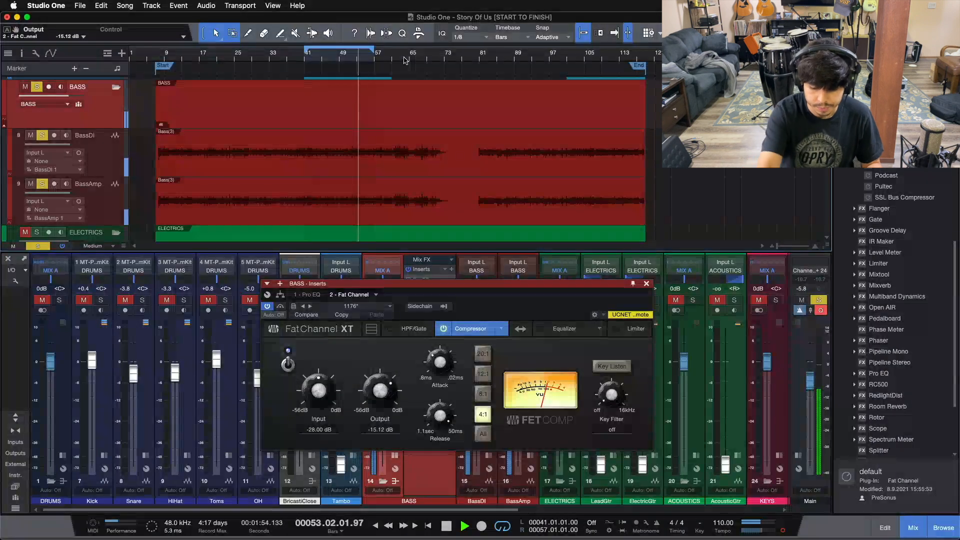
{"action": "key", "text": "space"}
{"action": "key", "text": "f"}
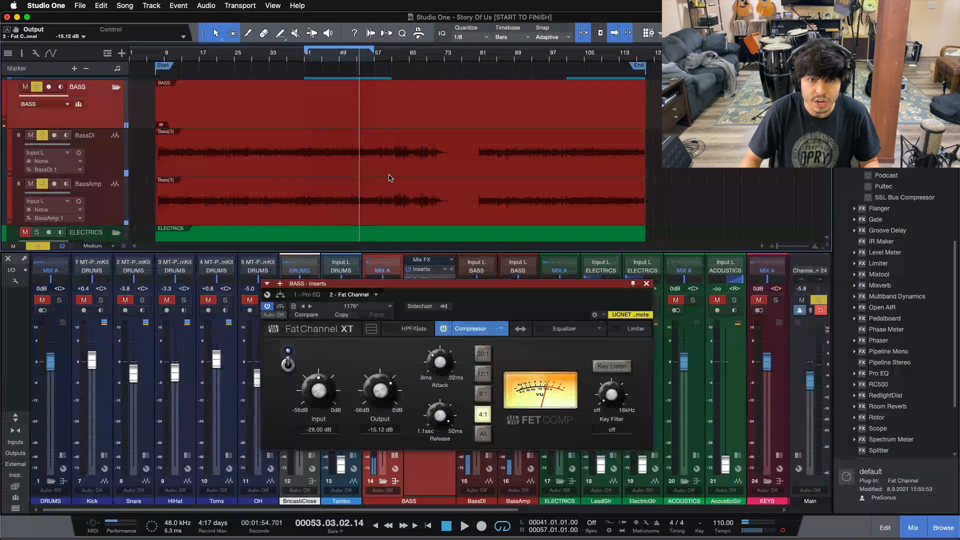
{"action": "left_click_drag", "start_coordinate": [406, 59], "coordinate": [434, 104]}
{"action": "left_click", "coordinate": [267, 57]}
{"action": "key", "text": "space"}
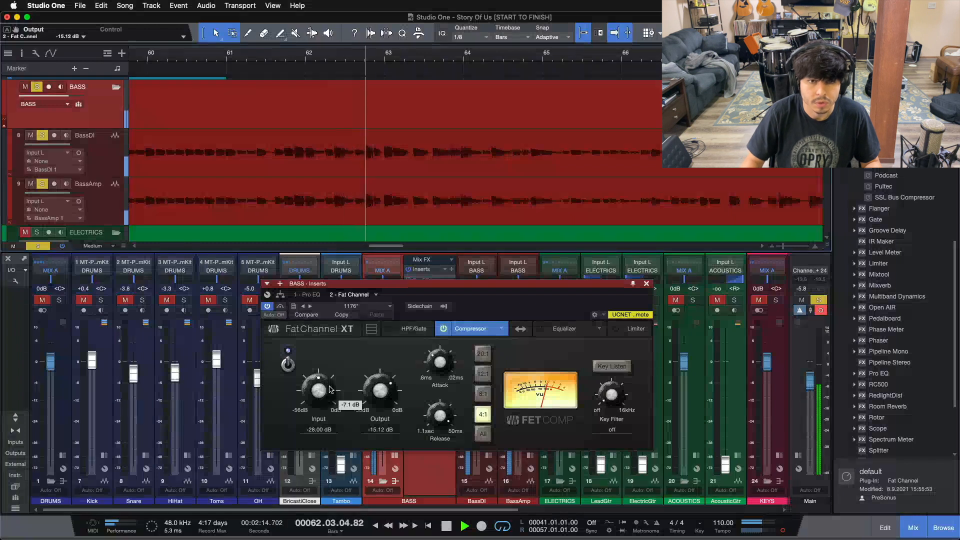
Drive the BASS compressor harder by ear, setting Input to -22.40 dB and compensating Output to -20.72 dB
{"action": "scroll", "coordinate": [330, 390], "scroll_direction": "up", "scroll_amount": 2}
{"action": "scroll", "coordinate": [388, 395], "scroll_direction": "down", "scroll_amount": 1}
{"action": "scroll", "coordinate": [332, 393], "scroll_direction": "up", "scroll_amount": 2}
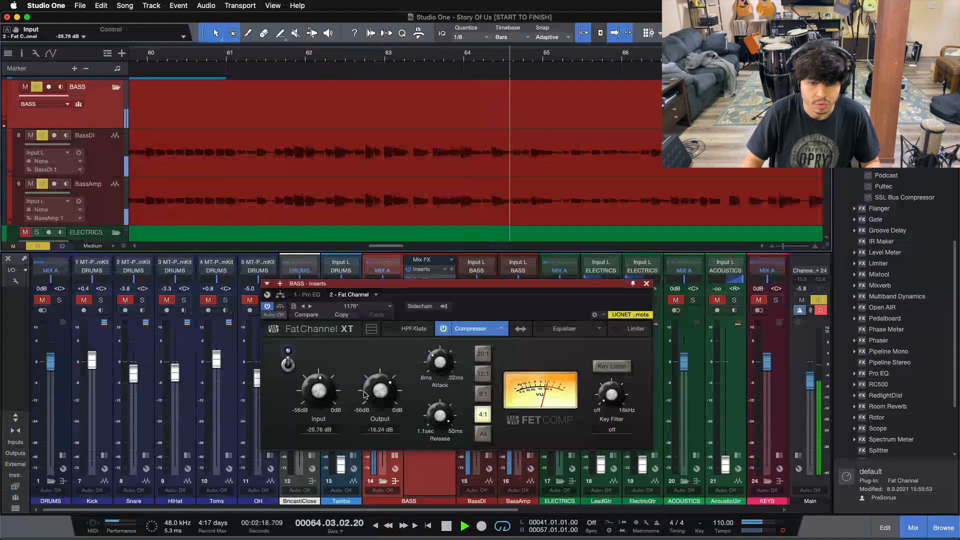
{"action": "scroll", "coordinate": [385, 394], "scroll_direction": "down", "scroll_amount": 2}
{"action": "scroll", "coordinate": [331, 392], "scroll_direction": "up", "scroll_amount": 2}
{"action": "scroll", "coordinate": [385, 390], "scroll_direction": "down", "scroll_amount": 2}
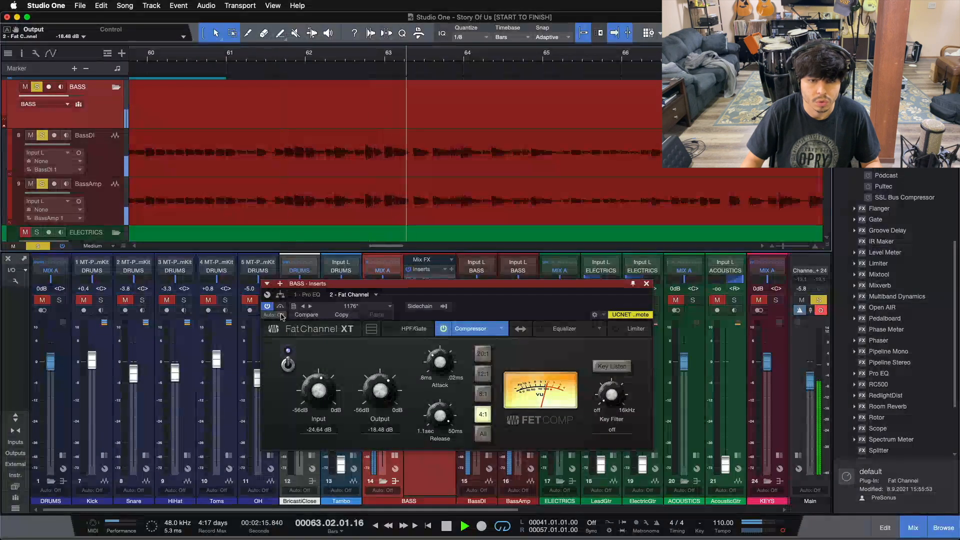
{"action": "scroll", "coordinate": [320, 393], "scroll_direction": "up", "scroll_amount": 2}
{"action": "scroll", "coordinate": [384, 395], "scroll_direction": "down", "scroll_amount": 1}
{"action": "scroll", "coordinate": [384, 395], "scroll_direction": "down", "scroll_amount": 1}
{"action": "scroll", "coordinate": [325, 396], "scroll_direction": "up", "scroll_amount": 2}
{"action": "scroll", "coordinate": [379, 393], "scroll_direction": "down", "scroll_amount": 2}
Replay the louder passage and set the BASS compressor's Input to -19.60 dB and Output to -23.52 dB
{"action": "left_click", "coordinate": [273, 53]}
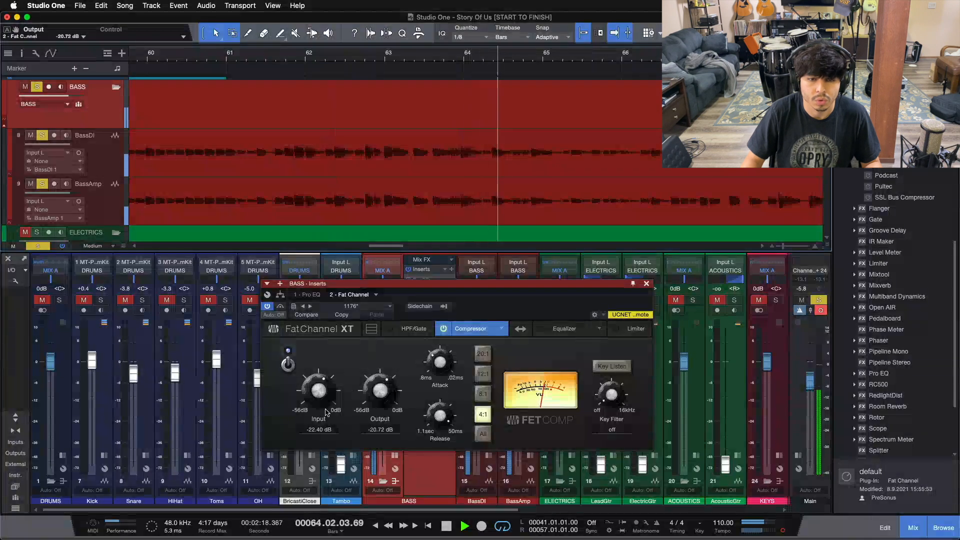
{"action": "left_click_drag", "start_coordinate": [321, 388], "coordinate": [370, 388]}
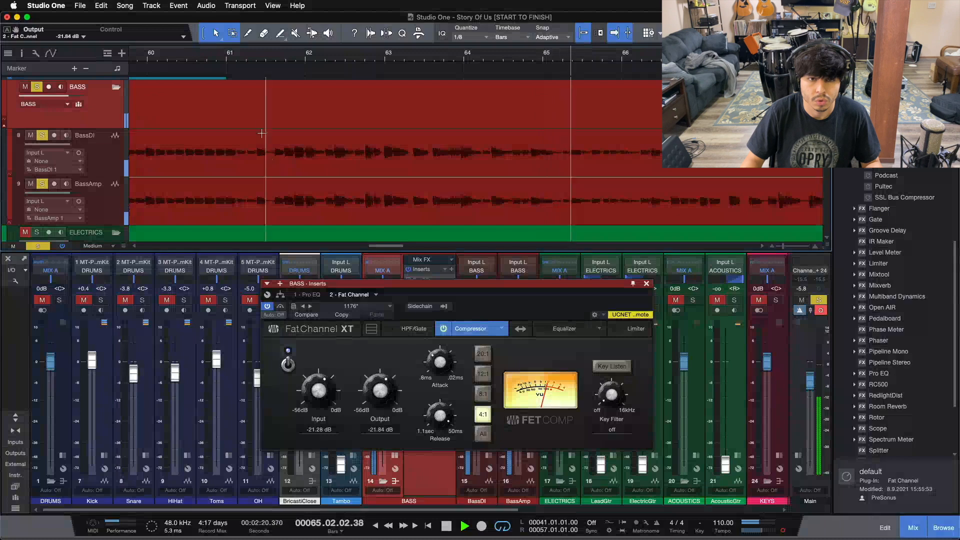
{"action": "left_click", "coordinate": [253, 72]}
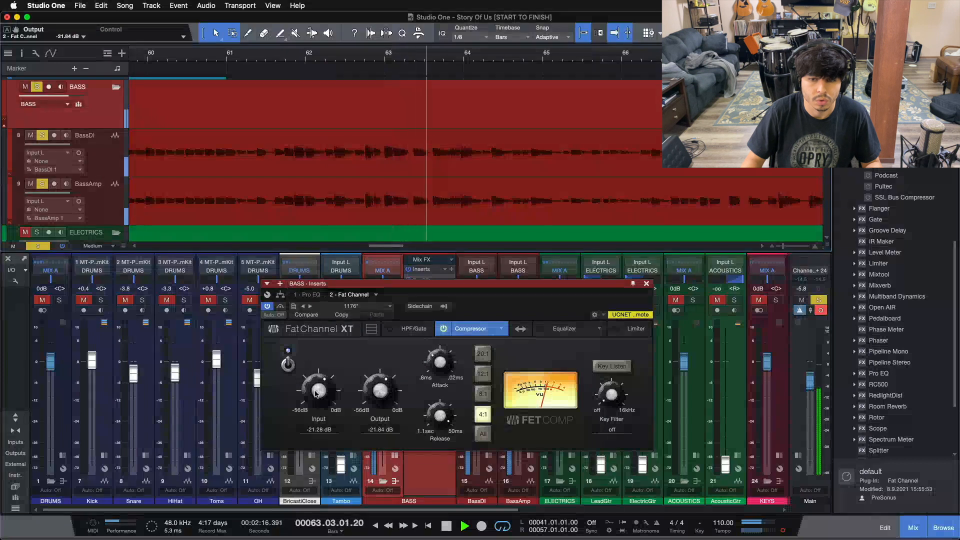
{"action": "scroll", "coordinate": [322, 392], "scroll_direction": "up", "scroll_amount": 2}
{"action": "scroll", "coordinate": [380, 391], "scroll_direction": "down", "scroll_amount": 2}
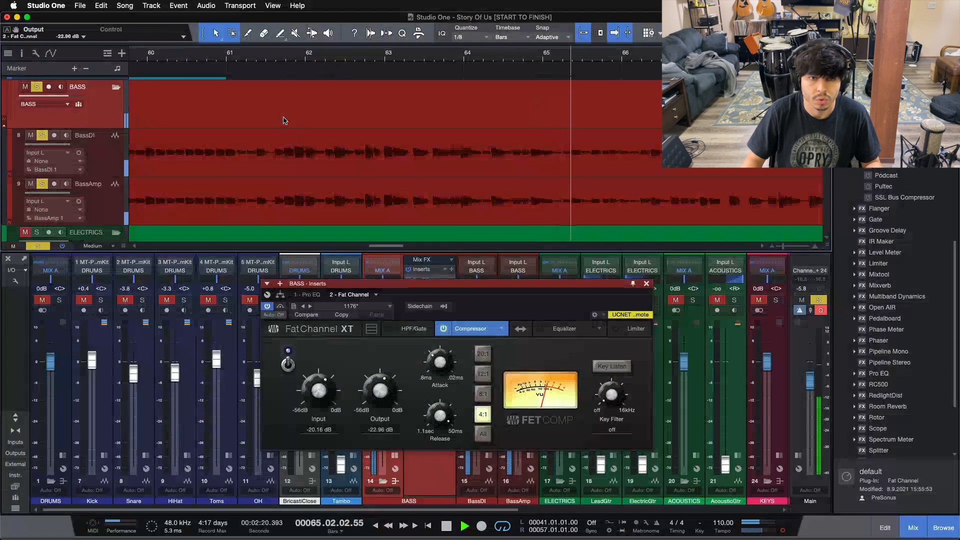
{"action": "left_click", "coordinate": [181, 55]}
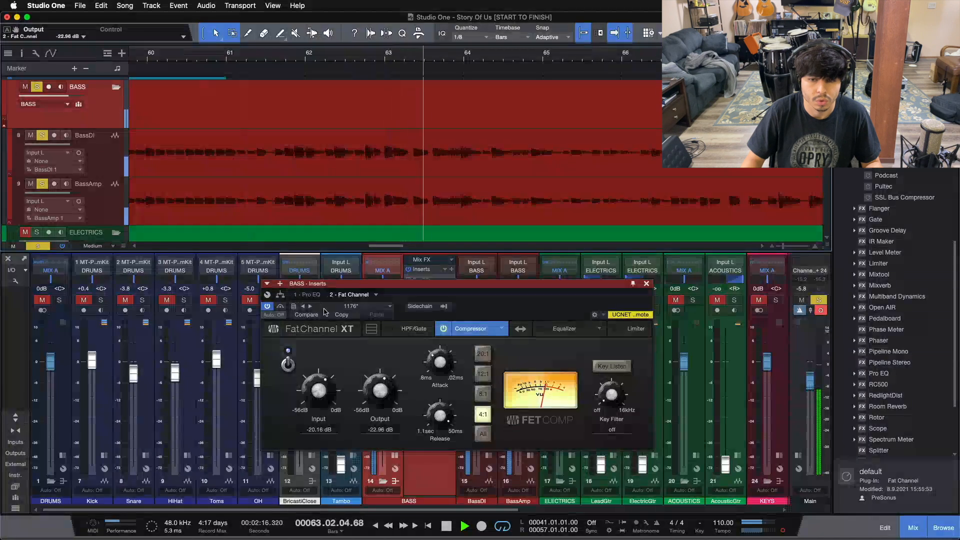
{"action": "scroll", "coordinate": [320, 401], "scroll_direction": "up", "scroll_amount": 1}
{"action": "scroll", "coordinate": [380, 390], "scroll_direction": "down", "scroll_amount": 1}
Replay the passage and switch the BASS compressor off and back on to compare the levels
{"action": "left_click", "coordinate": [288, 136]}
{"action": "left_click", "coordinate": [287, 367]}
{"action": "left_click", "coordinate": [287, 368]}
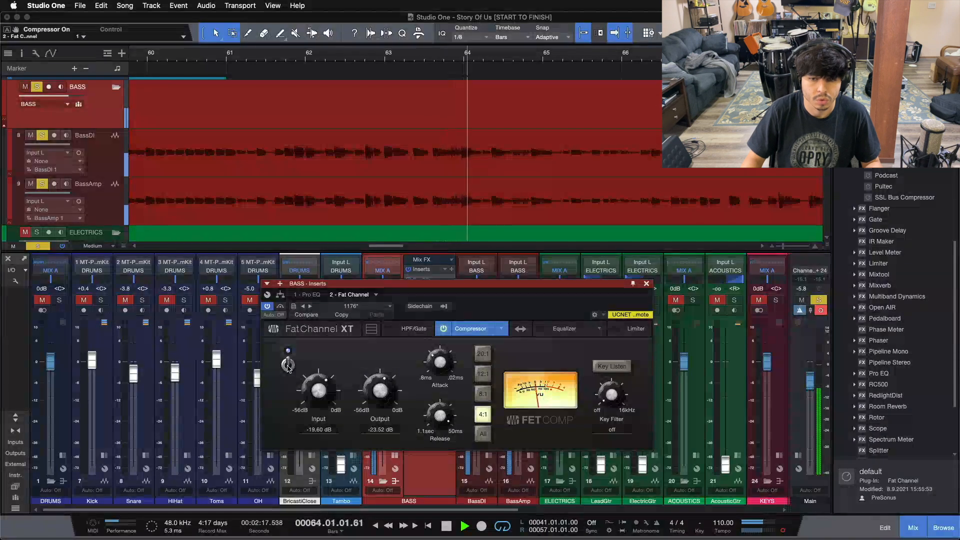
Set the BASS compressor's Input to -19.04 dB and Output to -24.08 dB, close the plug-in and stop playback
{"action": "left_click_drag", "start_coordinate": [350, 283], "coordinate": [591, 280]}
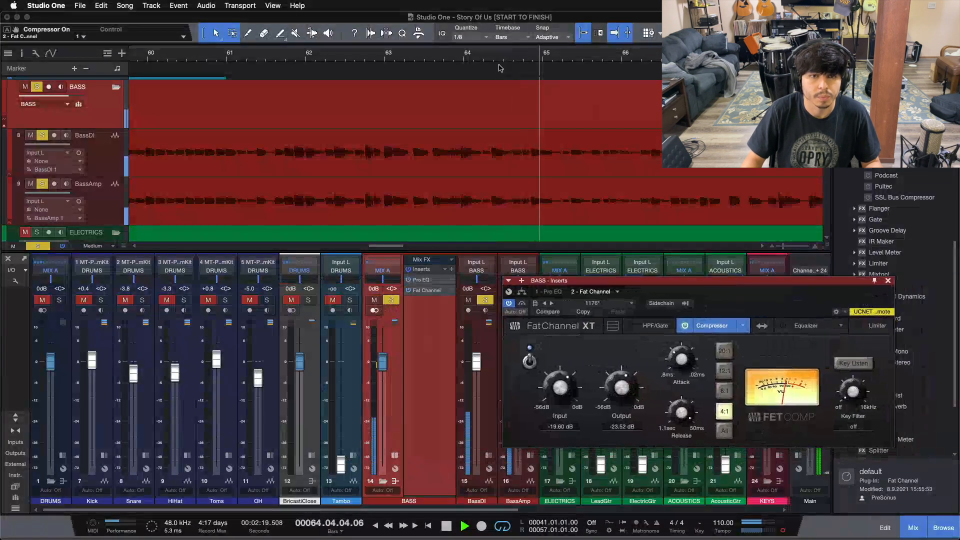
{"action": "left_click", "coordinate": [149, 57]}
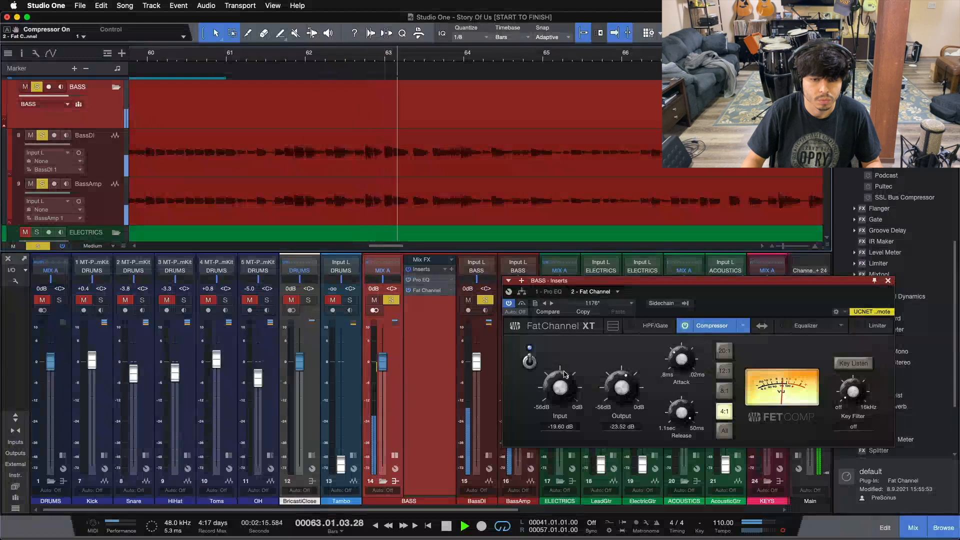
{"action": "scroll", "coordinate": [568, 394], "scroll_direction": "up", "scroll_amount": 1}
{"action": "scroll", "coordinate": [622, 391], "scroll_direction": "down", "scroll_amount": 1}
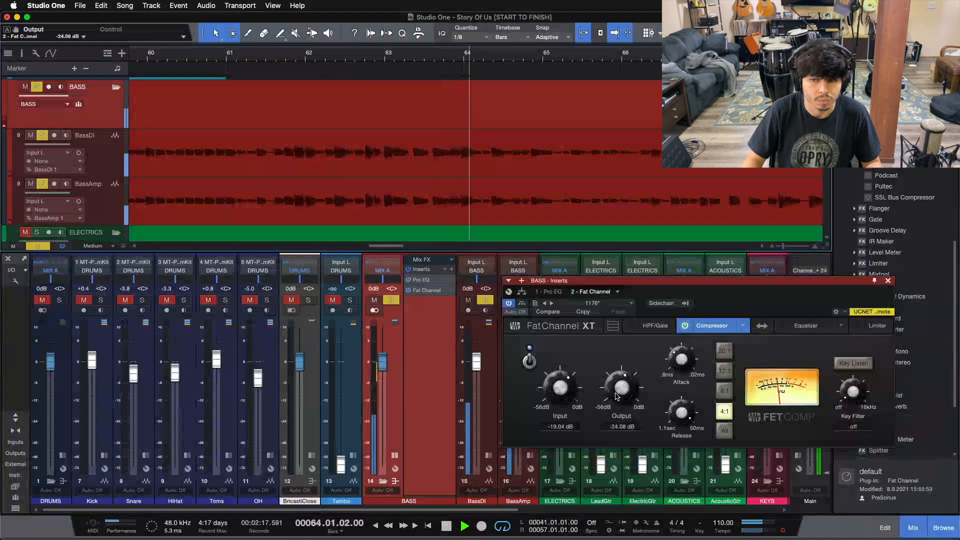
{"action": "left_click", "coordinate": [887, 280]}
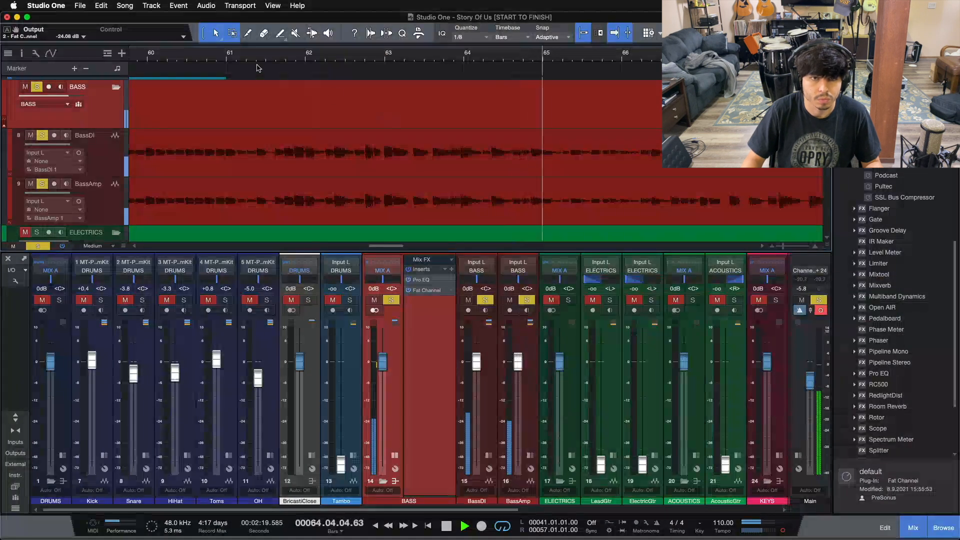
{"action": "left_click_drag", "start_coordinate": [334, 55], "coordinate": [424, 37]}
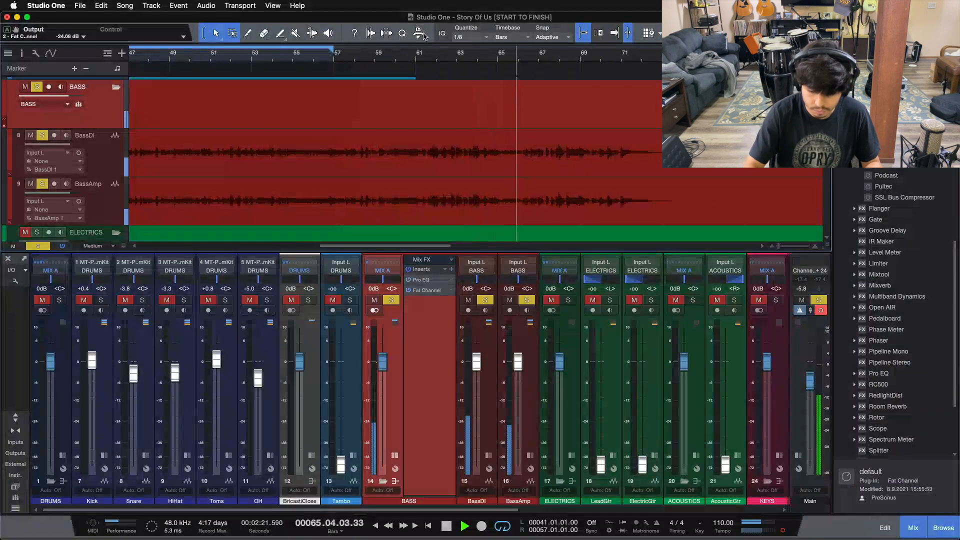
{"action": "key", "text": "space"}
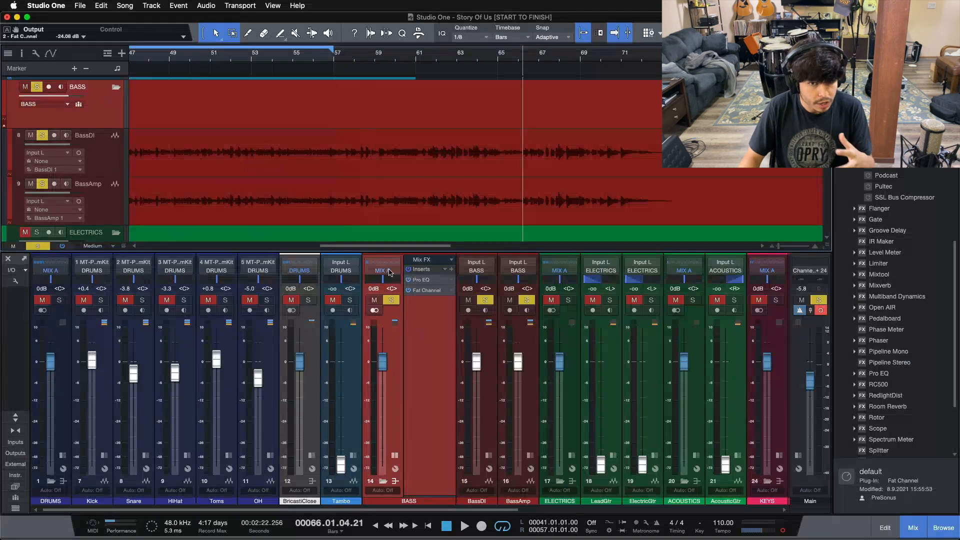
Reopen the BASS Fat Channel compressor to review its release setting and close it
{"action": "double_click", "coordinate": [422, 290]}
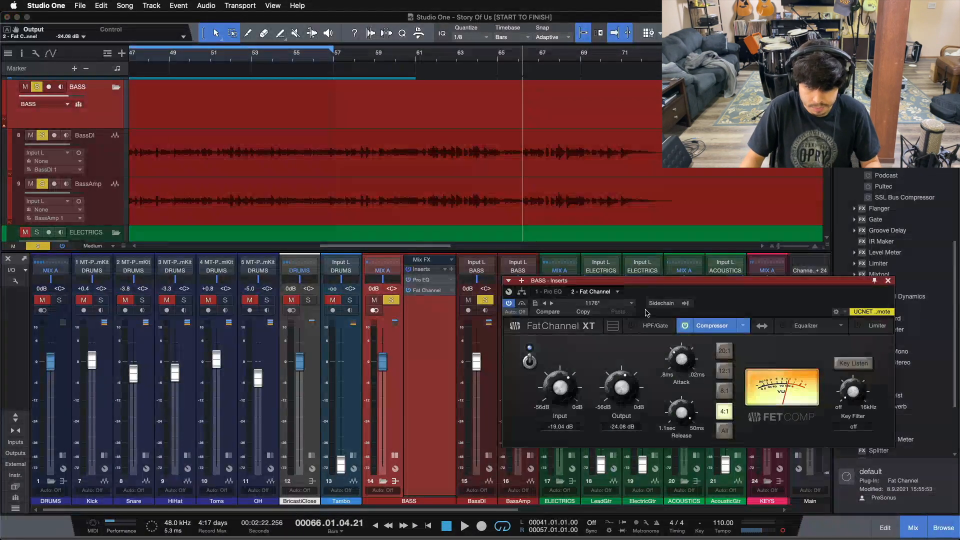
{"action": "left_click_drag", "start_coordinate": [722, 301], "coordinate": [627, 324]}
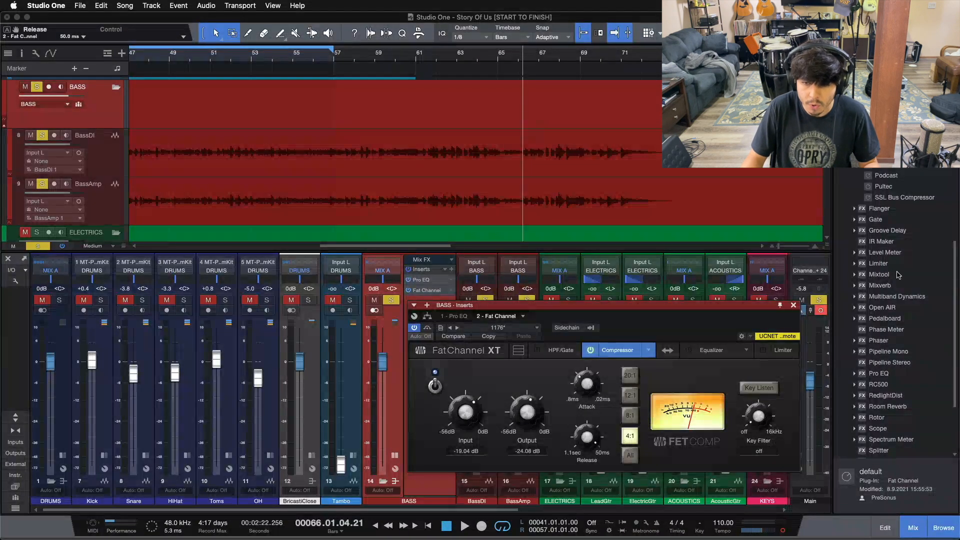
{"action": "left_click", "coordinate": [792, 305]}
Play the bass from bar 41 and sweep a boosted MF band in the BASS Pro EQ to 708 Hz at 12.30 dB
{"action": "left_click_drag", "start_coordinate": [245, 60], "coordinate": [548, 61]}
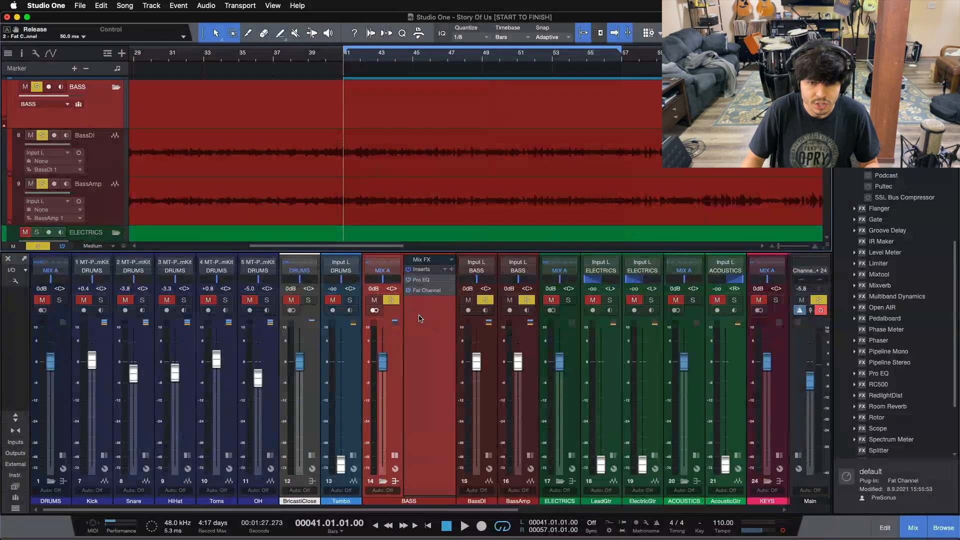
{"action": "left_click", "coordinate": [422, 282]}
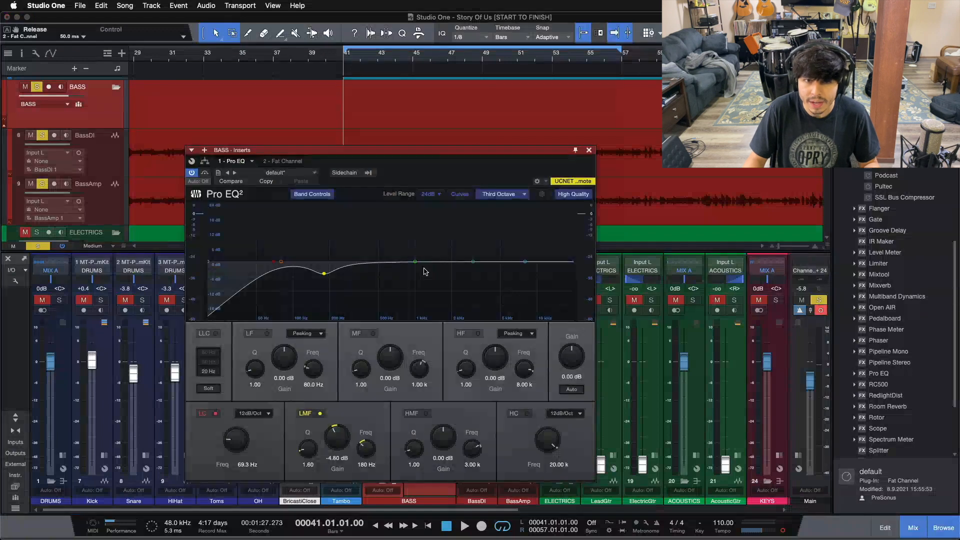
{"action": "left_click_drag", "start_coordinate": [421, 166], "coordinate": [454, 172]}
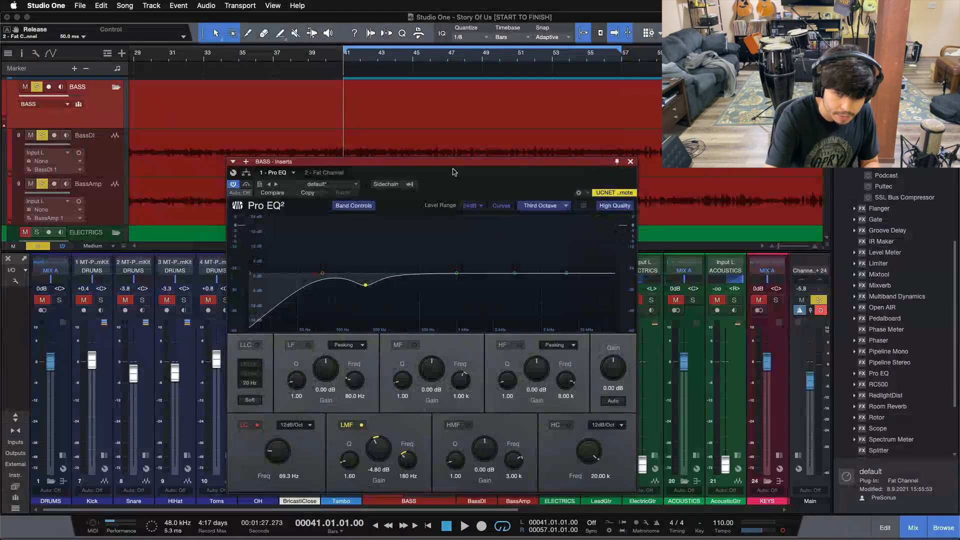
{"action": "key", "text": "space"}
{"action": "left_click", "coordinate": [457, 273]}
{"action": "left_click_drag", "start_coordinate": [456, 270], "coordinate": [438, 243]}
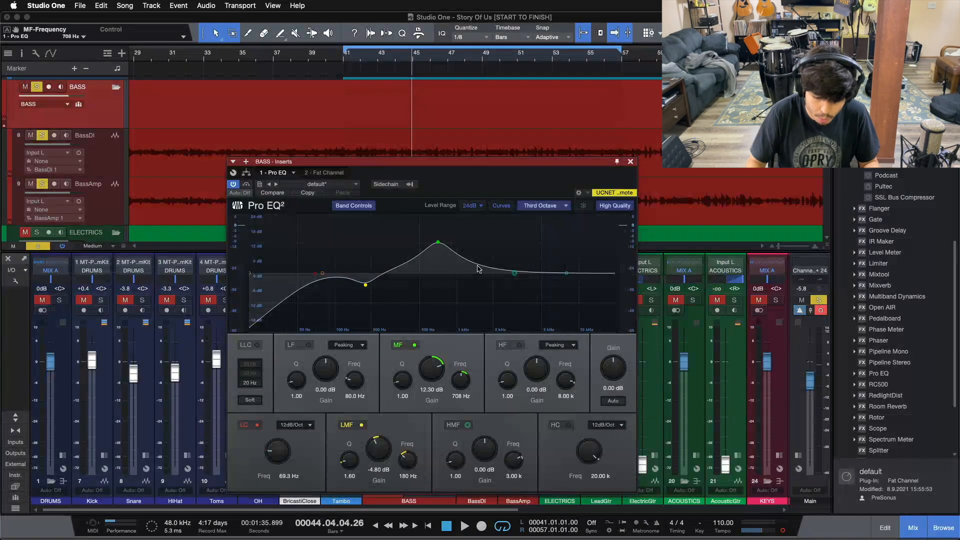
Reset the MF gain of the BASS EQ during playback and raise it by ear to 2.88 dB
{"action": "key", "text": "space"}
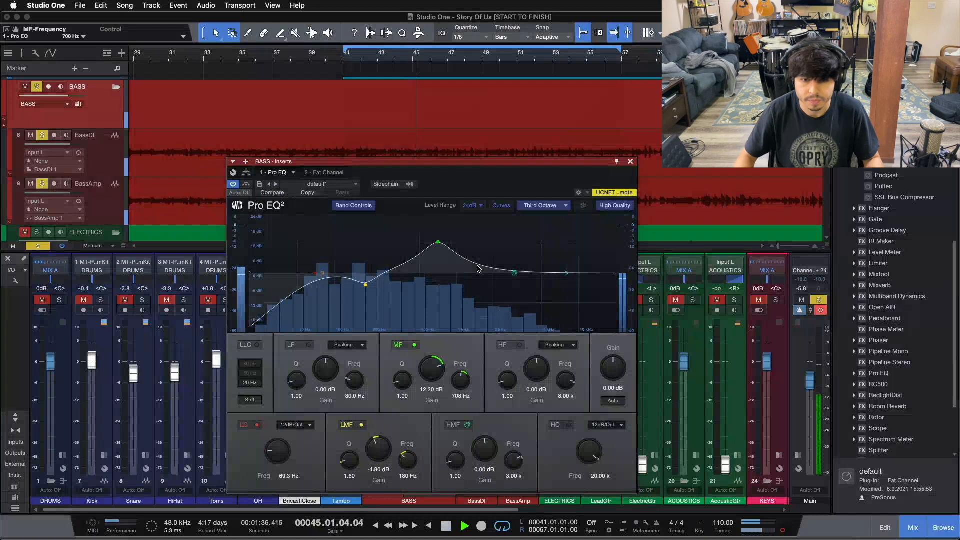
{"action": "double_click", "coordinate": [431, 370]}
{"action": "scroll", "coordinate": [431, 370], "scroll_direction": "up", "scroll_amount": 4}
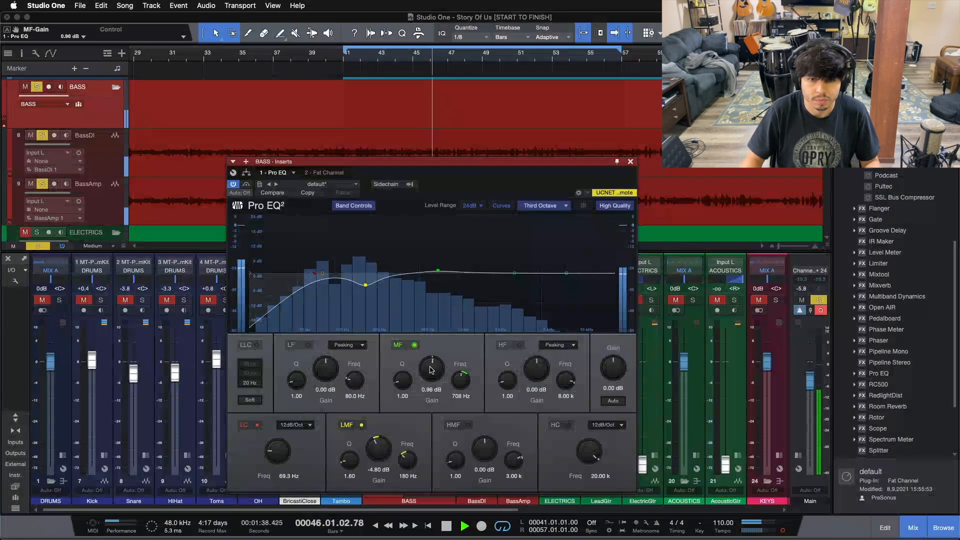
{"action": "scroll", "coordinate": [431, 370], "scroll_direction": "up", "scroll_amount": 2}
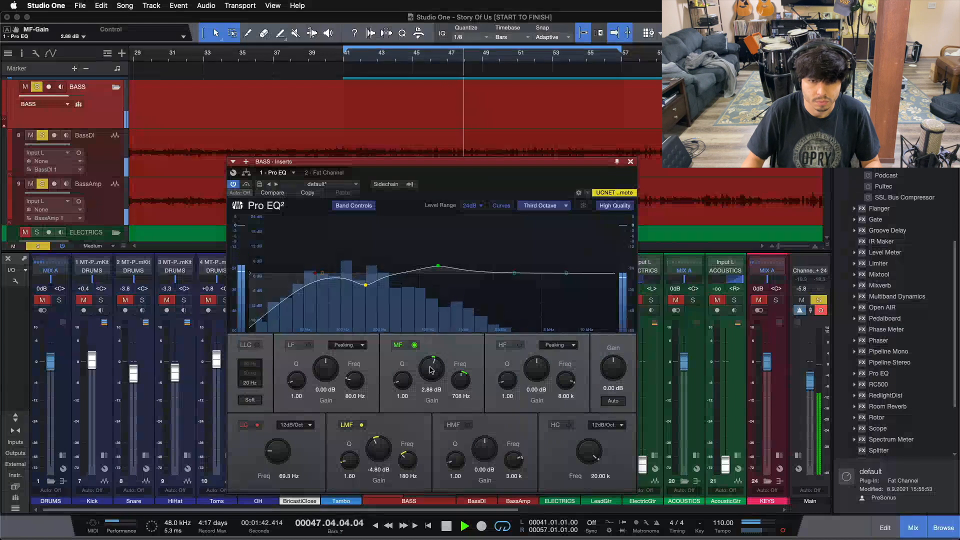
Boost the HMF band of the BASS EQ at 4.02 kHz and adjust its gain by ear to 10.08 dB during playback
{"action": "left_click_drag", "start_coordinate": [510, 272], "coordinate": [531, 243]}
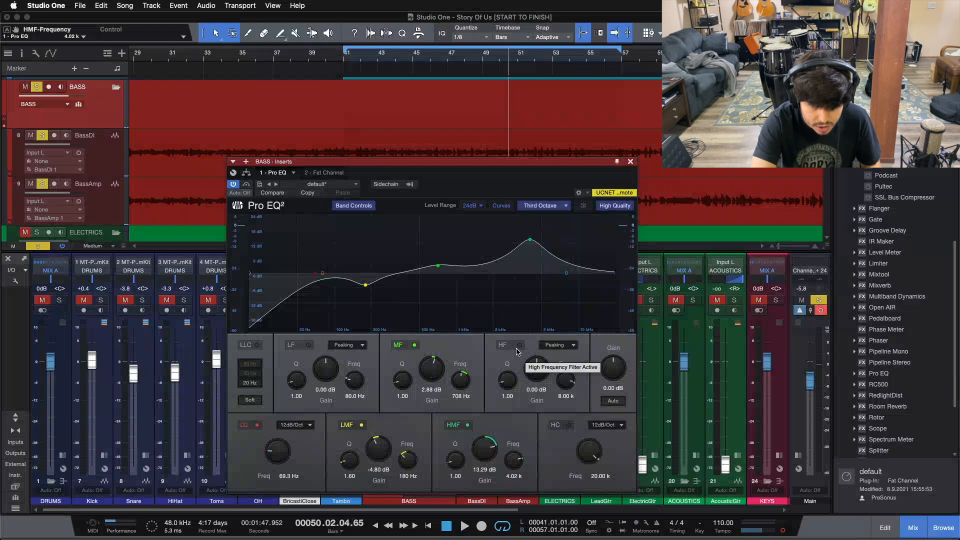
{"action": "key", "text": "space"}
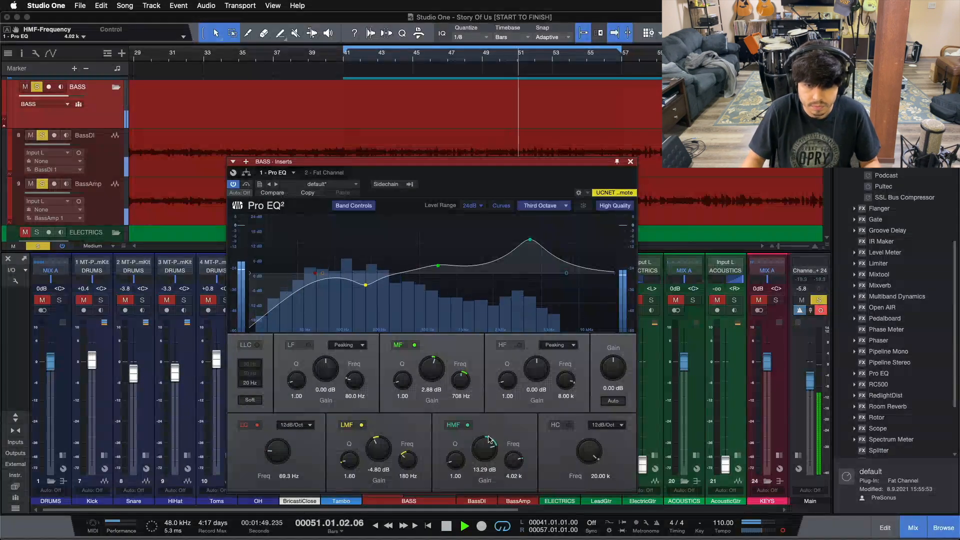
{"action": "scroll", "coordinate": [488, 439], "scroll_direction": "down", "scroll_amount": 10}
{"action": "scroll", "coordinate": [488, 439], "scroll_direction": "up", "scroll_amount": 2}
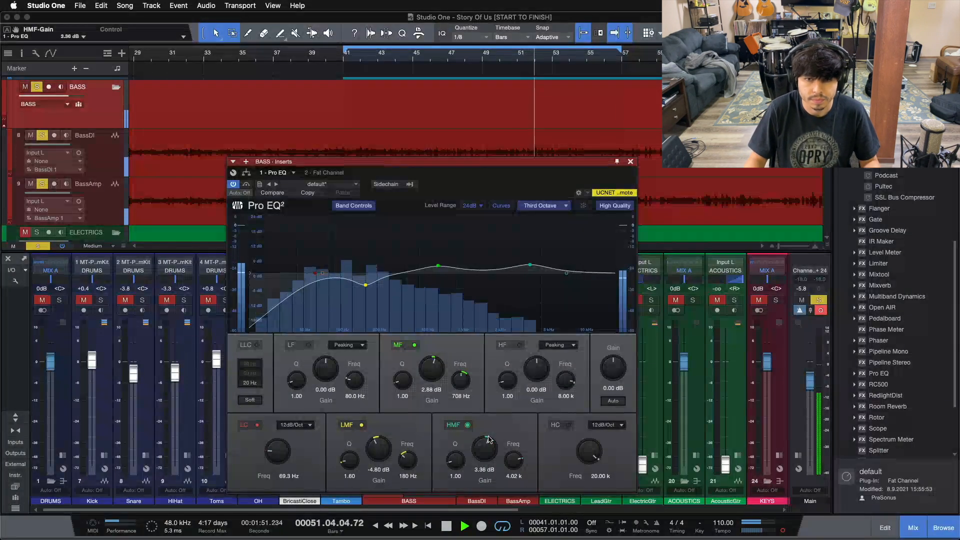
{"action": "scroll", "coordinate": [488, 439], "scroll_direction": "up", "scroll_amount": 2}
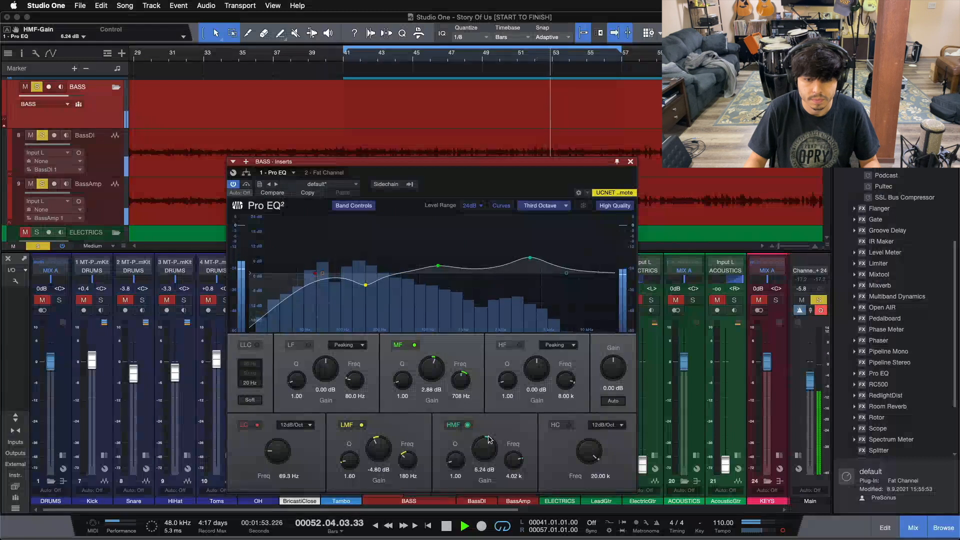
{"action": "scroll", "coordinate": [488, 439], "scroll_direction": "up", "scroll_amount": 3}
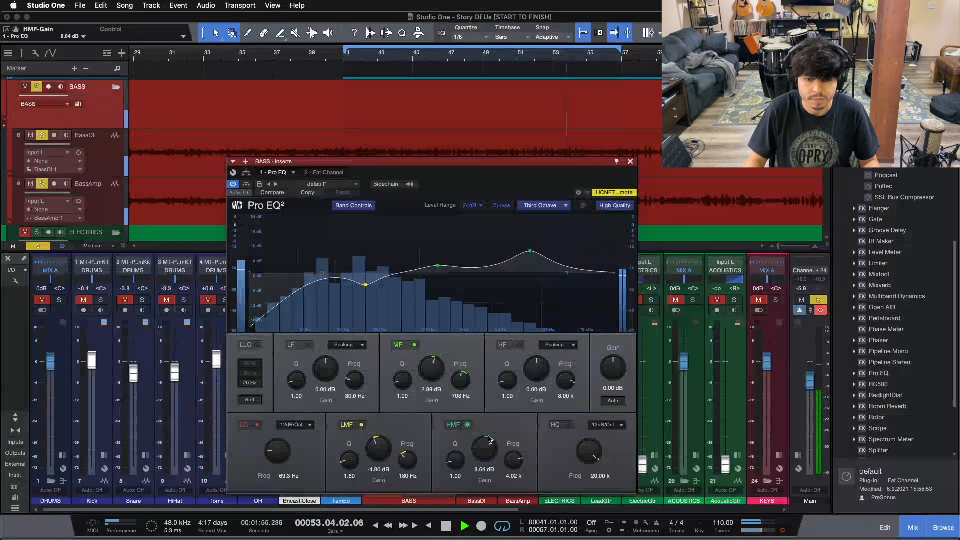
{"action": "scroll", "coordinate": [489, 438], "scroll_direction": "up", "scroll_amount": 1}
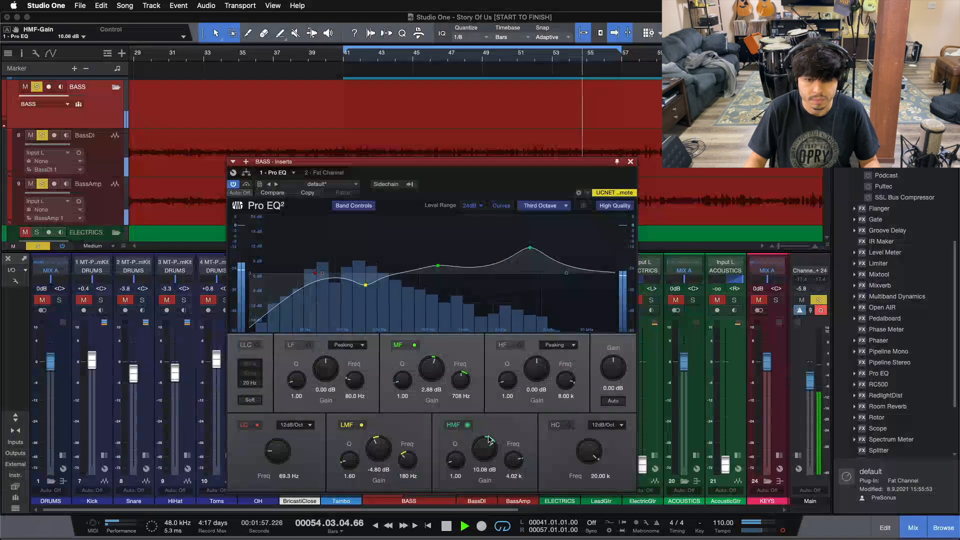
Fine-tune the HMF gain of the BASS Pro EQ around 9.60 dB, settle on 10.08 dB, and close the EQ
{"action": "scroll", "coordinate": [489, 439], "scroll_direction": "down", "scroll_amount": 1}
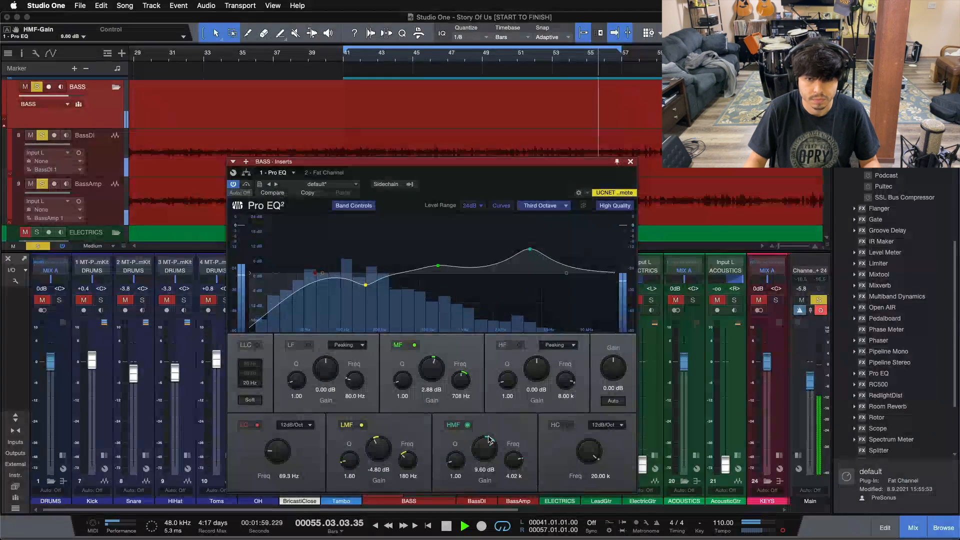
{"action": "scroll", "coordinate": [488, 439], "scroll_direction": "down", "scroll_amount": 1}
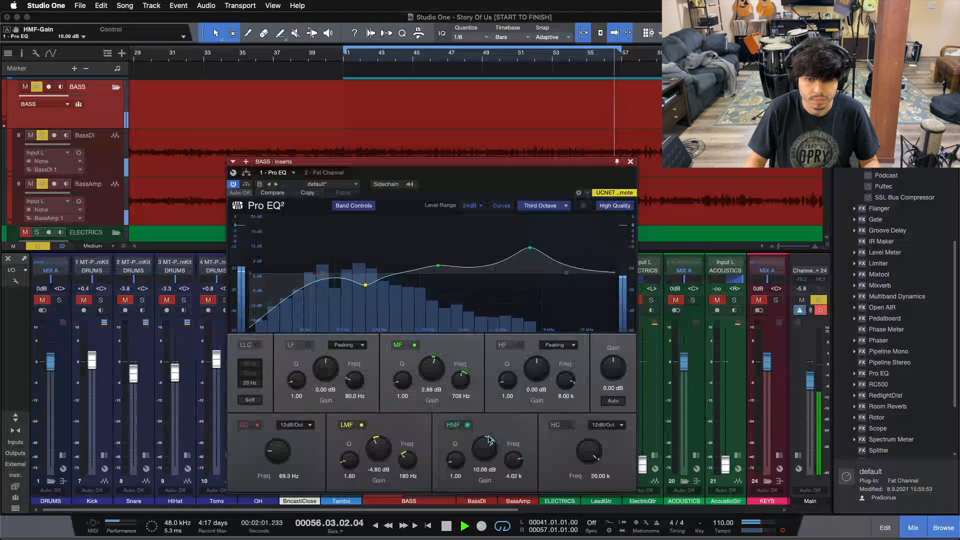
{"action": "left_click", "coordinate": [631, 162]}
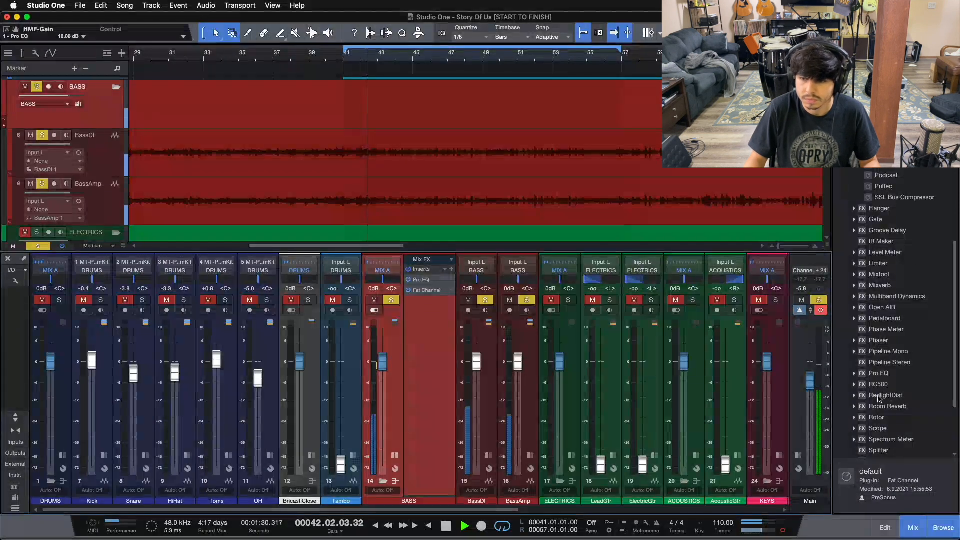
Add a second Pro EQ after the Fat Channel on BASS, start its LF boost at 0.96 dB and move its window off the BASS fader
{"action": "left_click_drag", "start_coordinate": [876, 376], "coordinate": [417, 316]}
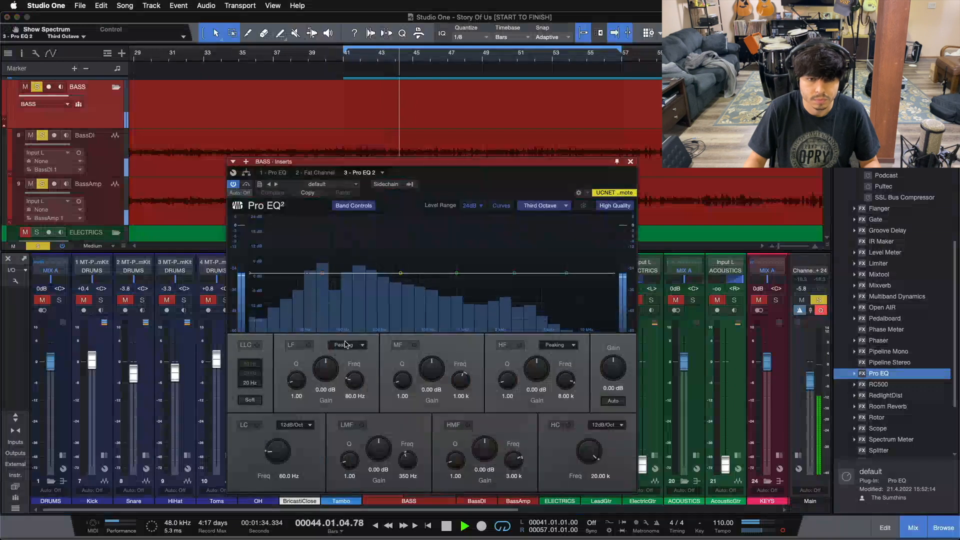
{"action": "left_click_drag", "start_coordinate": [325, 375], "coordinate": [326, 369]}
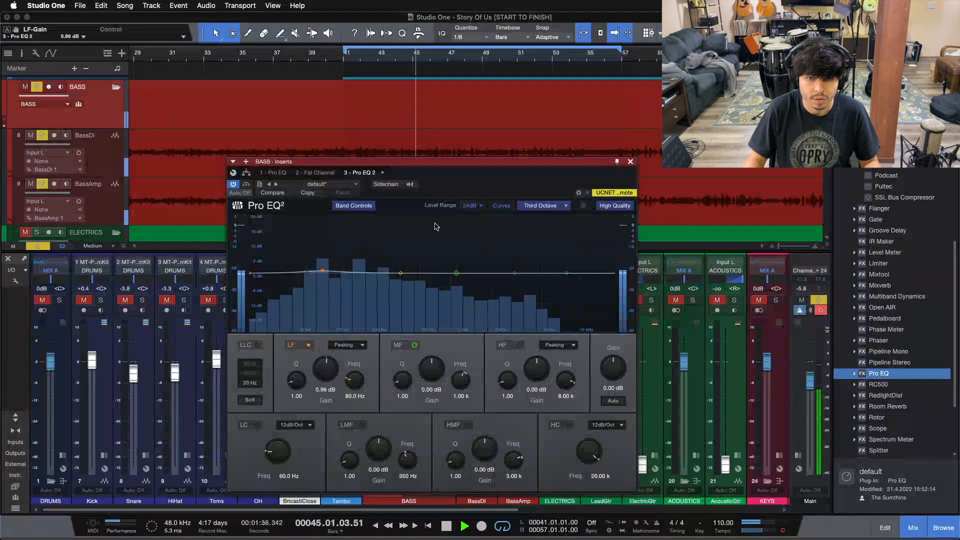
{"action": "left_click_drag", "start_coordinate": [472, 172], "coordinate": [815, 142]}
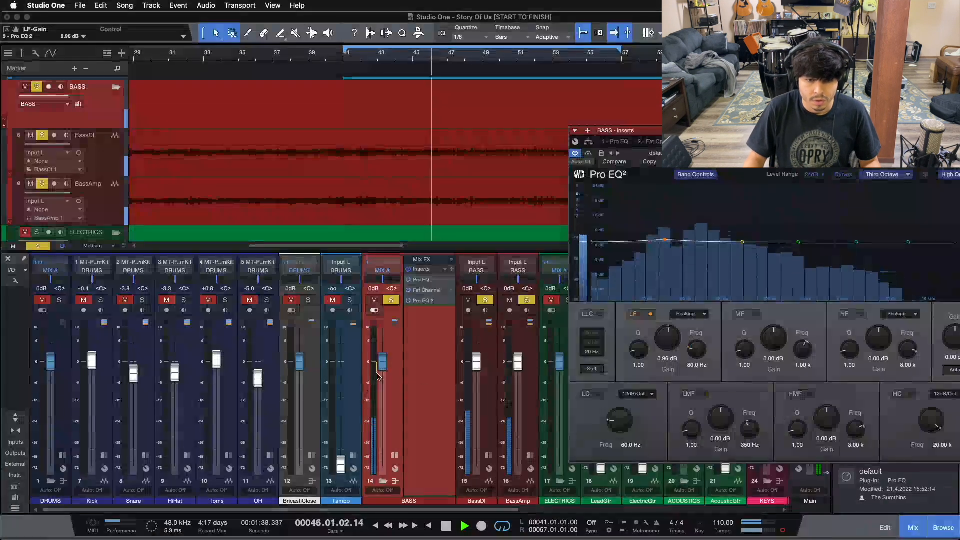
Try the BASS fader at -1.3 dB, reset it to 0 dB, and raise the second EQ's LF gain by ear to 3.84 dB
{"action": "scroll", "coordinate": [384, 369], "scroll_direction": "down", "scroll_amount": 2}
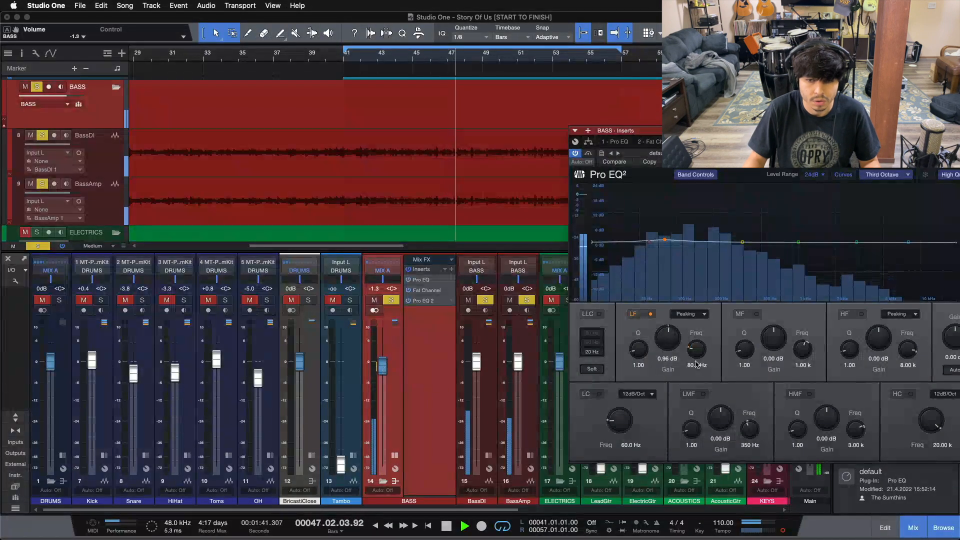
{"action": "left_click", "coordinate": [383, 364], "text": "super"}
{"action": "scroll", "coordinate": [663, 347], "scroll_direction": "up", "scroll_amount": 2}
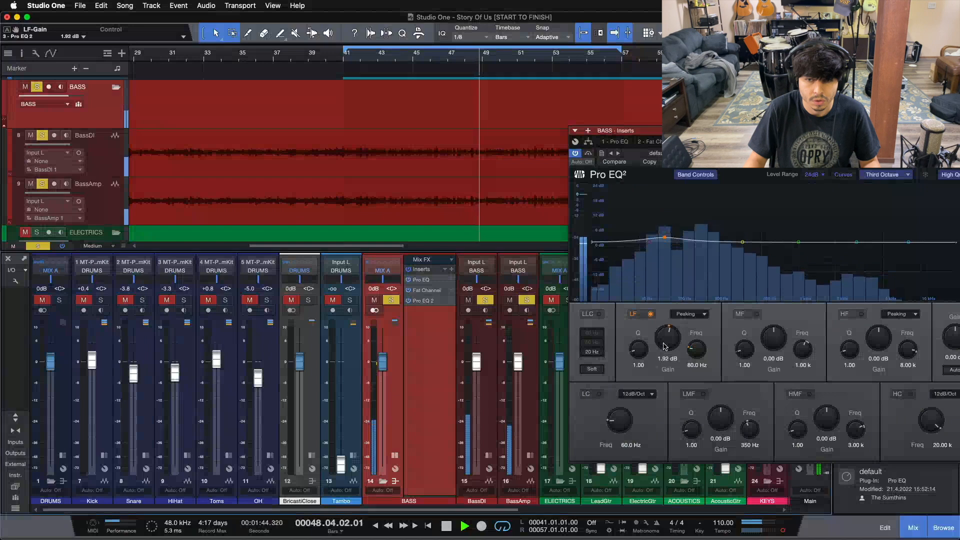
{"action": "scroll", "coordinate": [663, 342], "scroll_direction": "up", "scroll_amount": 1}
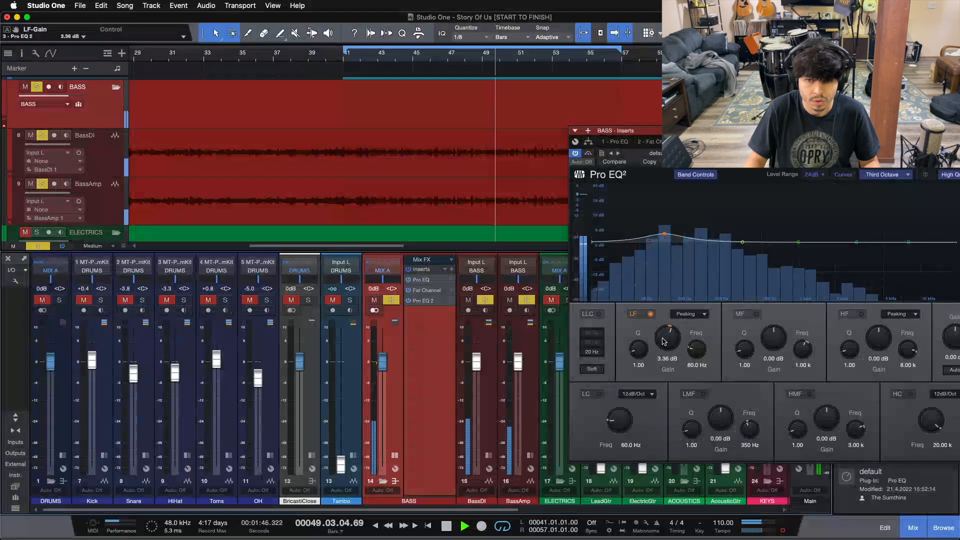
{"action": "scroll", "coordinate": [663, 341], "scroll_direction": "up", "scroll_amount": 1}
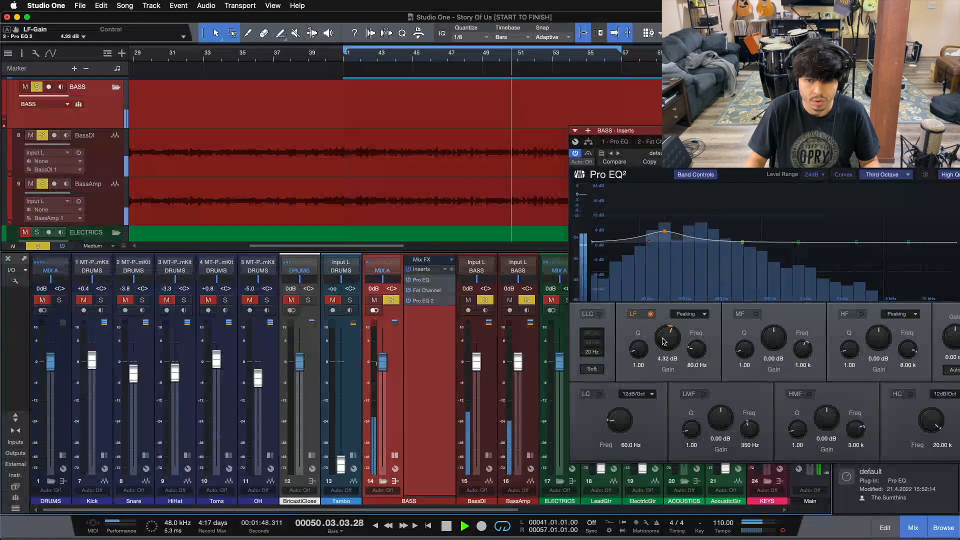
{"action": "scroll", "coordinate": [663, 342], "scroll_direction": "up", "scroll_amount": 1}
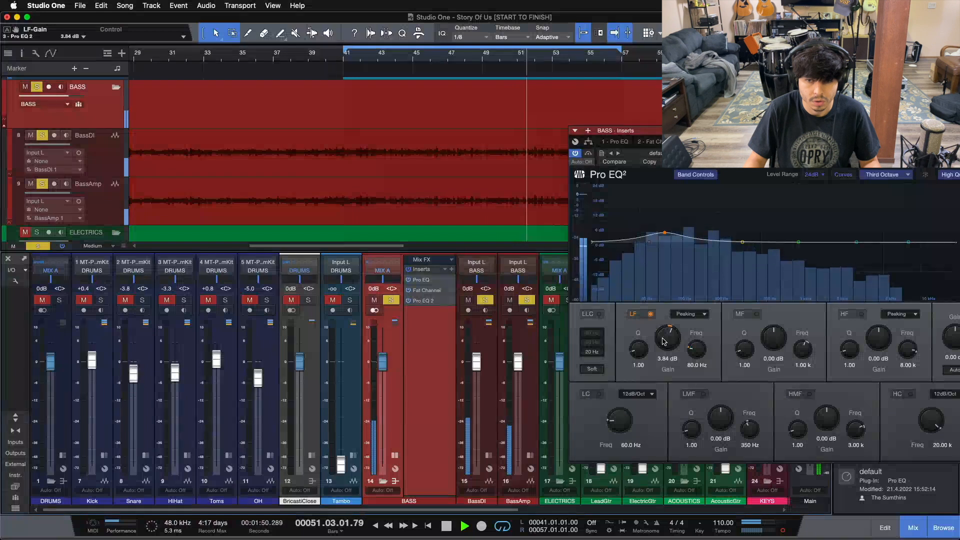
Unsolo the BASS bus, balance its fader against the drums to -2.5 dB, and set the second EQ's LF gain to 4.32 dB
{"action": "key", "text": "s"}
{"action": "left_click_drag", "start_coordinate": [383, 361], "coordinate": [381, 395]}
{"action": "scroll", "coordinate": [380, 394], "scroll_direction": "up", "scroll_amount": 5}
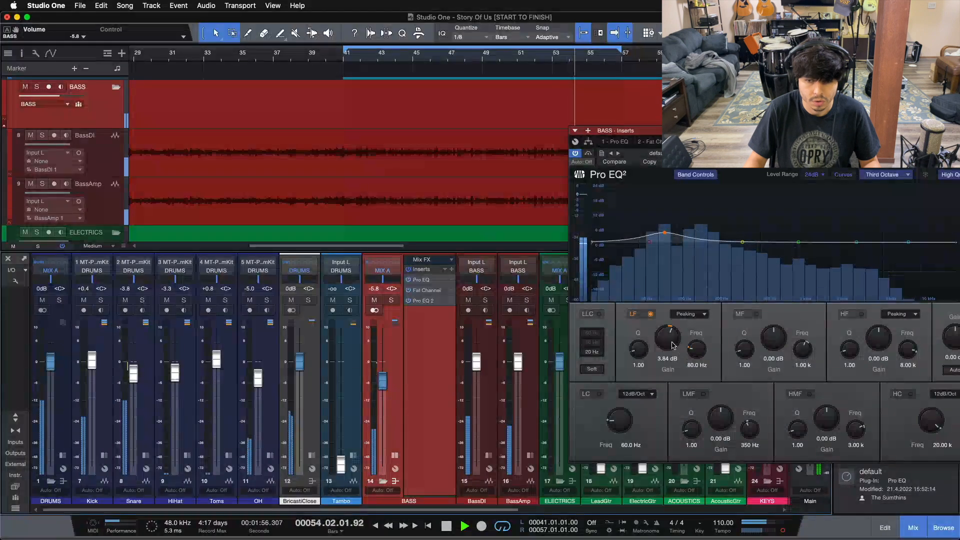
{"action": "left_click_drag", "start_coordinate": [384, 379], "coordinate": [381, 378]}
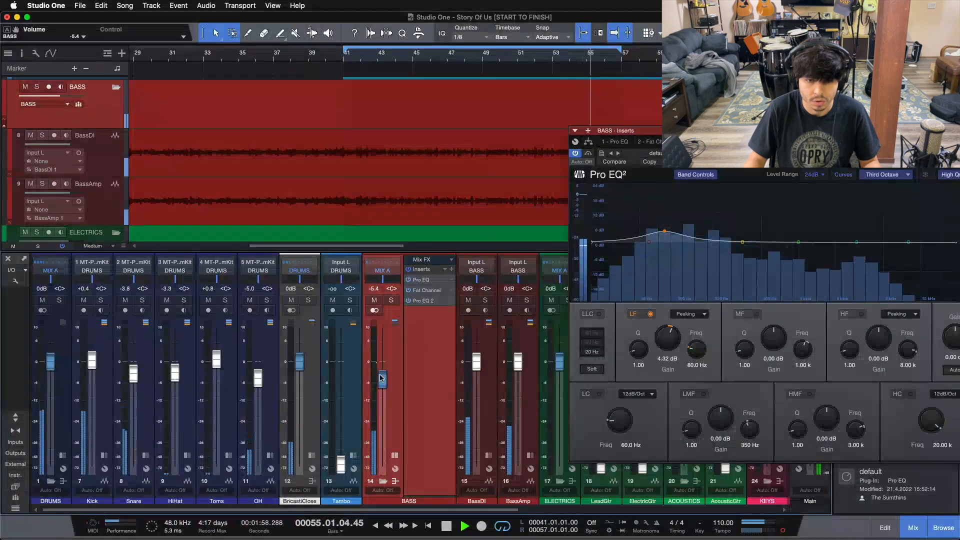
{"action": "scroll", "coordinate": [380, 377], "scroll_direction": "up", "scroll_amount": 2}
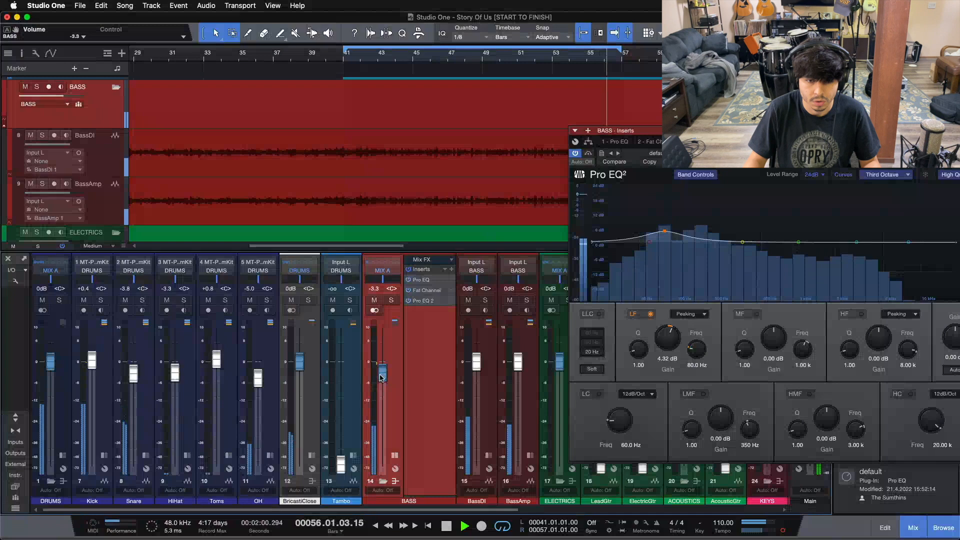
{"action": "scroll", "coordinate": [380, 378], "scroll_direction": "up", "scroll_amount": 1}
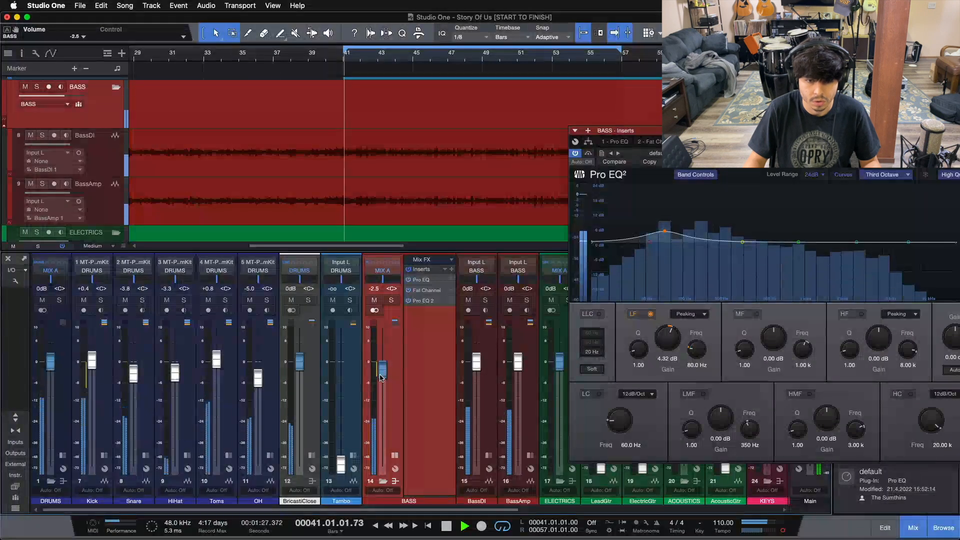
{"action": "scroll", "coordinate": [380, 376], "scroll_direction": "down", "scroll_amount": 1}
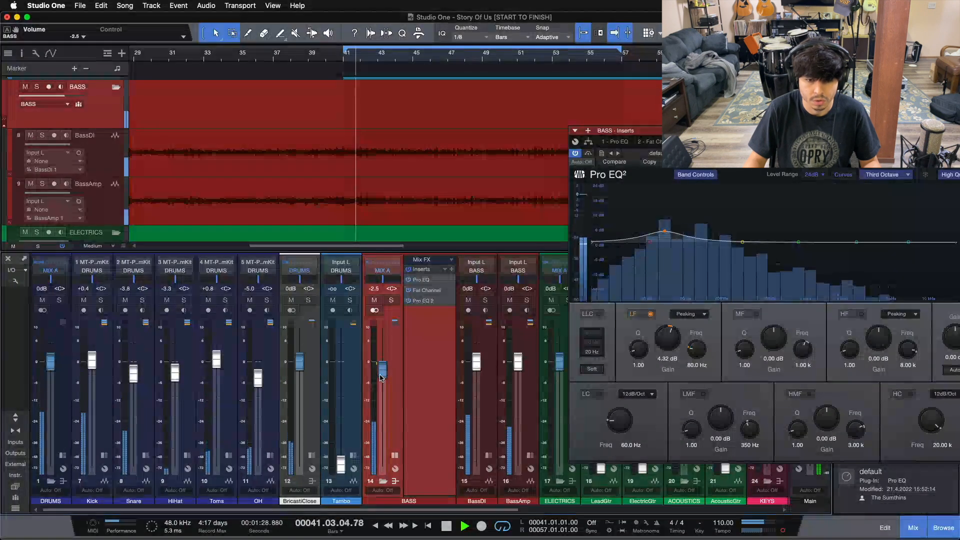
Collapse the BASS channel's inserts, close its second EQ, and settle the BASS fader by ear at -2.1 dB
{"action": "left_click", "coordinate": [394, 454]}
{"action": "scroll", "coordinate": [386, 383], "scroll_direction": "up", "scroll_amount": 1}
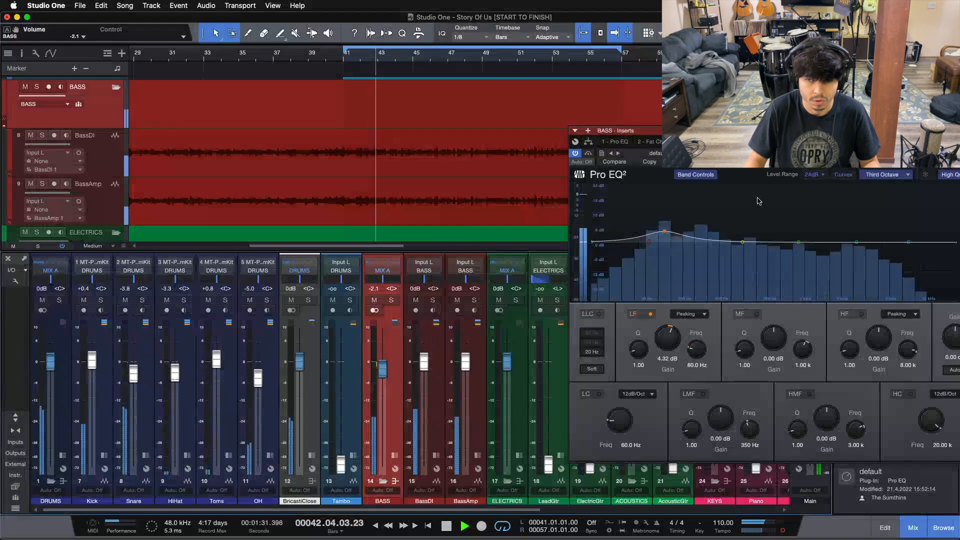
{"action": "left_click_drag", "start_coordinate": [844, 141], "coordinate": [549, 175]}
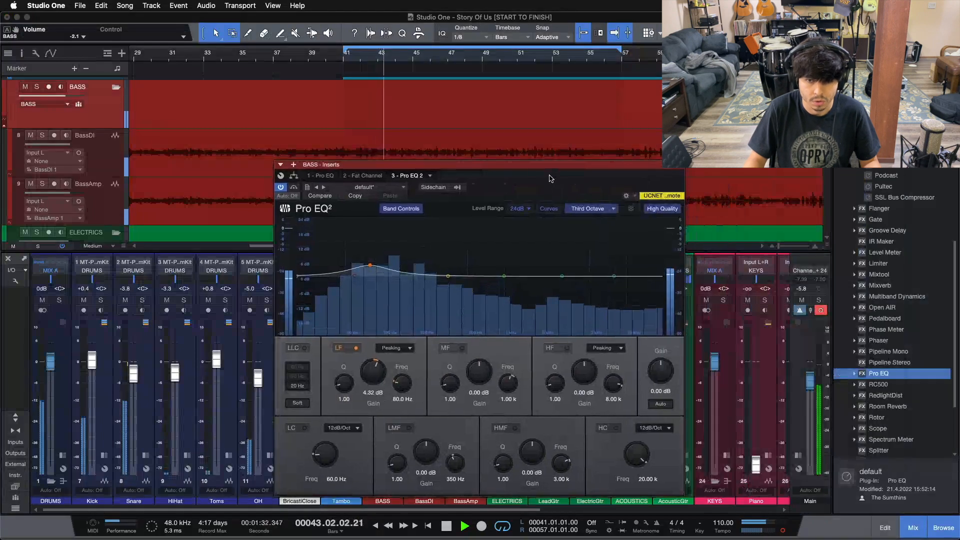
{"action": "left_click", "coordinate": [678, 168]}
{"action": "scroll", "coordinate": [382, 366], "scroll_direction": "up", "scroll_amount": 1}
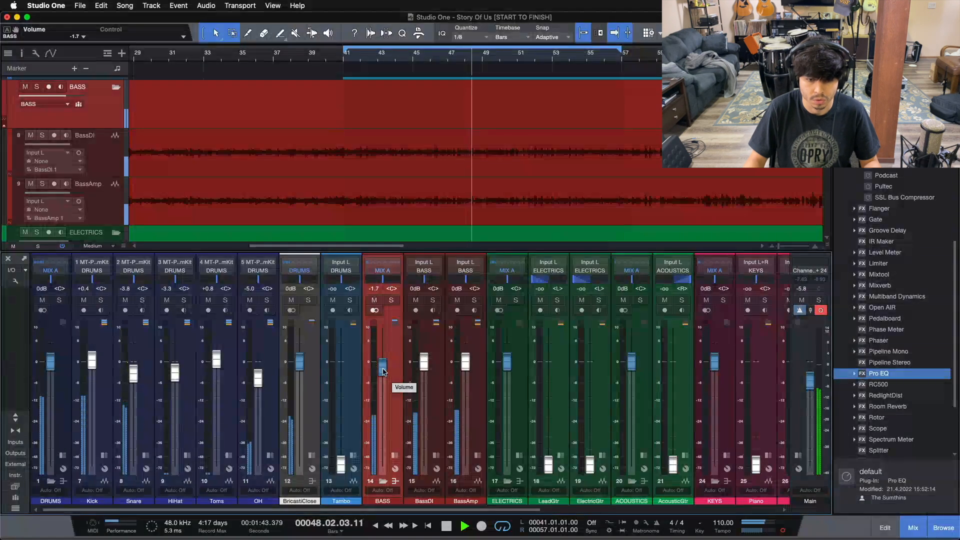
{"action": "left_click_drag", "start_coordinate": [383, 371], "coordinate": [383, 374]}
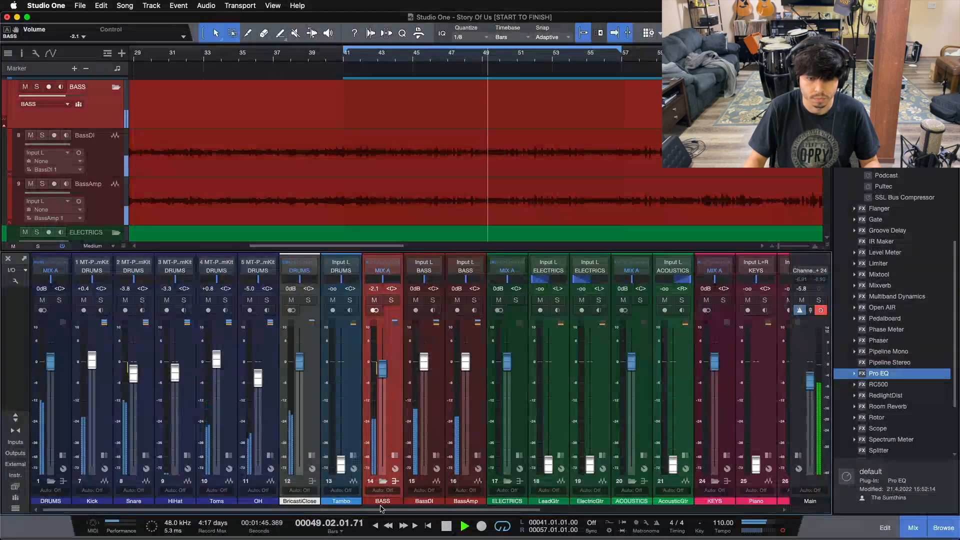
Insert a Pro EQ on the Main channel and apply a 24 dB/Oct high cut at 99.5 Hz to isolate the low end
{"action": "left_click_drag", "start_coordinate": [476, 509], "coordinate": [780, 458]}
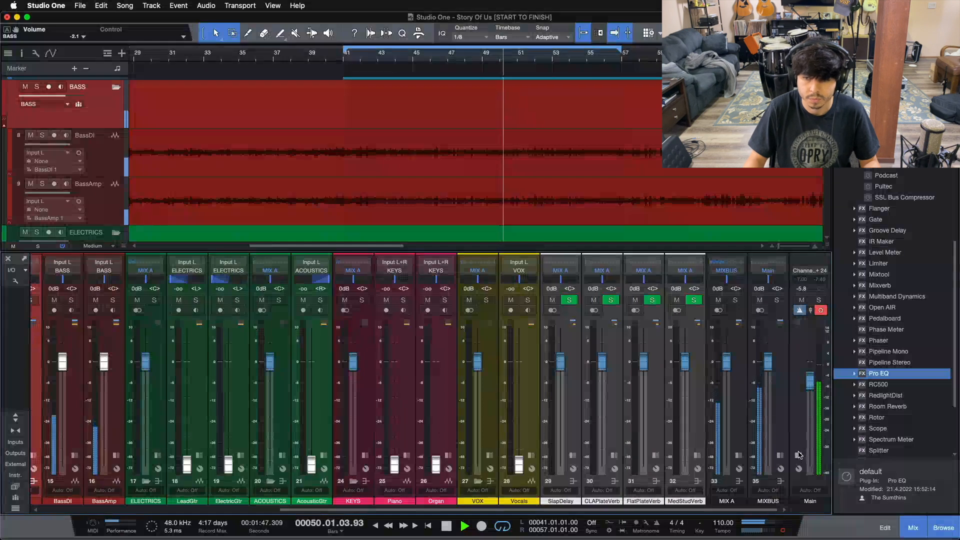
{"action": "left_click", "coordinate": [799, 455]}
{"action": "left_click_drag", "start_coordinate": [878, 375], "coordinate": [799, 298]}
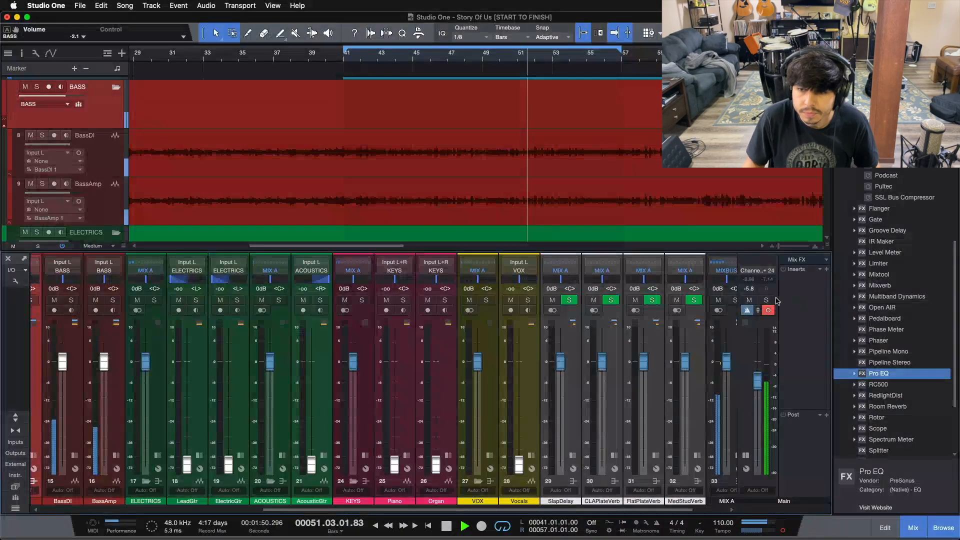
{"action": "left_click", "coordinate": [653, 428]}
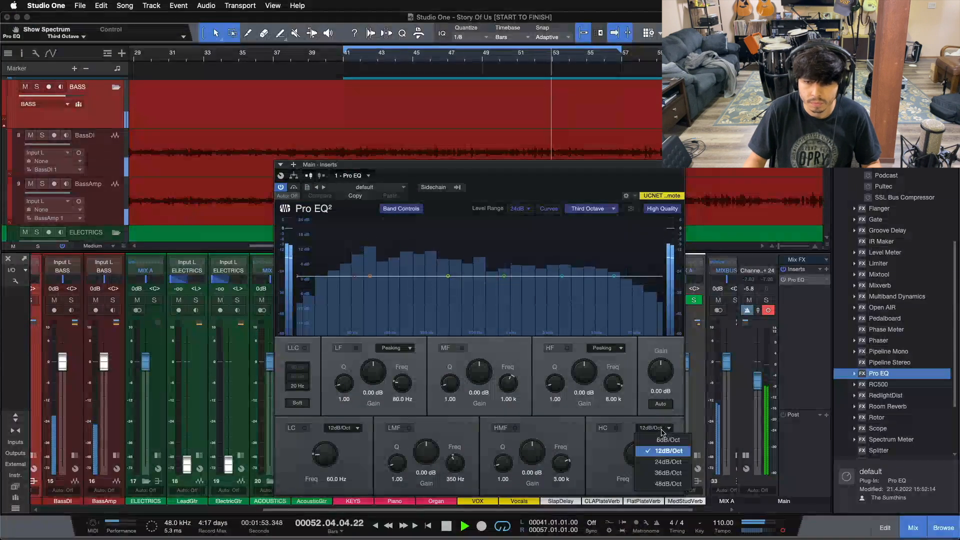
{"action": "left_click", "coordinate": [654, 470]}
{"action": "left_click_drag", "start_coordinate": [661, 276], "coordinate": [380, 279]}
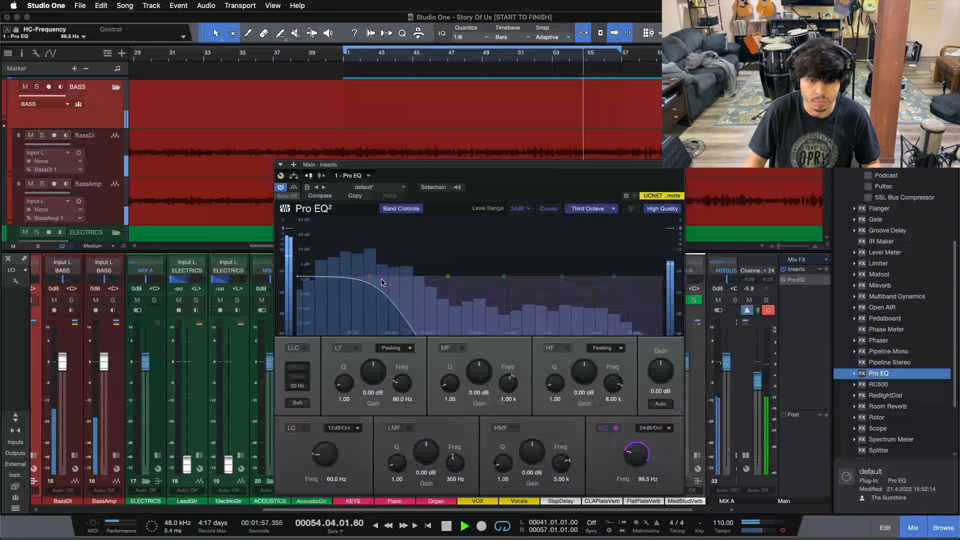
Reset the Main fader to 0 dB and raise it to +5.8 dB to hear the filtered low end
{"action": "left_click", "coordinate": [751, 382]}
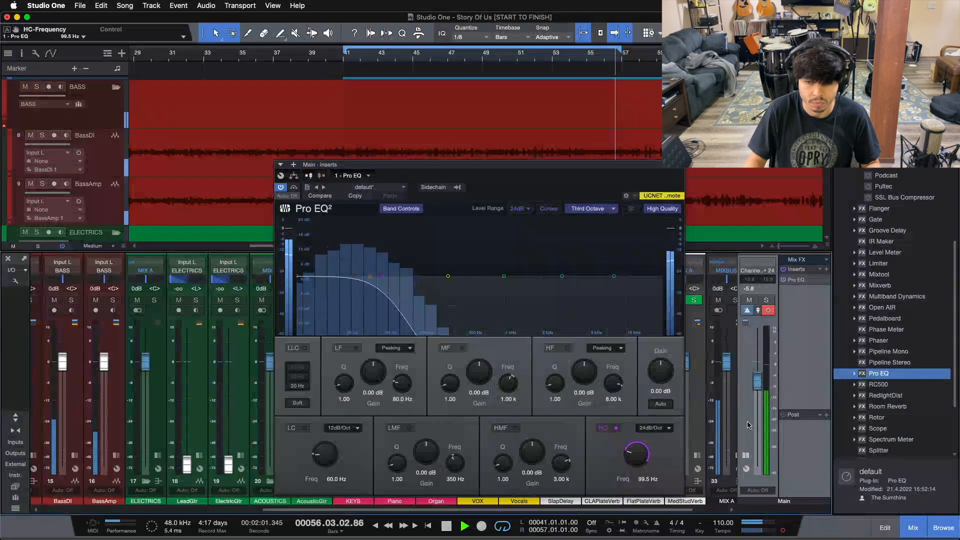
{"action": "left_click", "coordinate": [758, 383], "text": "alt"}
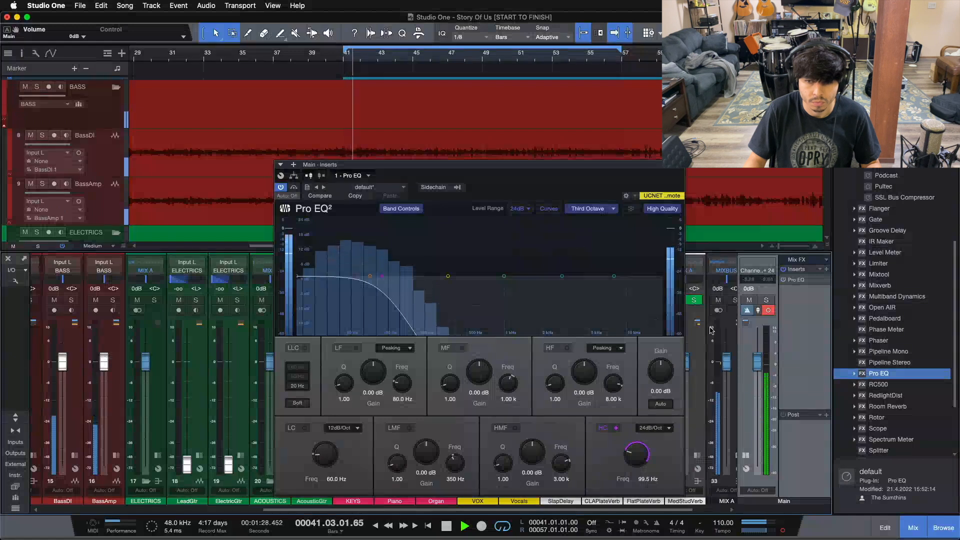
{"action": "scroll", "coordinate": [759, 365], "scroll_direction": "up", "scroll_amount": 3}
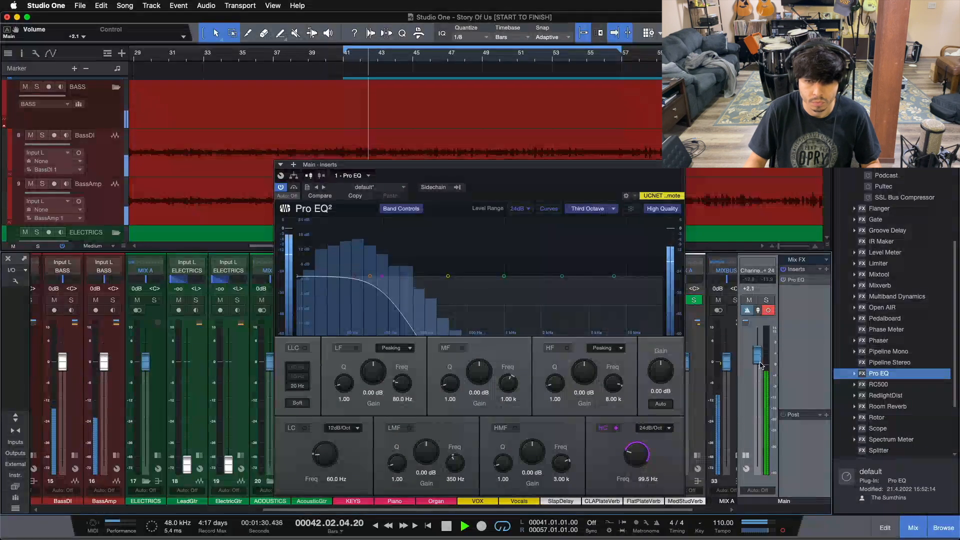
{"action": "scroll", "coordinate": [760, 364], "scroll_direction": "up", "scroll_amount": 1}
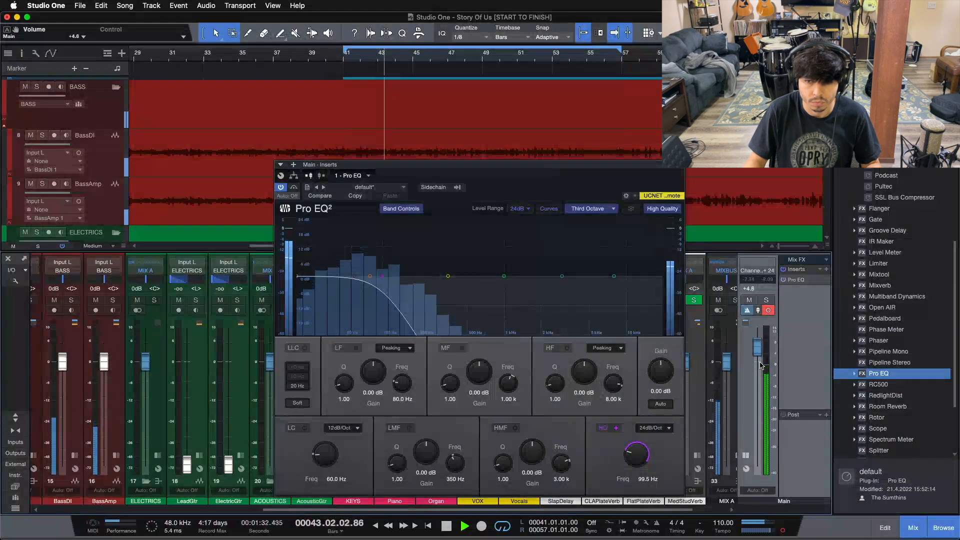
{"action": "scroll", "coordinate": [760, 364], "scroll_direction": "up", "scroll_amount": 1}
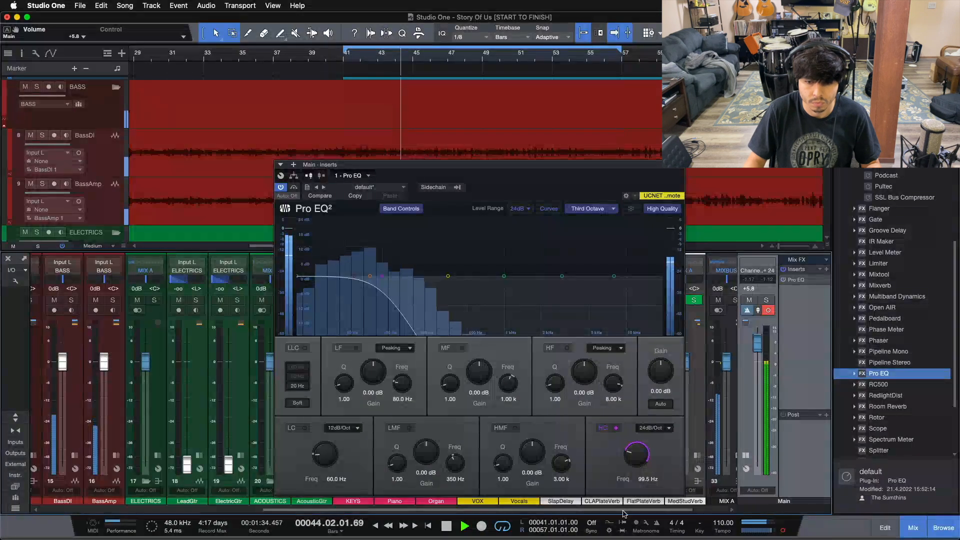
Lower the BASS fader to -2.5 dB, then sweep the Main EQ's high cut down to 49.5 Hz and back up to 98.5 Hz
{"action": "left_click_drag", "start_coordinate": [580, 510], "coordinate": [460, 513]}
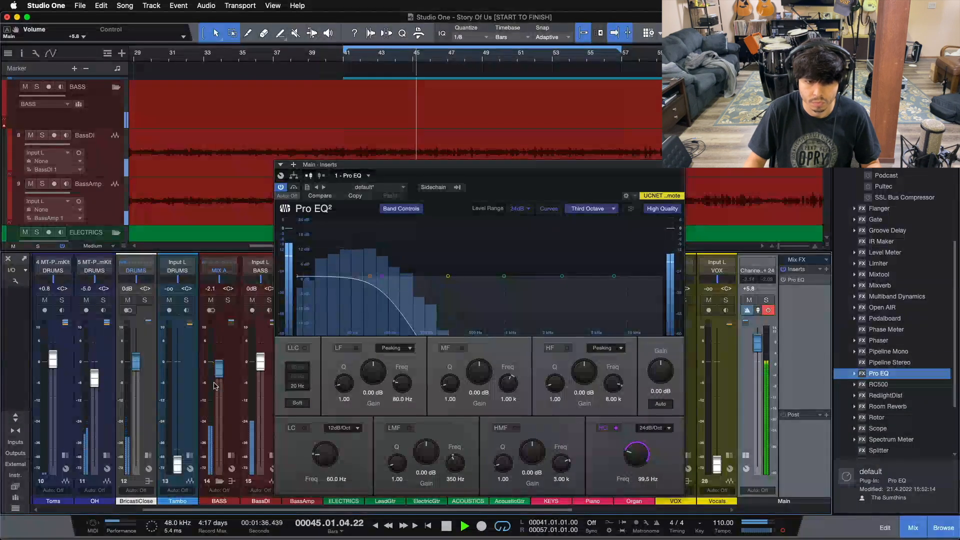
{"action": "scroll", "coordinate": [219, 375], "scroll_direction": "down", "scroll_amount": 1}
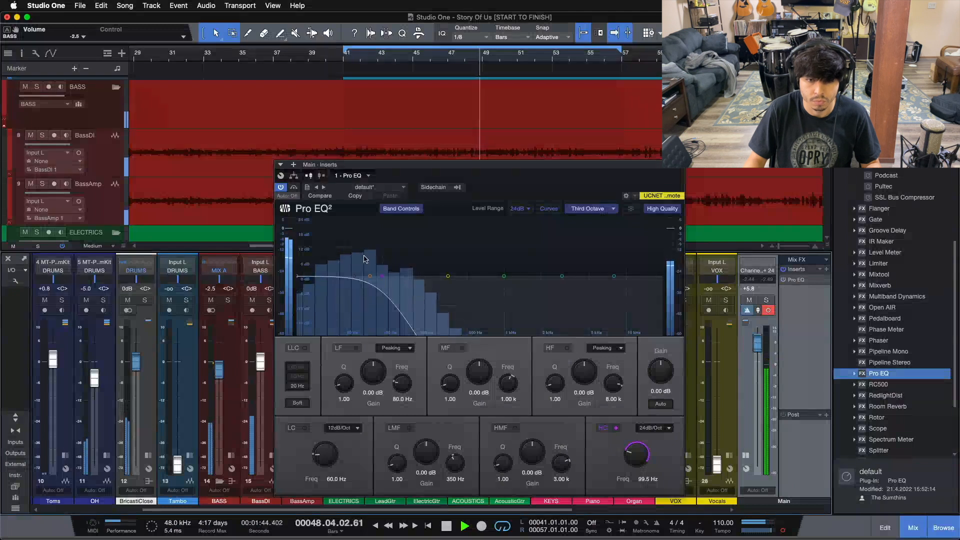
{"action": "left_click_drag", "start_coordinate": [382, 276], "coordinate": [345, 277]}
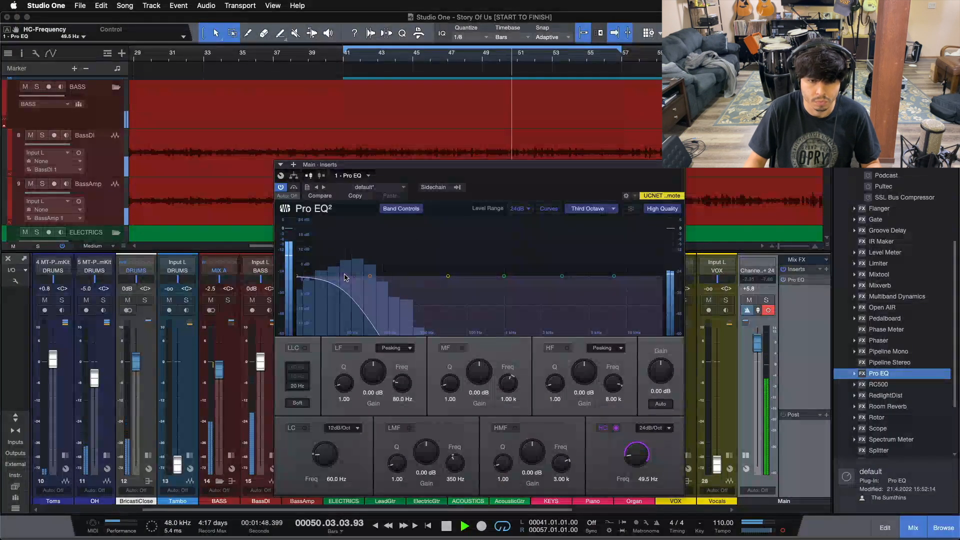
{"action": "left_click_drag", "start_coordinate": [385, 280], "coordinate": [382, 279]}
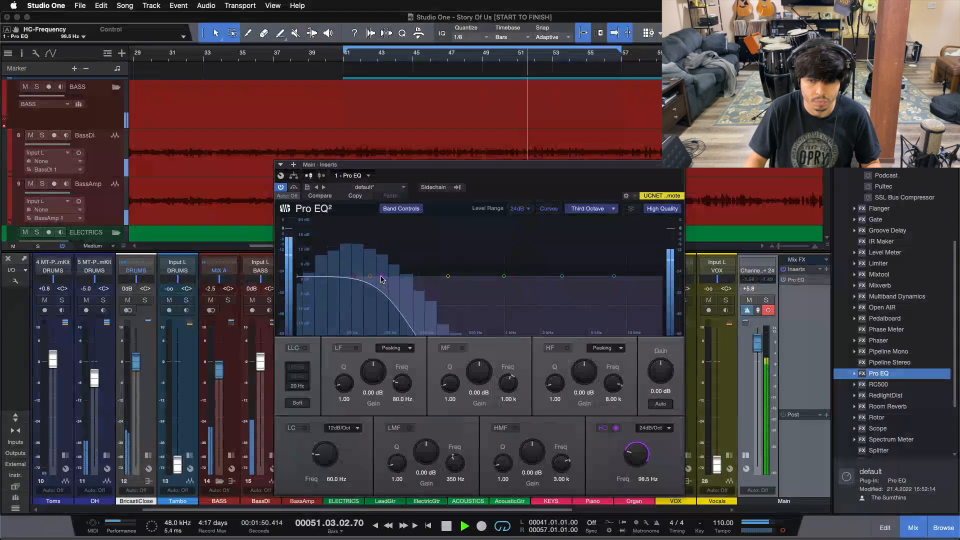
Bring the Main fader back down to -5.8 dB, bypass the Main Pro EQ, and stop playback
{"action": "left_click", "coordinate": [757, 347], "text": "alt"}
{"action": "scroll", "coordinate": [758, 347], "scroll_direction": "down", "scroll_amount": 3}
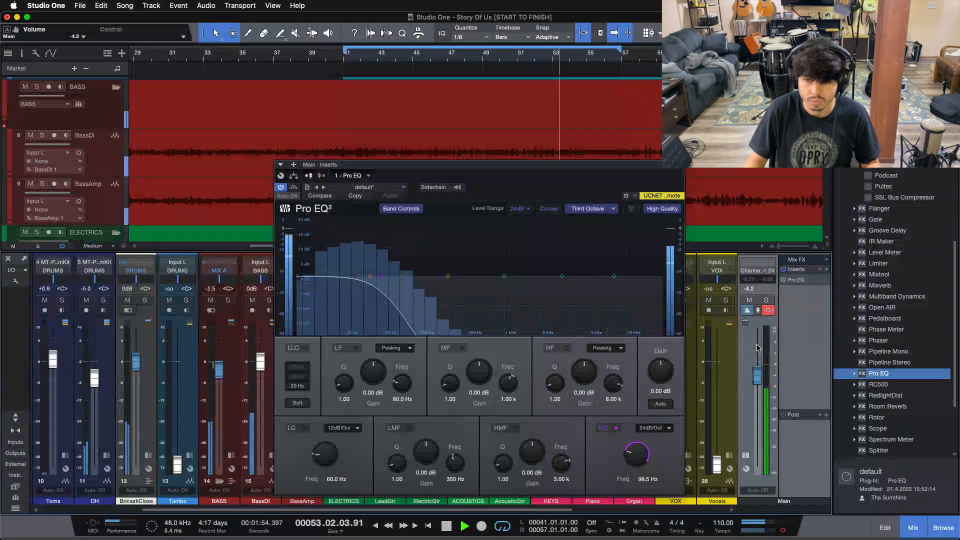
{"action": "left_click", "coordinate": [784, 280]}
{"action": "key", "text": "space"}
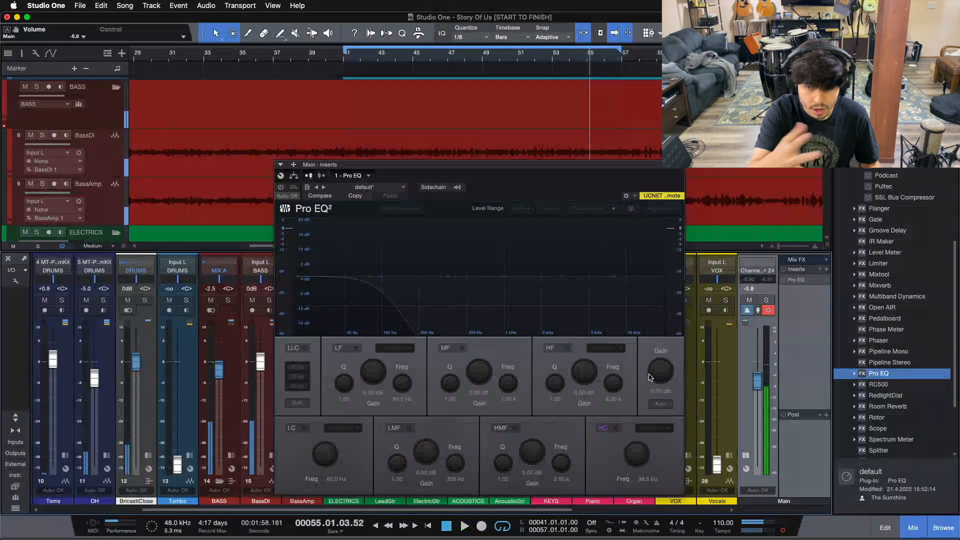
Disable the Pro EQ insert on the Main channel
{"action": "right_click", "coordinate": [799, 282]}
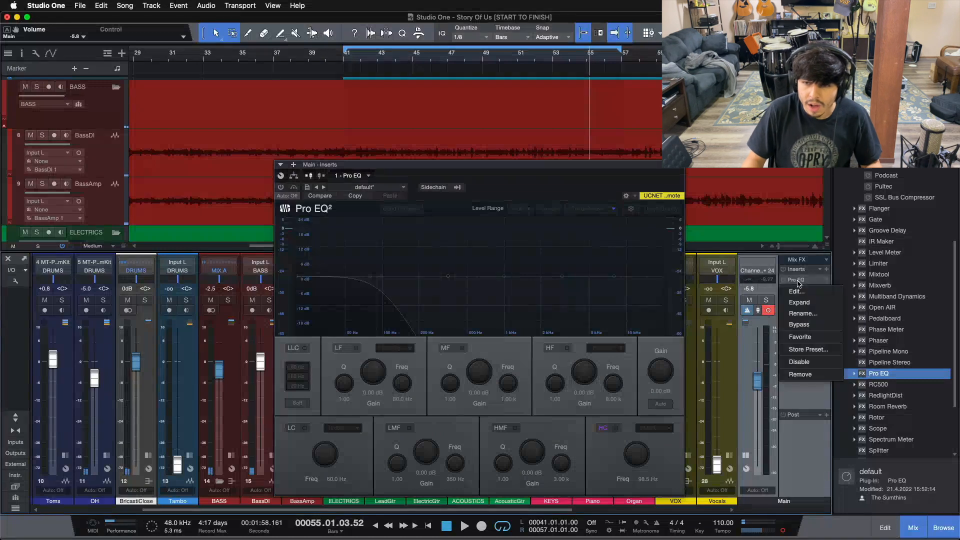
{"action": "left_click", "coordinate": [798, 362]}
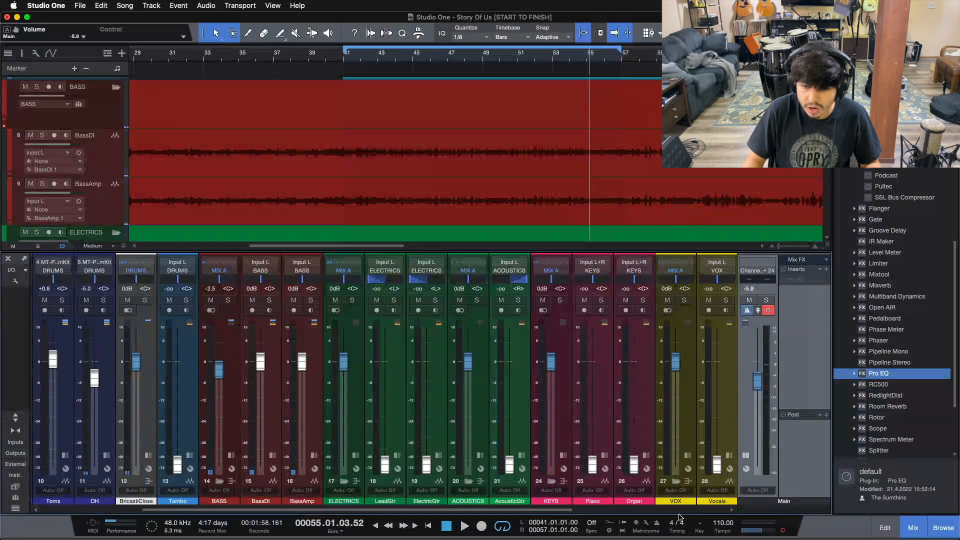
{"action": "left_click_drag", "start_coordinate": [572, 511], "coordinate": [472, 510]}
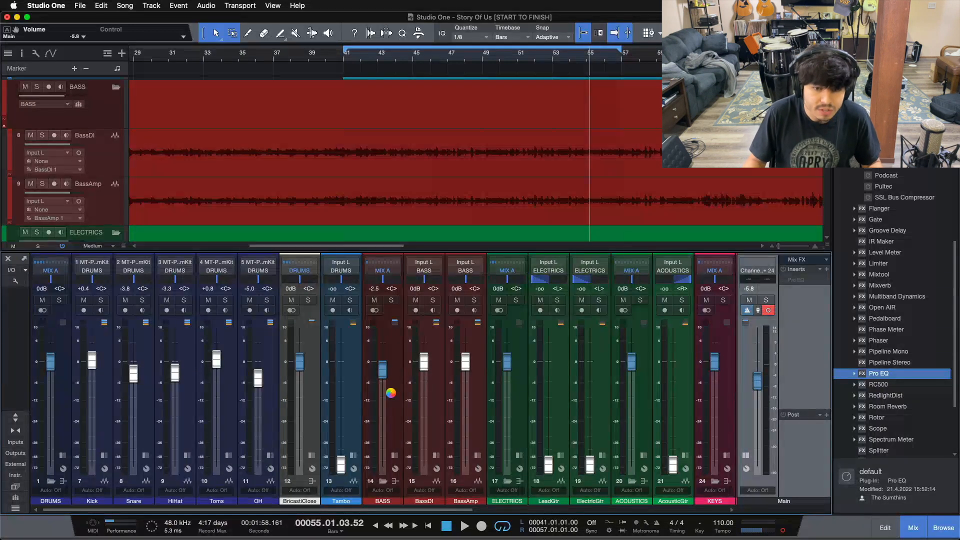
Play the drums and bass from bar 41 and collapse the Main channel's expanded insert section
{"action": "left_click", "coordinate": [391, 396]}
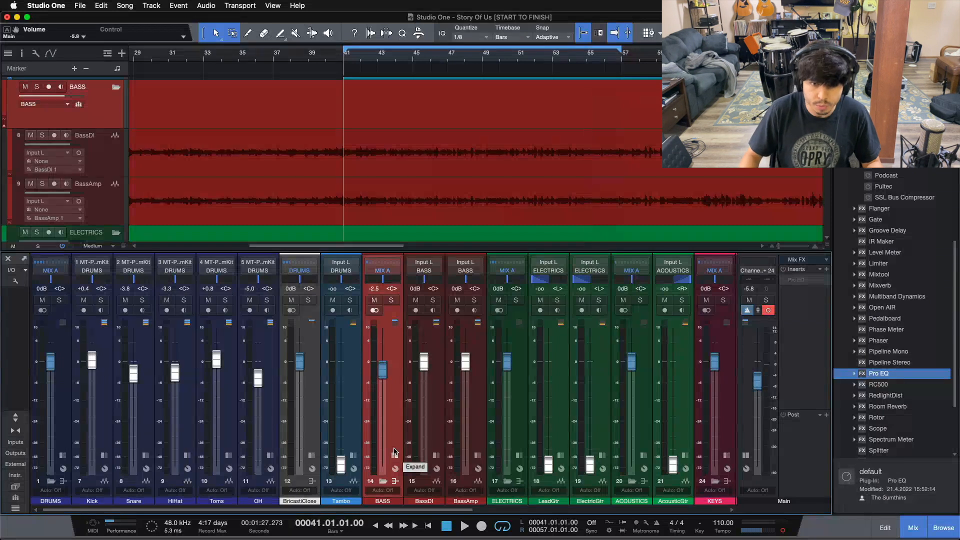
{"action": "key", "text": "space"}
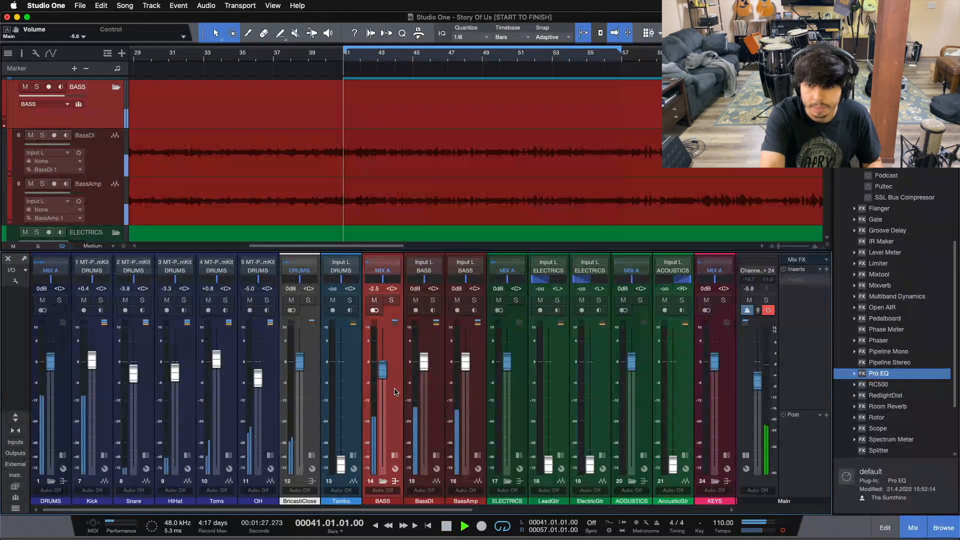
{"action": "left_click", "coordinate": [746, 456]}
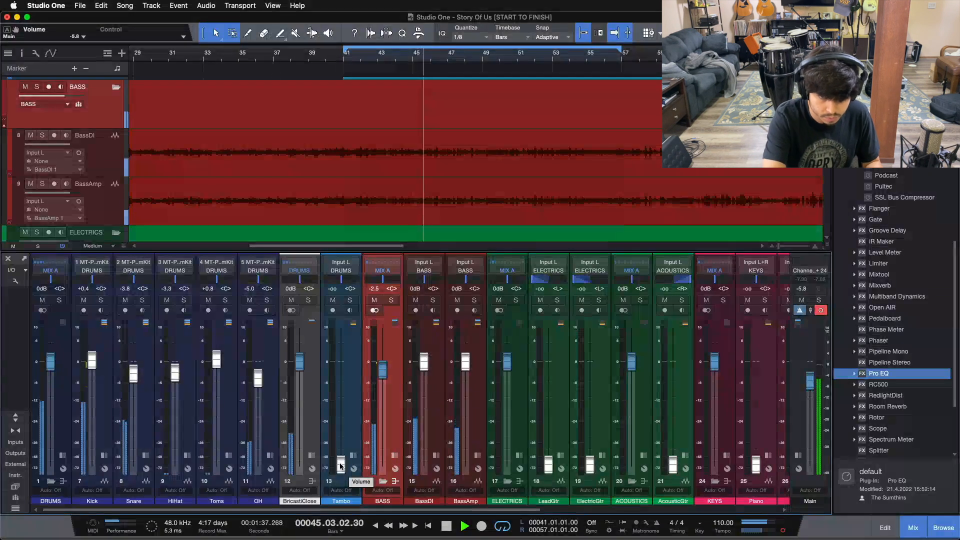
{"action": "key", "text": "space"}
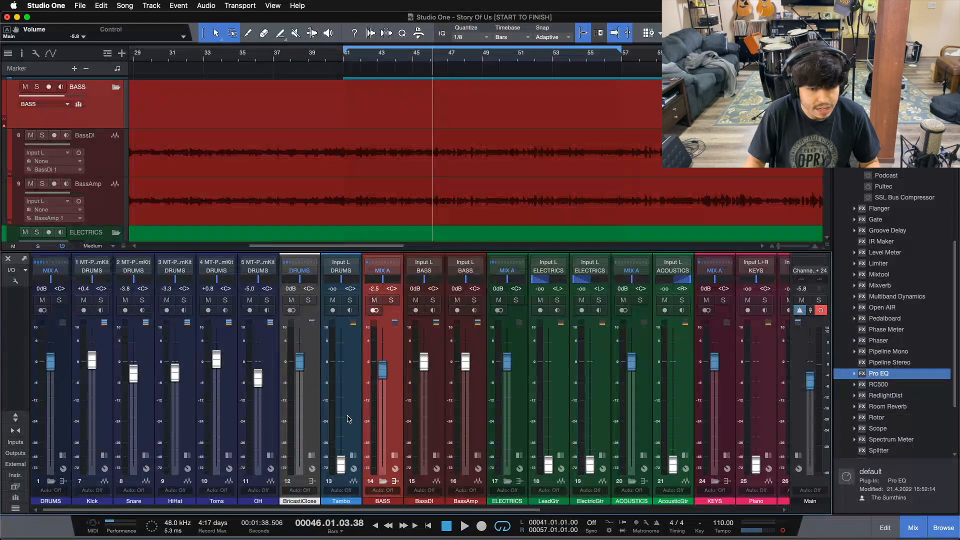
Bring the Tambo track into the playing mix by resetting its fader to 0 dB and lowering it to -13.3 dB
{"action": "left_click", "coordinate": [348, 419]}
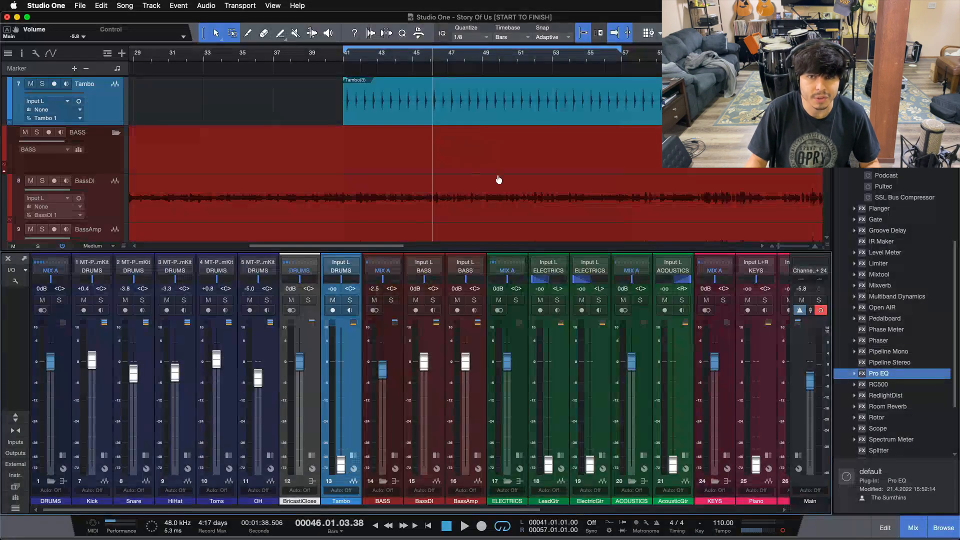
{"action": "scroll", "coordinate": [499, 179], "scroll_direction": "up", "scroll_amount": 1}
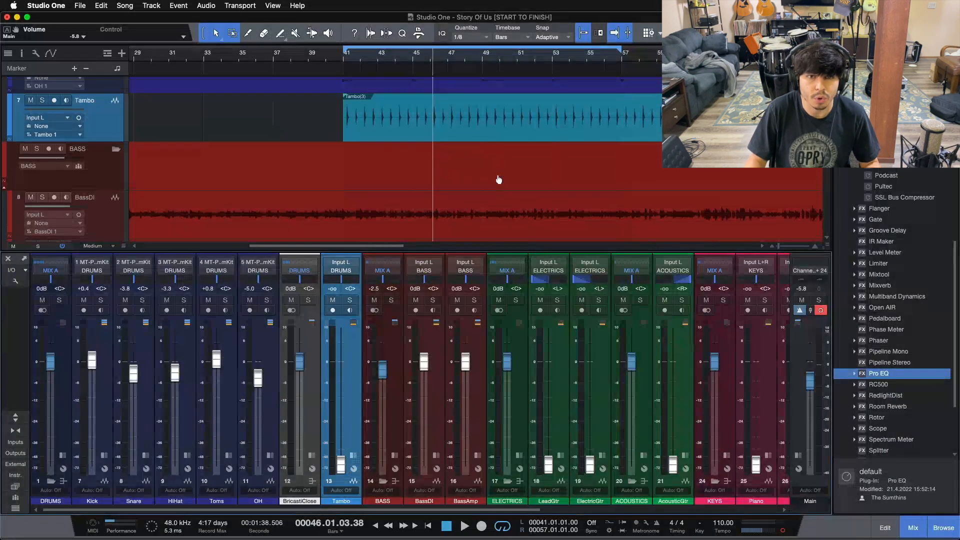
{"action": "left_click", "coordinate": [339, 461], "text": "alt"}
{"action": "key", "text": "space"}
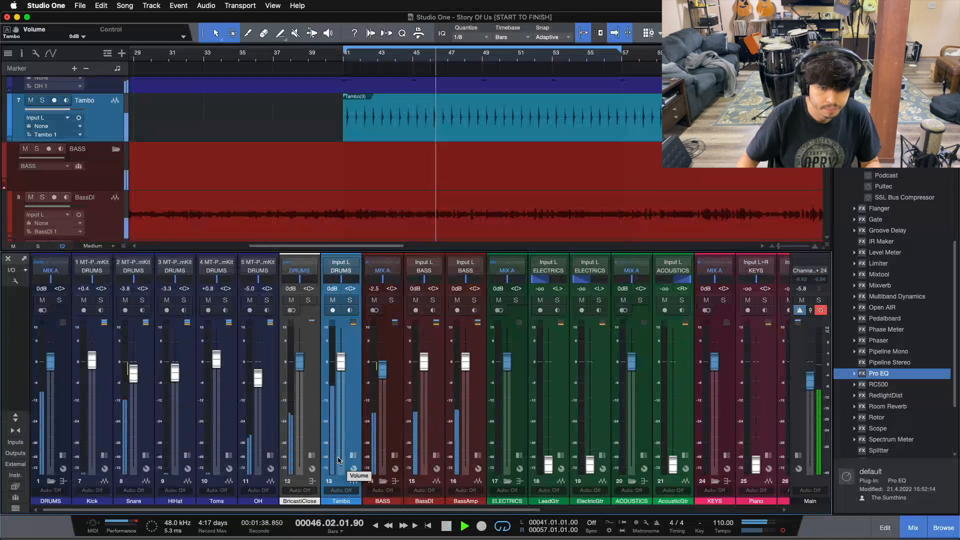
{"action": "left_click_drag", "start_coordinate": [341, 363], "coordinate": [340, 399]}
Insert a Fat Channel with the 1176 preset on the soloed Tambo track and place its equalizer before the compressor
{"action": "key", "text": "s"}
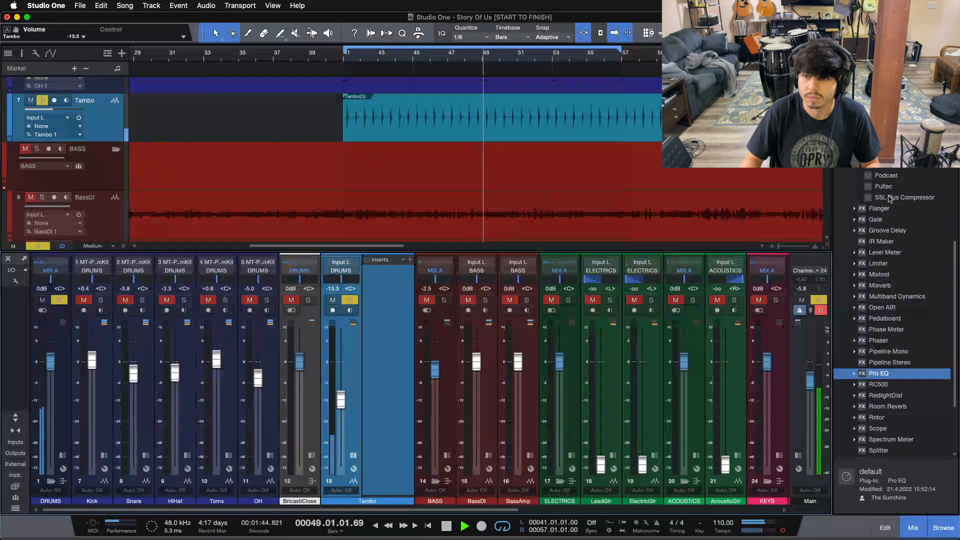
{"action": "left_click_drag", "start_coordinate": [881, 142], "coordinate": [389, 285]}
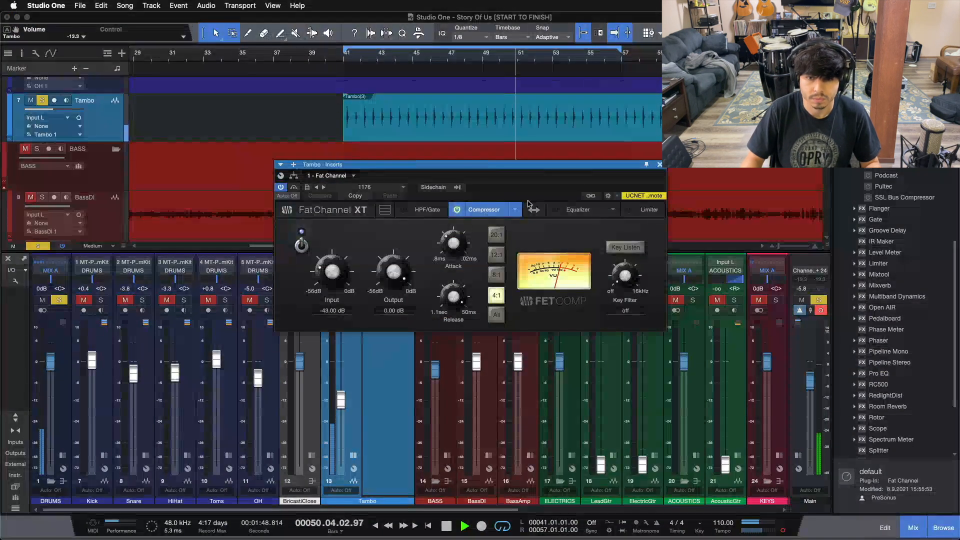
{"action": "left_click", "coordinate": [513, 210]}
{"action": "left_click", "coordinate": [558, 242]}
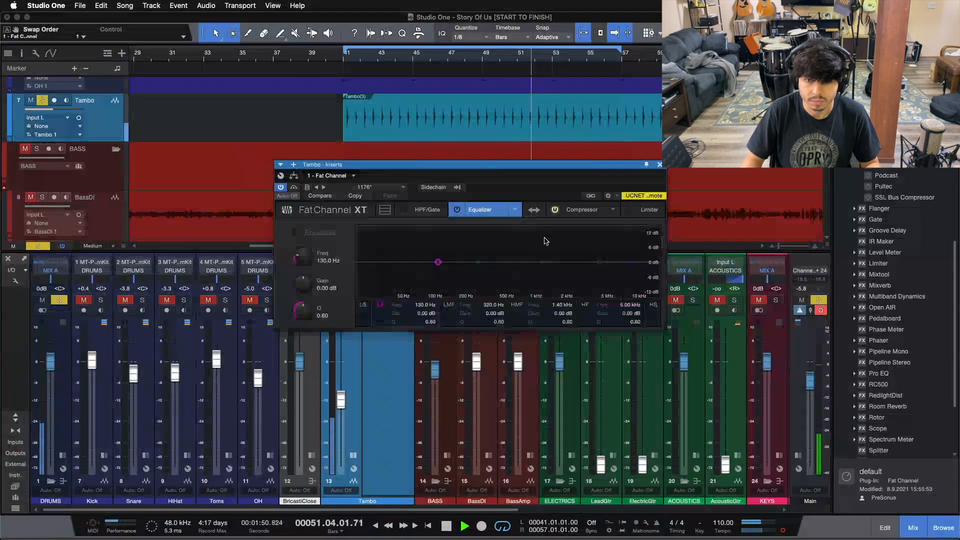
Switch the Fat Channel equalizer to the Vintage EQ and cut its LF band at 220 Hz to -16 dB
{"action": "left_click_drag", "start_coordinate": [489, 200], "coordinate": [530, 276]}
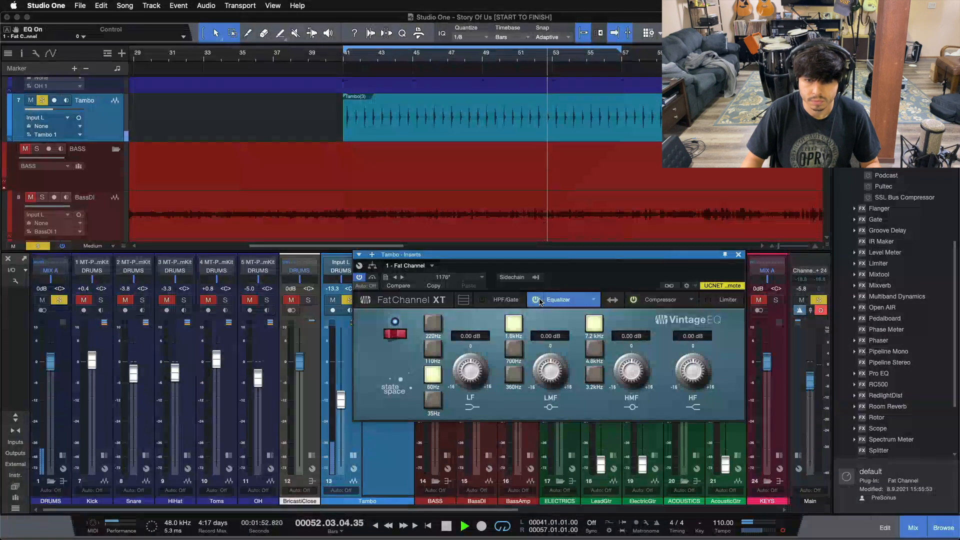
{"action": "left_click_drag", "start_coordinate": [560, 240], "coordinate": [674, 286]}
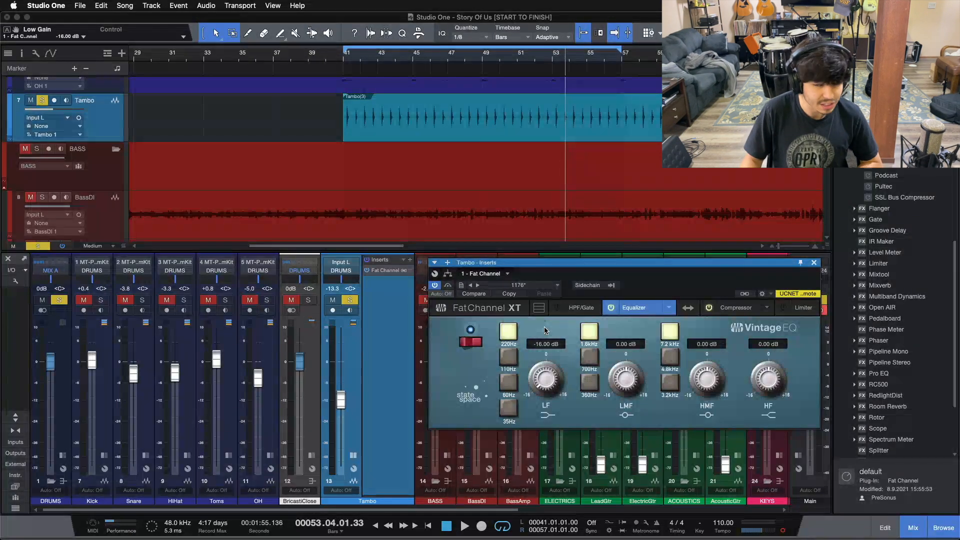
Boost the Vintage EQ's HMF band at 3.2 kHz to 2.88 dB and raise the Tambo fader to -6.8 dB
{"action": "left_click", "coordinate": [669, 383]}
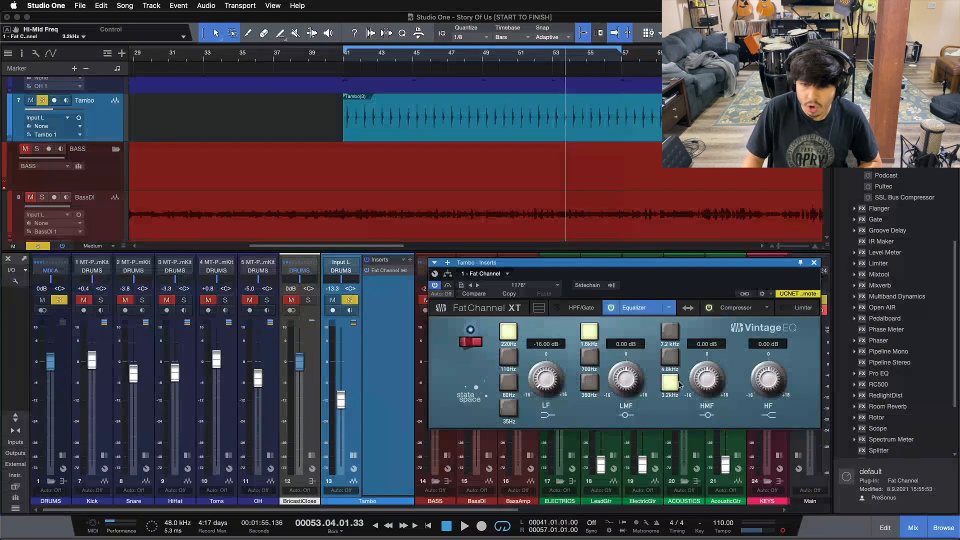
{"action": "left_click_drag", "start_coordinate": [707, 360], "coordinate": [705, 365]}
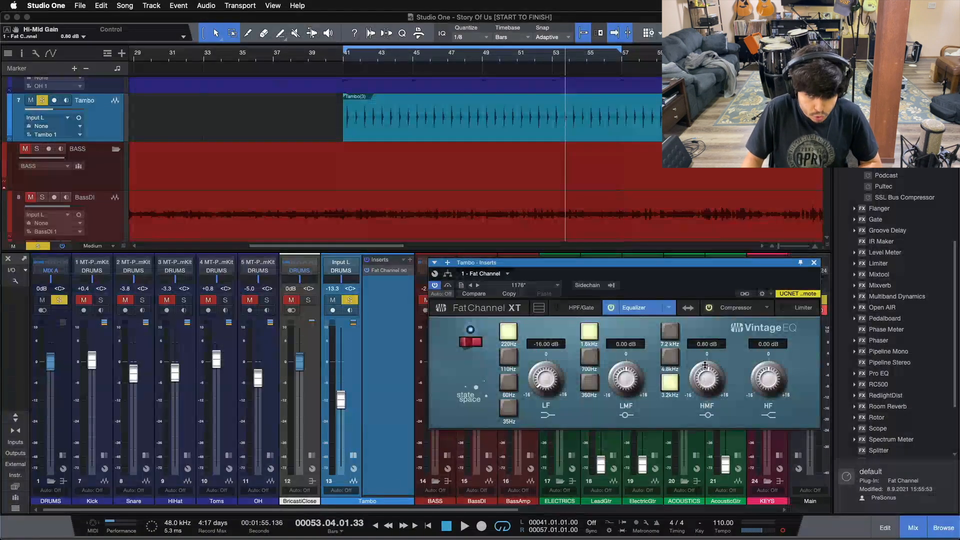
{"action": "double_click", "coordinate": [708, 374]}
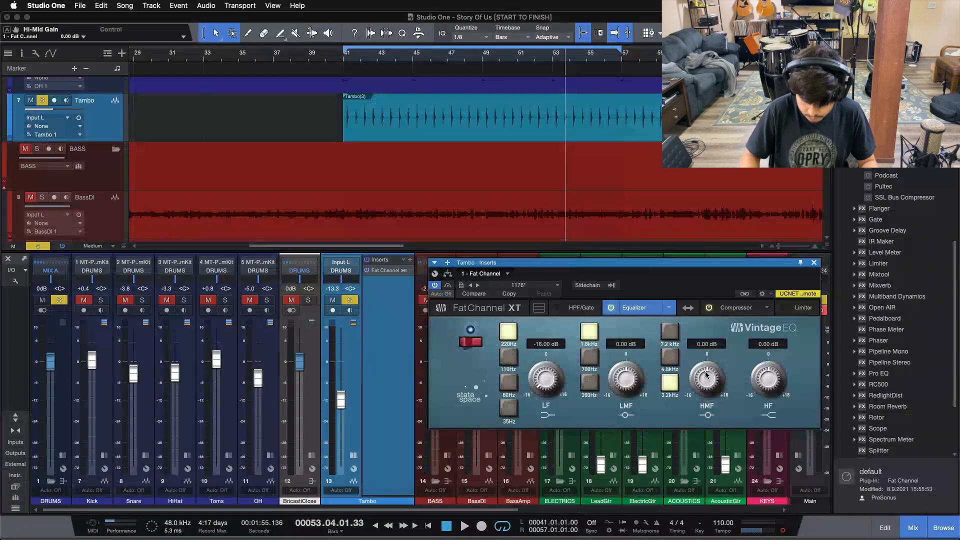
{"action": "key", "text": "space"}
{"action": "scroll", "coordinate": [705, 374], "scroll_direction": "up", "scroll_amount": 2}
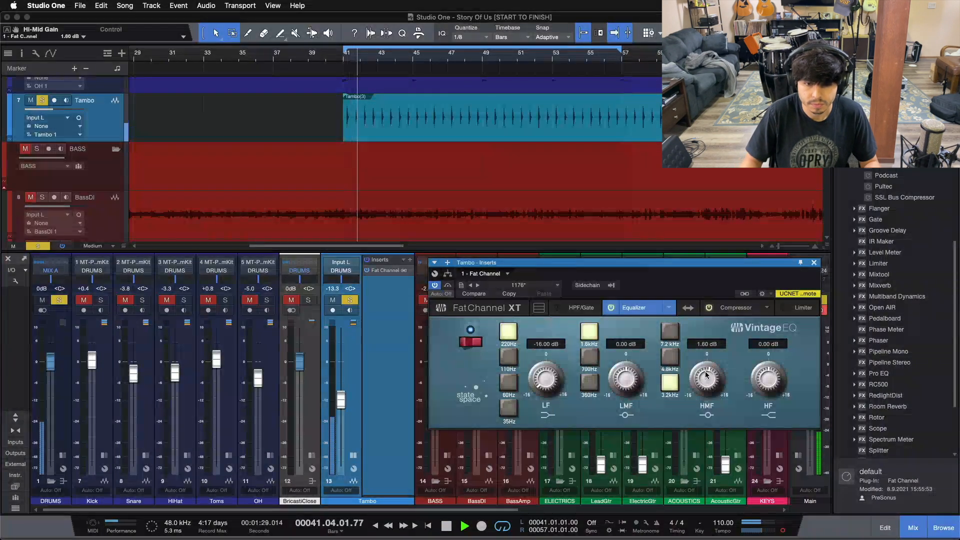
{"action": "left_click_drag", "start_coordinate": [341, 399], "coordinate": [341, 383]}
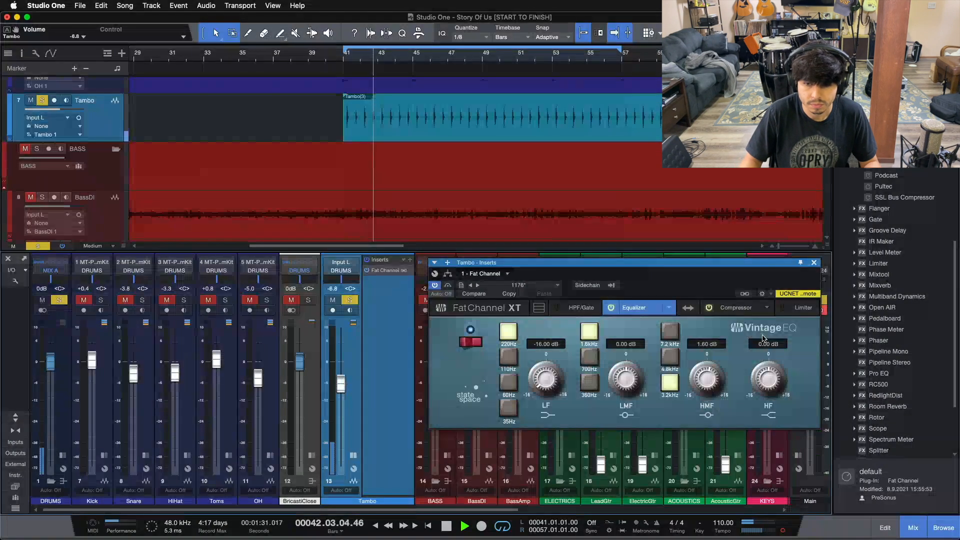
{"action": "scroll", "coordinate": [694, 382], "scroll_direction": "up", "scroll_amount": 1}
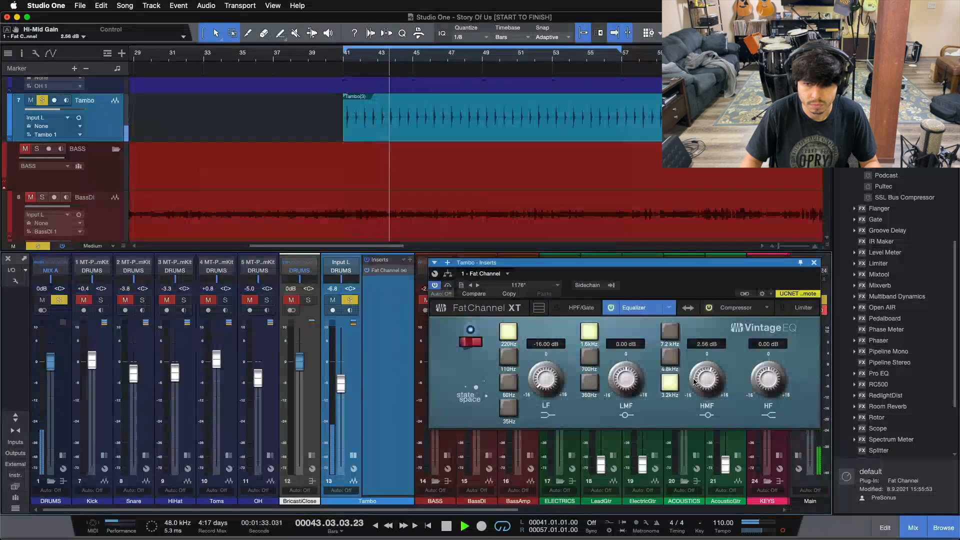
{"action": "scroll", "coordinate": [694, 379], "scroll_direction": "up", "scroll_amount": 1}
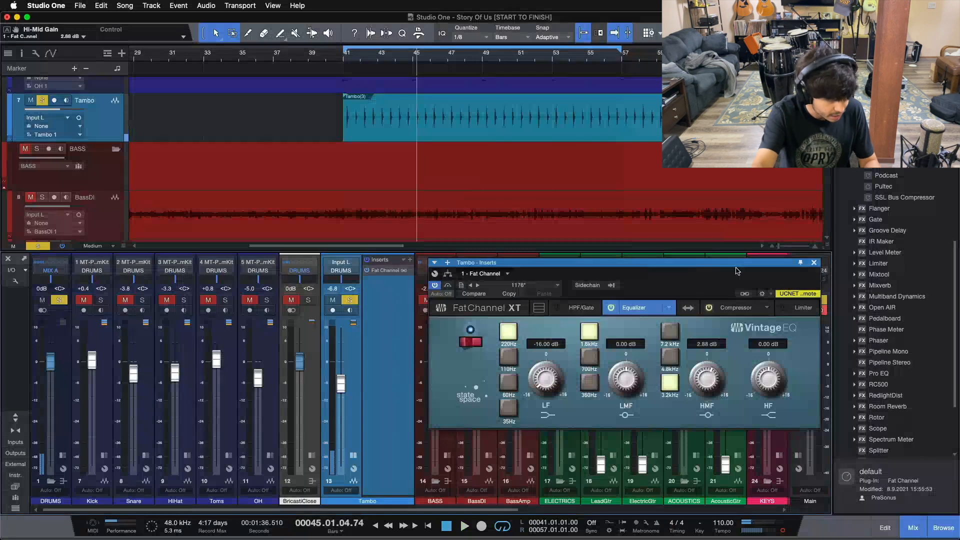
Set the Tambo Fat Channel compressor's output to -23.24 dB and its input to -31.36 dB
{"action": "left_click", "coordinate": [727, 296]}
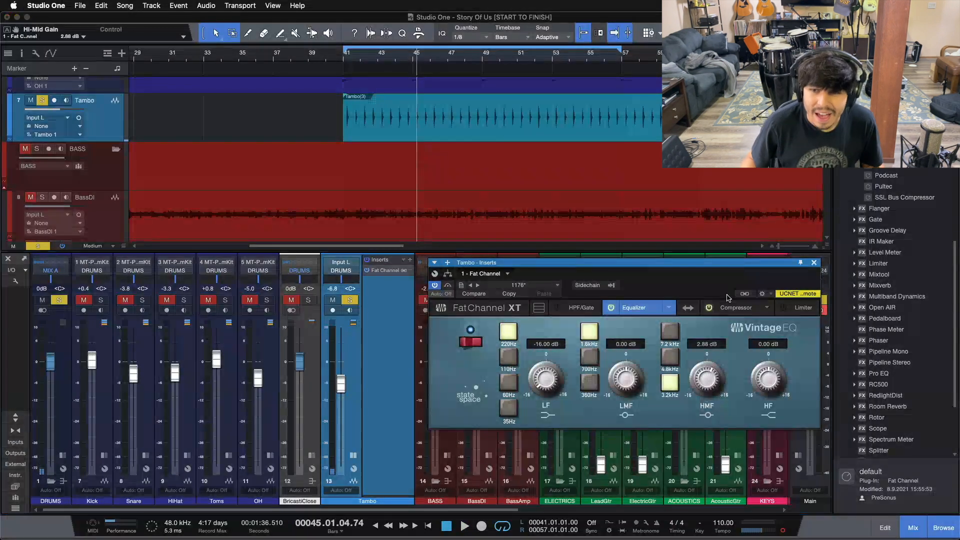
{"action": "left_click", "coordinate": [732, 307]}
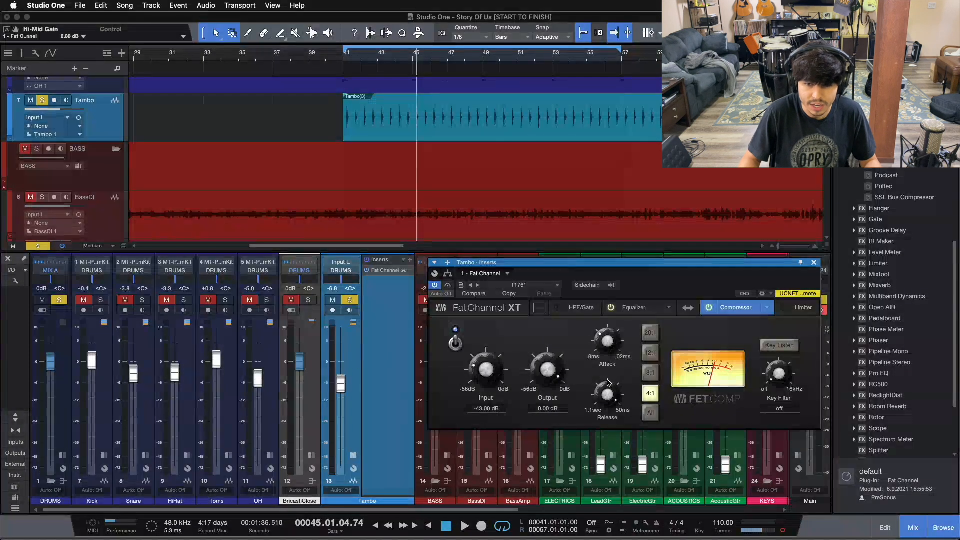
{"action": "left_click_drag", "start_coordinate": [548, 368], "coordinate": [493, 358]}
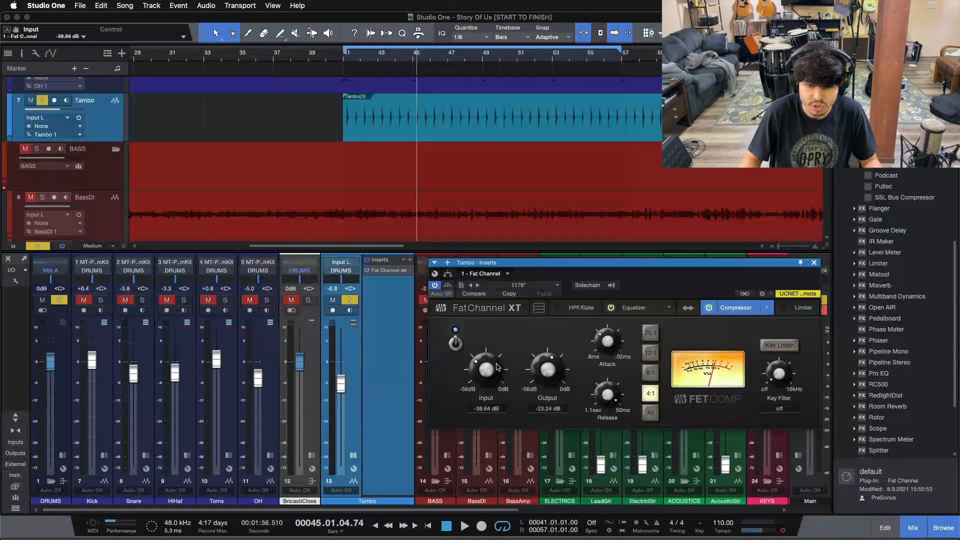
{"action": "scroll", "coordinate": [497, 367], "scroll_direction": "up", "scroll_amount": 2}
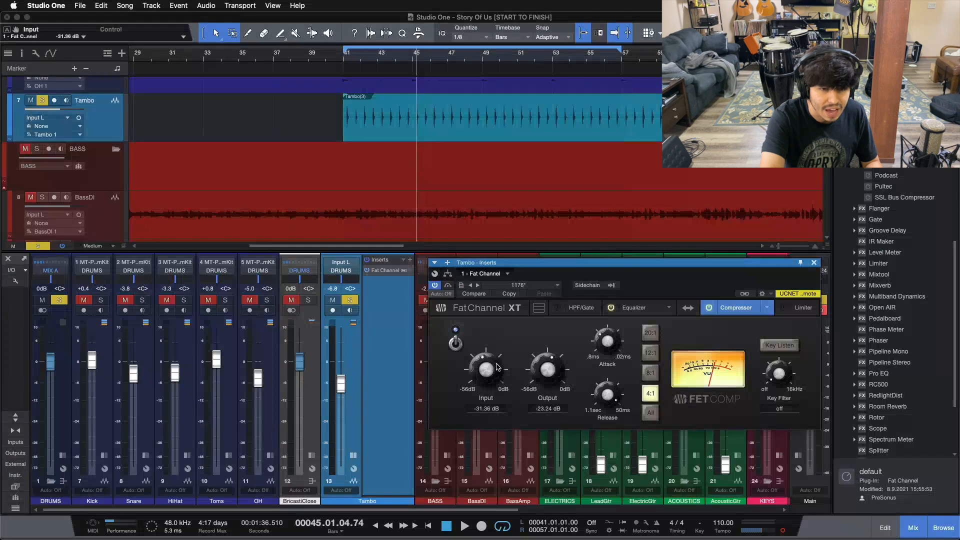
With the soloed Tambo playing, fine-tune the compressor's input to -26.32 dB and its output to -16.80 dB
{"action": "key", "text": "space"}
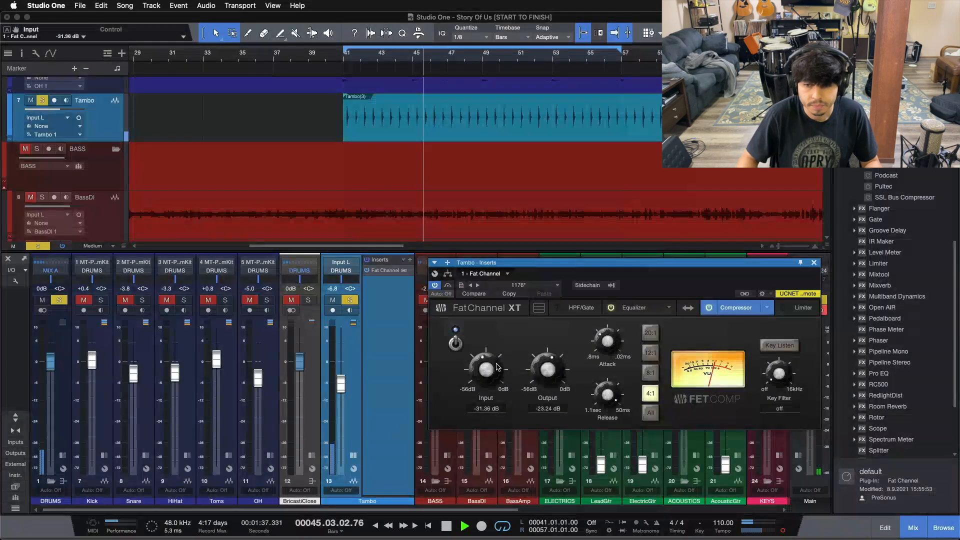
{"action": "scroll", "coordinate": [483, 364], "scroll_direction": "up", "scroll_amount": 6}
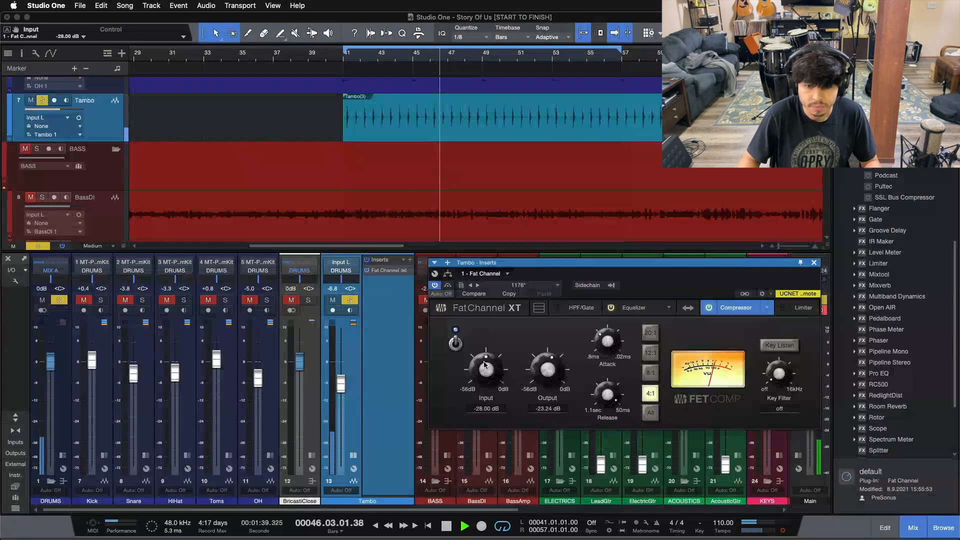
{"action": "scroll", "coordinate": [558, 365], "scroll_direction": "up", "scroll_amount": 10}
{"action": "scroll", "coordinate": [558, 365], "scroll_direction": "up", "scroll_amount": 3}
{"action": "scroll", "coordinate": [487, 369], "scroll_direction": "up", "scroll_amount": 1}
{"action": "scroll", "coordinate": [547, 370], "scroll_direction": "down", "scroll_amount": 1}
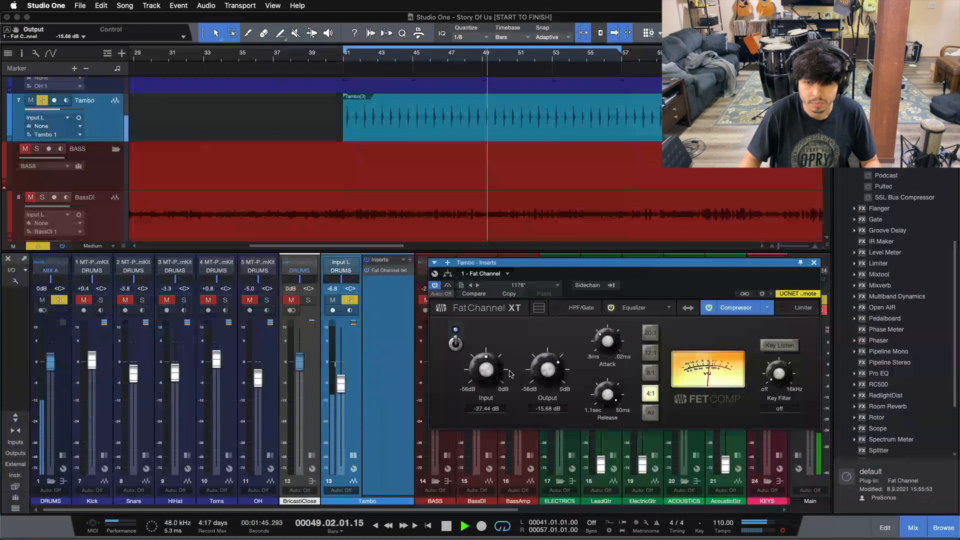
{"action": "scroll", "coordinate": [490, 369], "scroll_direction": "up", "scroll_amount": 1}
{"action": "scroll", "coordinate": [547, 369], "scroll_direction": "down", "scroll_amount": 1}
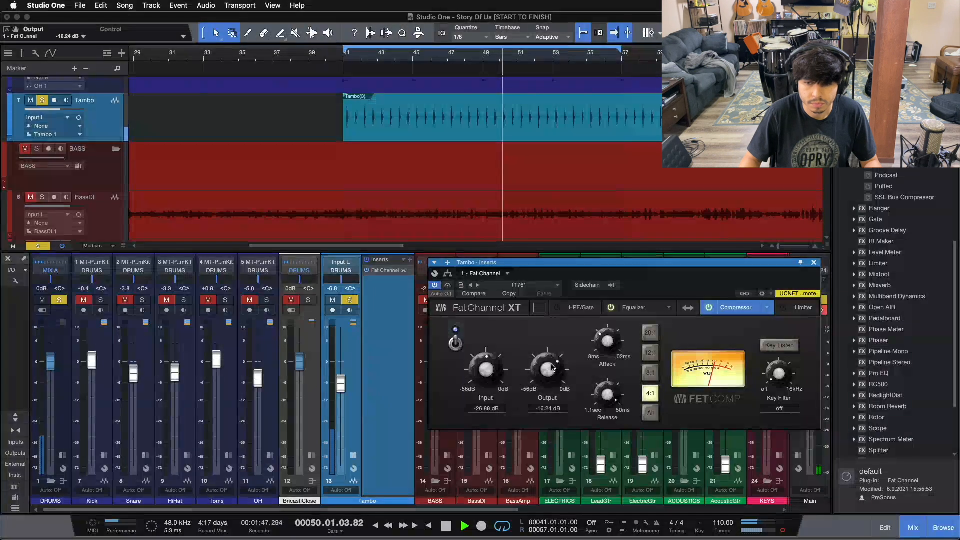
{"action": "scroll", "coordinate": [484, 370], "scroll_direction": "up", "scroll_amount": 1}
{"action": "scroll", "coordinate": [550, 371], "scroll_direction": "down", "scroll_amount": 1}
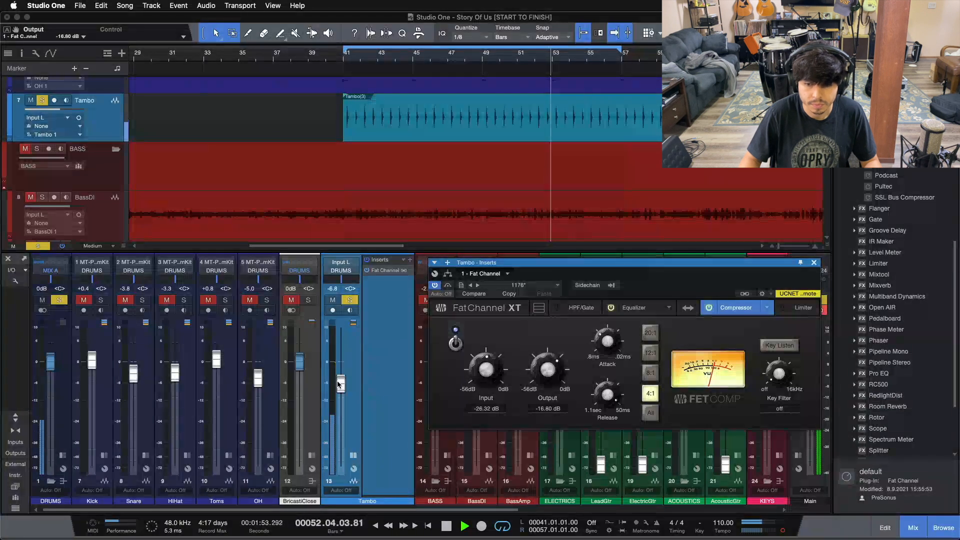
Lower the Tambo fader to -9.5 dB and stop playback
{"action": "scroll", "coordinate": [338, 384], "scroll_direction": "down", "scroll_amount": 1}
{"action": "key", "text": "space"}
{"action": "scroll", "coordinate": [339, 387], "scroll_direction": "down", "scroll_amount": 1}
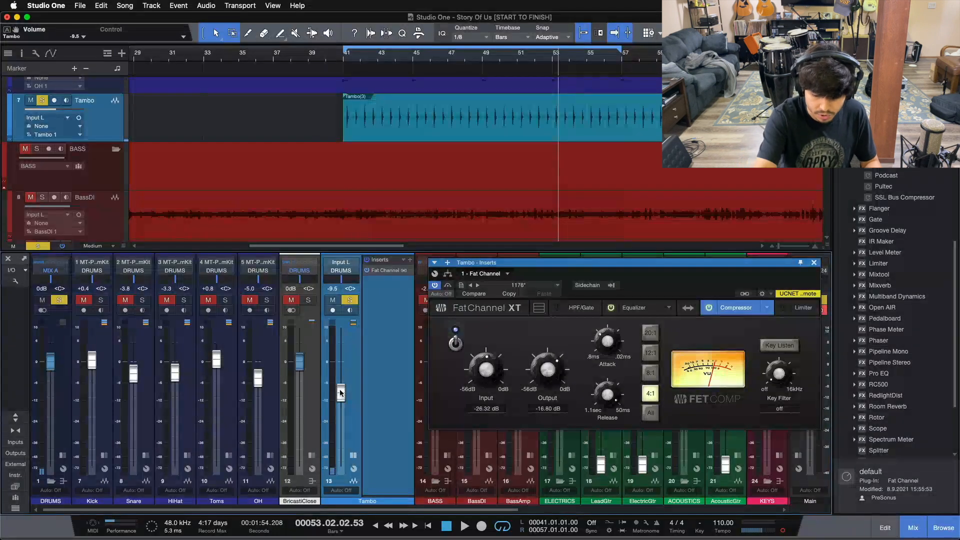
Unsolo Tambo and lower its fader to -11.7 dB while the full mix plays
{"action": "key", "text": "s"}
{"action": "key", "text": "space"}
{"action": "scroll", "coordinate": [340, 393], "scroll_direction": "up", "scroll_amount": 1}
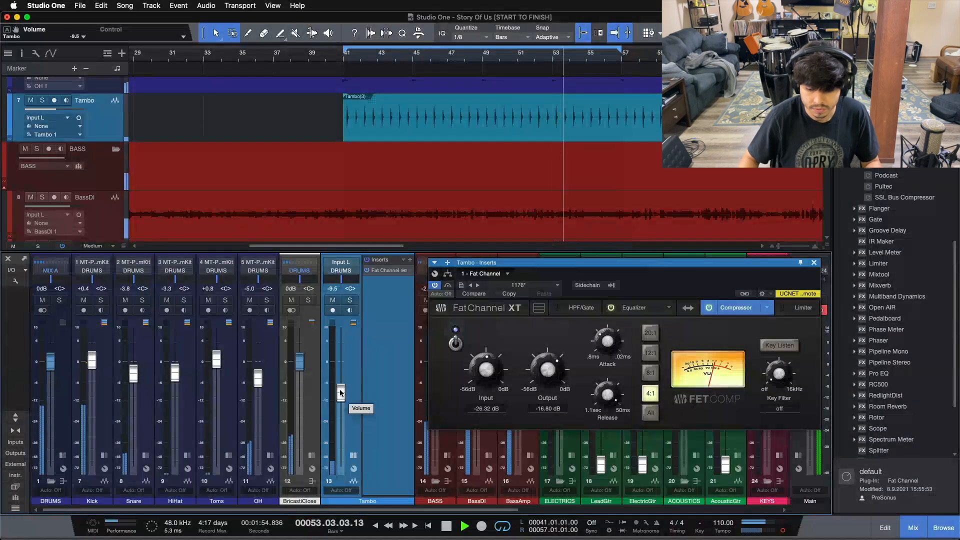
{"action": "scroll", "coordinate": [340, 392], "scroll_direction": "down", "scroll_amount": 3}
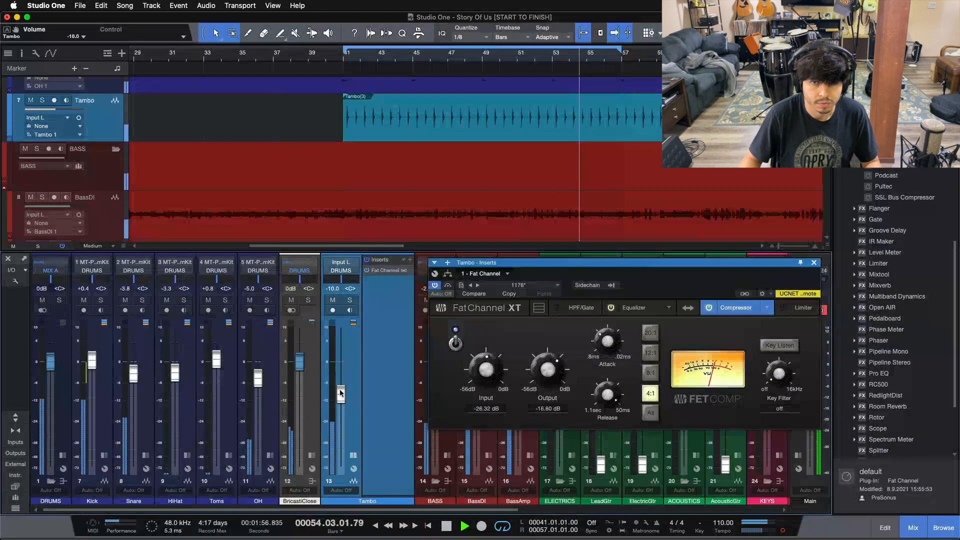
{"action": "scroll", "coordinate": [340, 393], "scroll_direction": "down", "scroll_amount": 2}
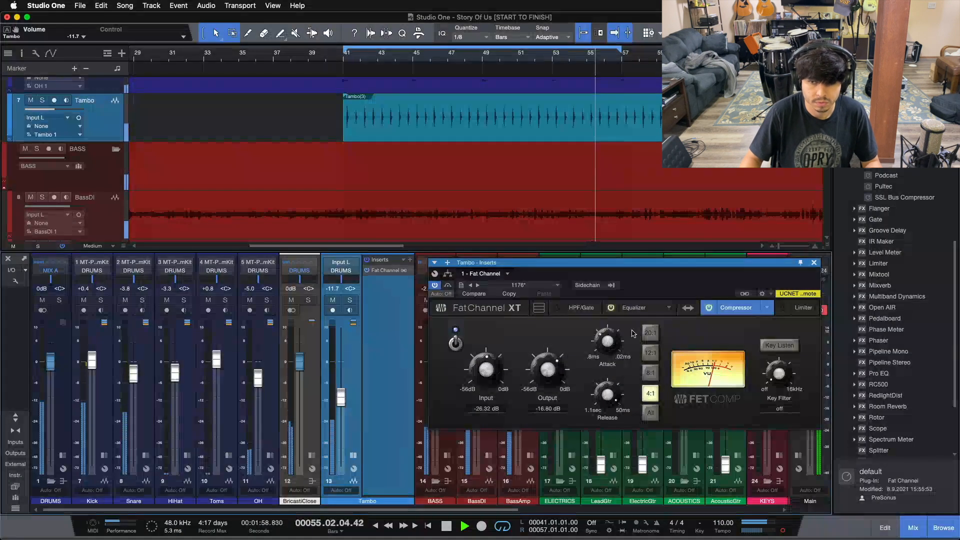
Close the Tambo Fat Channel, lower the Tambo fader to -13.3 dB against the full mix, and stop playback
{"action": "left_click", "coordinate": [813, 263]}
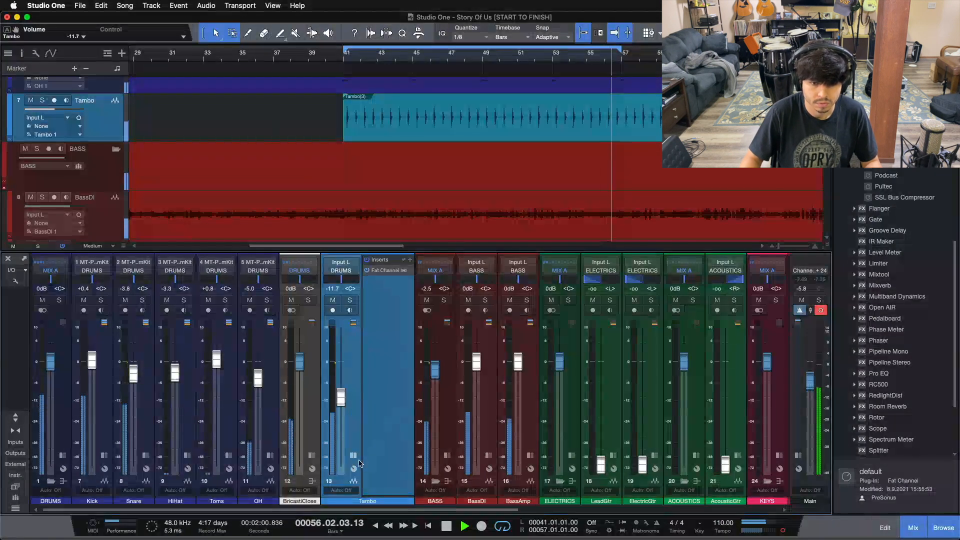
{"action": "scroll", "coordinate": [340, 404], "scroll_direction": "down", "scroll_amount": 1}
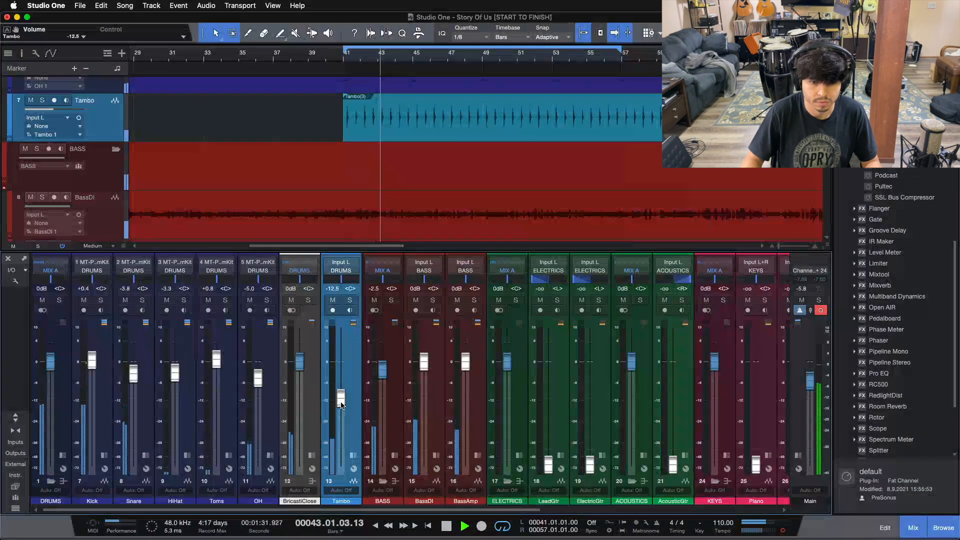
{"action": "scroll", "coordinate": [341, 404], "scroll_direction": "down", "scroll_amount": 1}
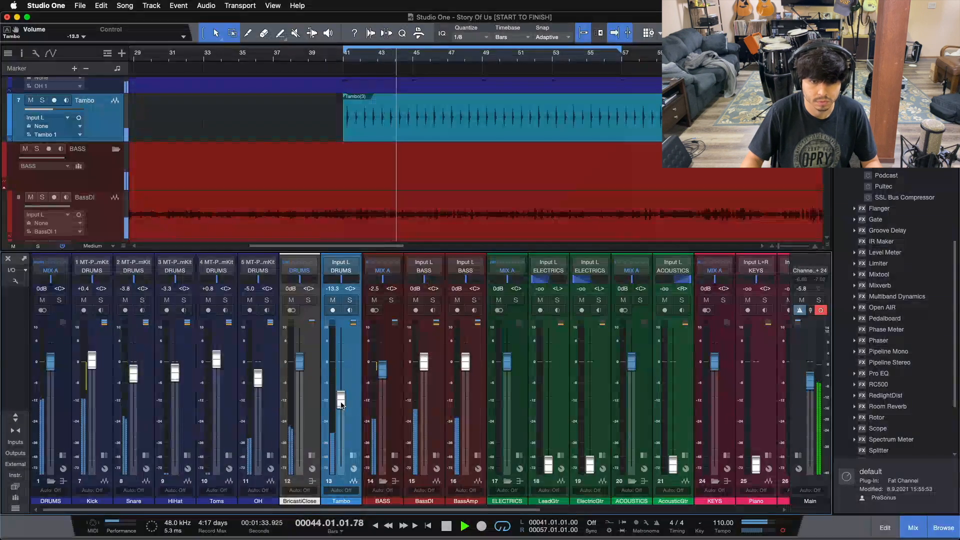
{"action": "scroll", "coordinate": [340, 404], "scroll_direction": "down", "scroll_amount": 1}
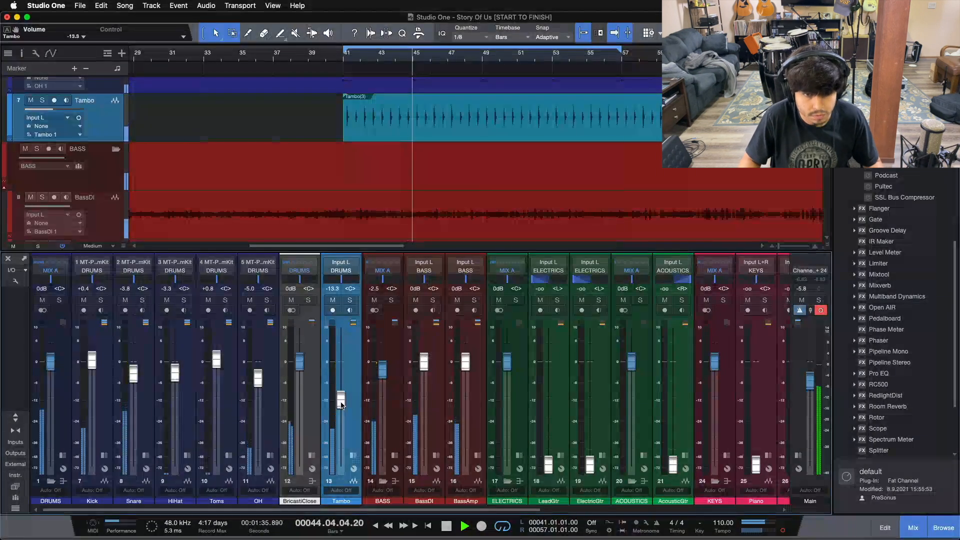
{"action": "scroll", "coordinate": [340, 404], "scroll_direction": "up", "scroll_amount": 1}
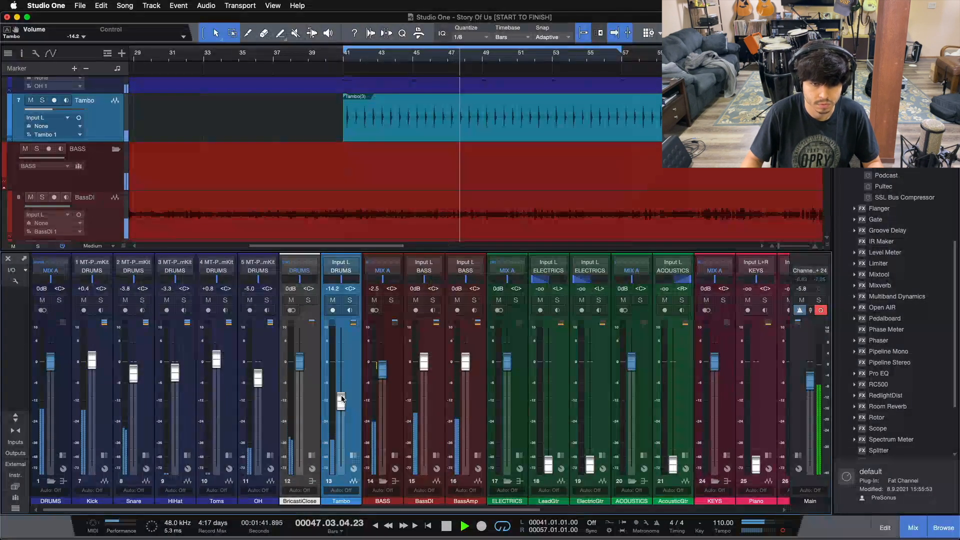
{"action": "scroll", "coordinate": [341, 398], "scroll_direction": "up", "scroll_amount": 1}
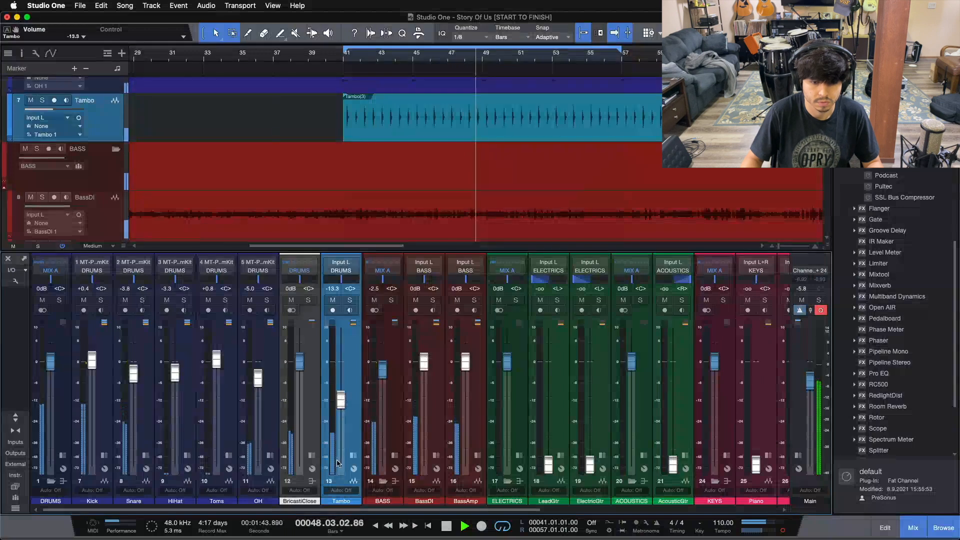
{"action": "scroll", "coordinate": [721, 458], "scroll_direction": "right", "scroll_amount": 8}
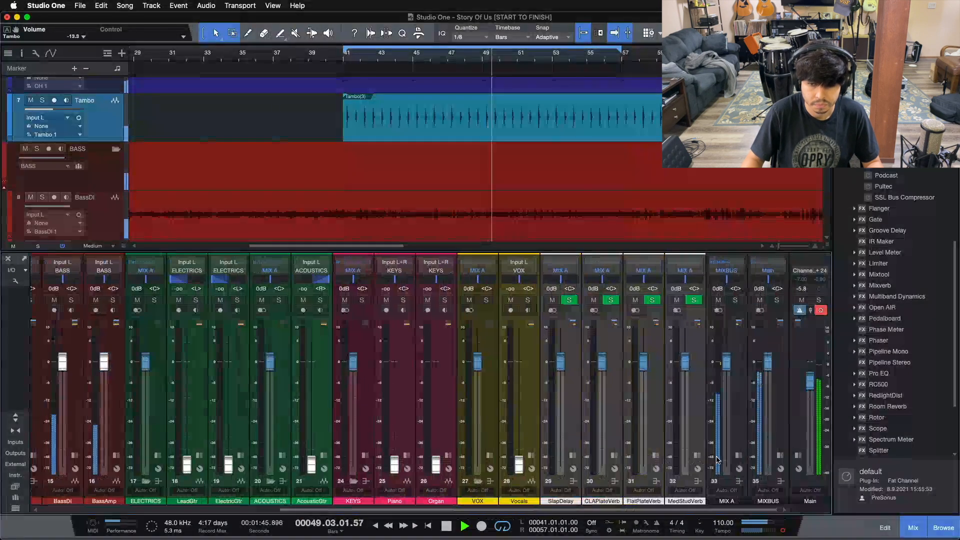
{"action": "scroll", "coordinate": [167, 505], "scroll_direction": "left", "scroll_amount": 8}
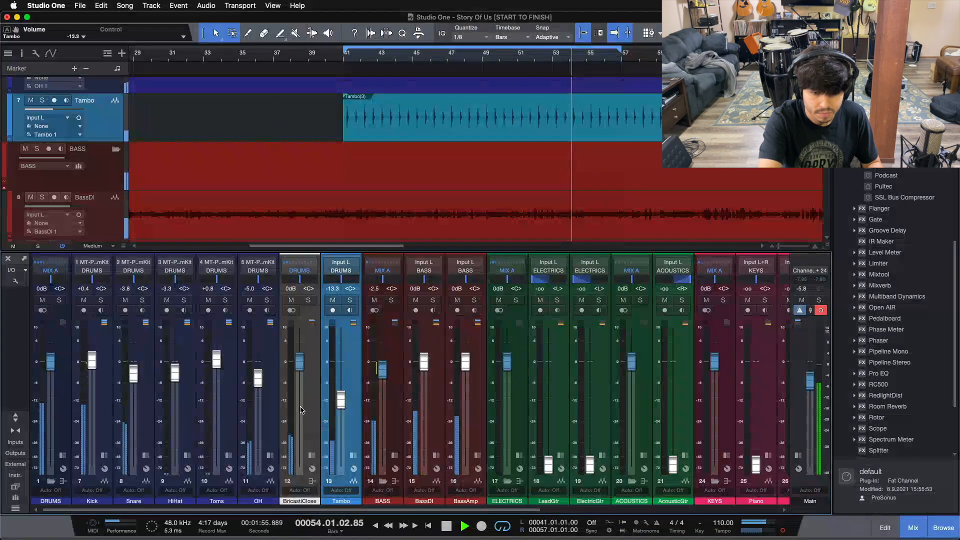
{"action": "key", "text": "space"}
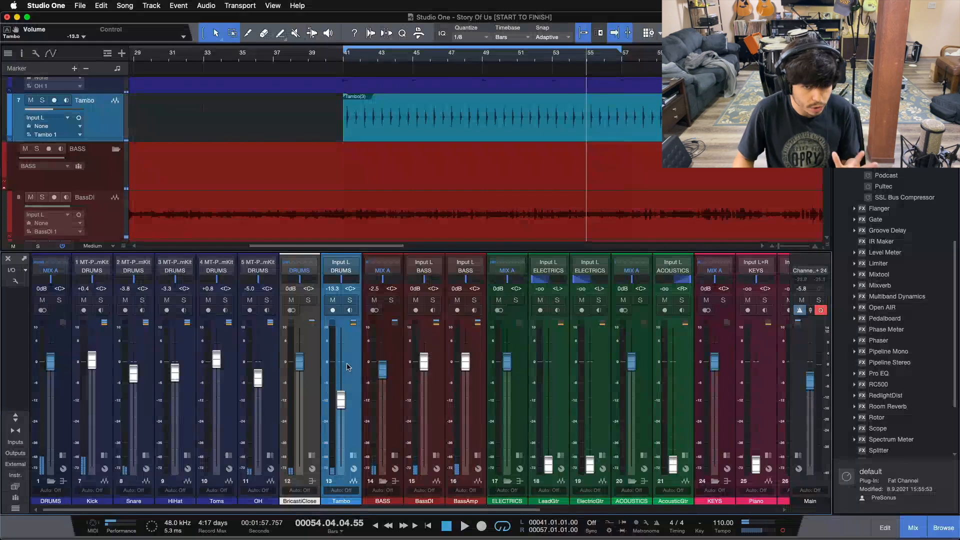
Expand the BASS bus inserts and review the settings of its Pro EQ, Fat Channel compressor and Pro EQ 2
{"action": "left_click", "coordinate": [392, 402]}
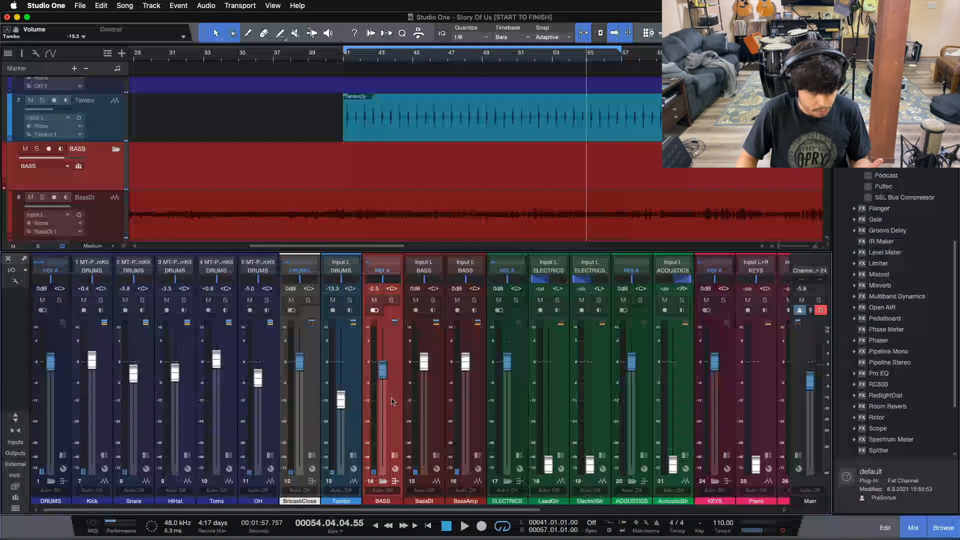
{"action": "left_click", "coordinate": [394, 456]}
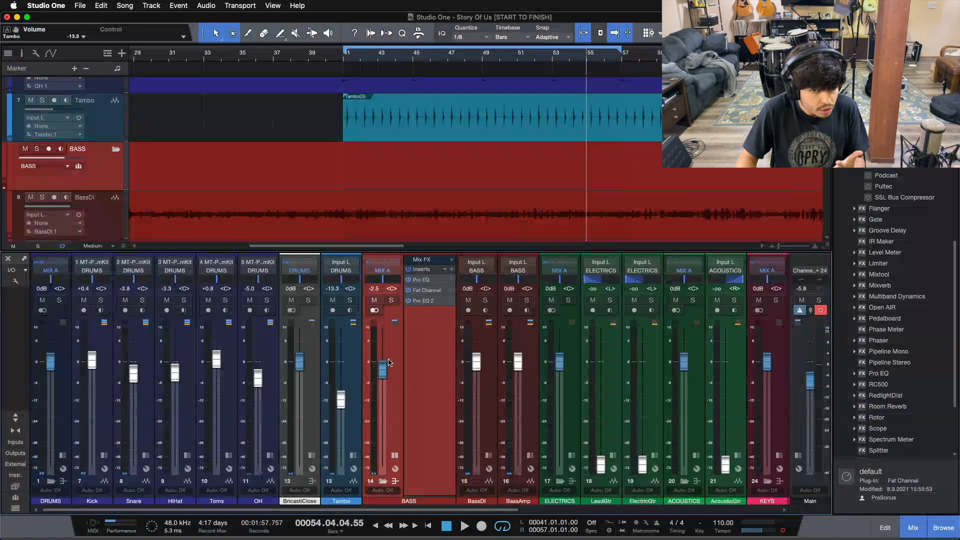
{"action": "left_click", "coordinate": [424, 280]}
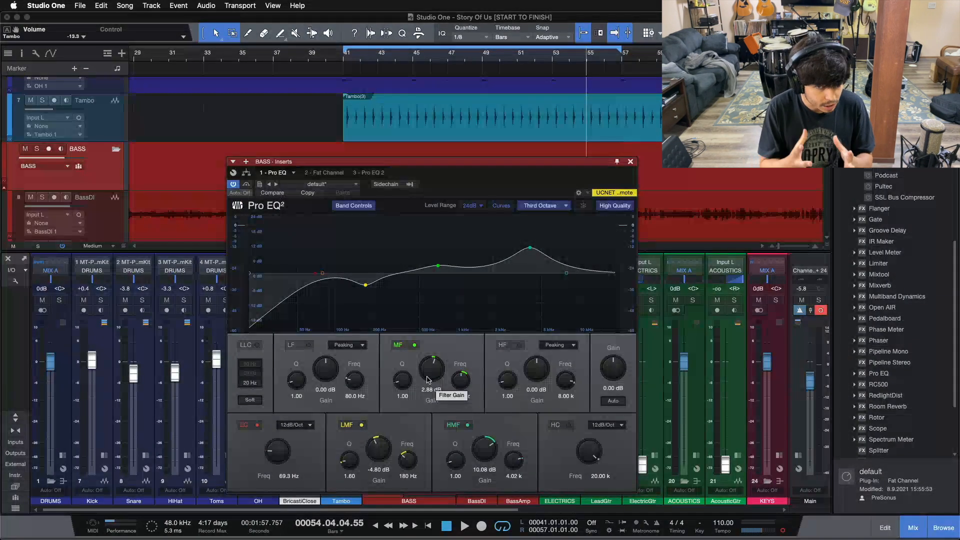
{"action": "left_click", "coordinate": [332, 170]}
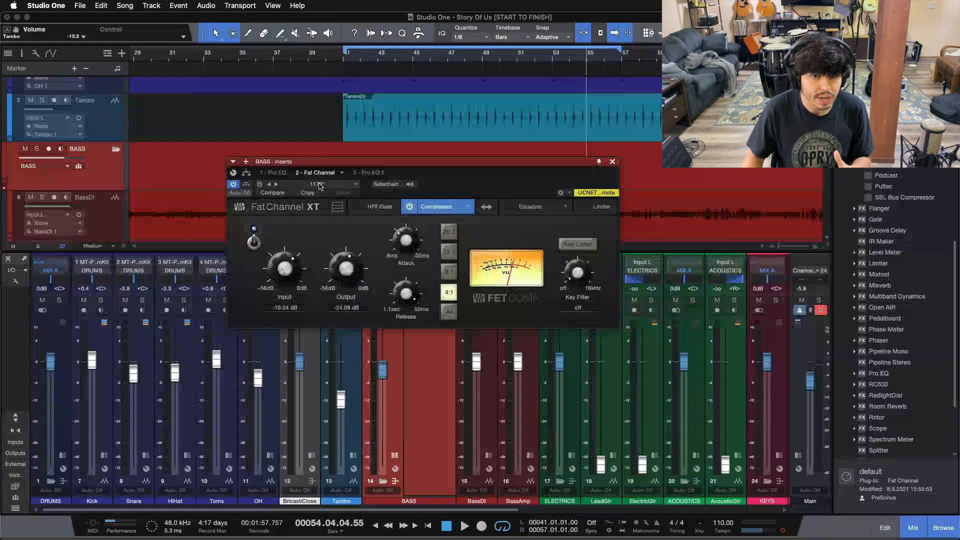
{"action": "left_click", "coordinate": [284, 172]}
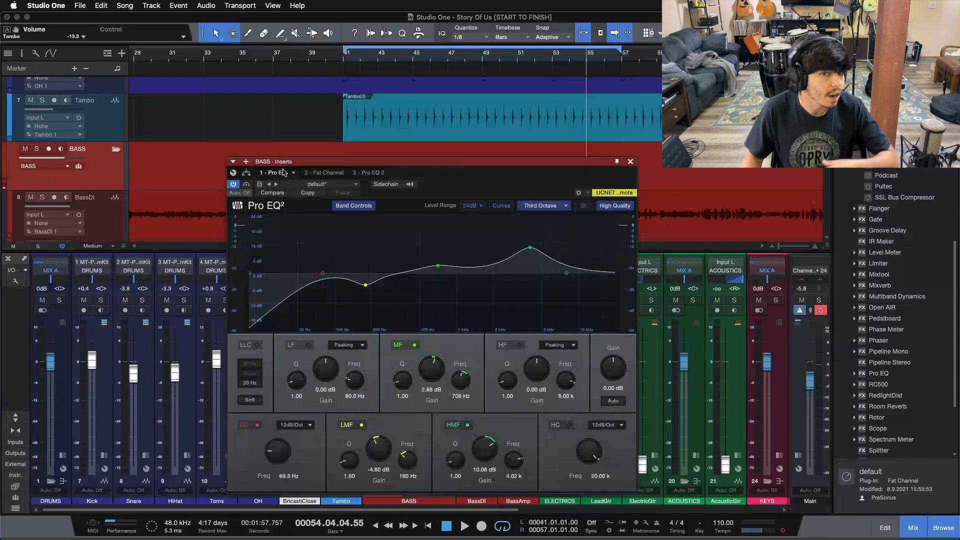
{"action": "left_click", "coordinate": [365, 173]}
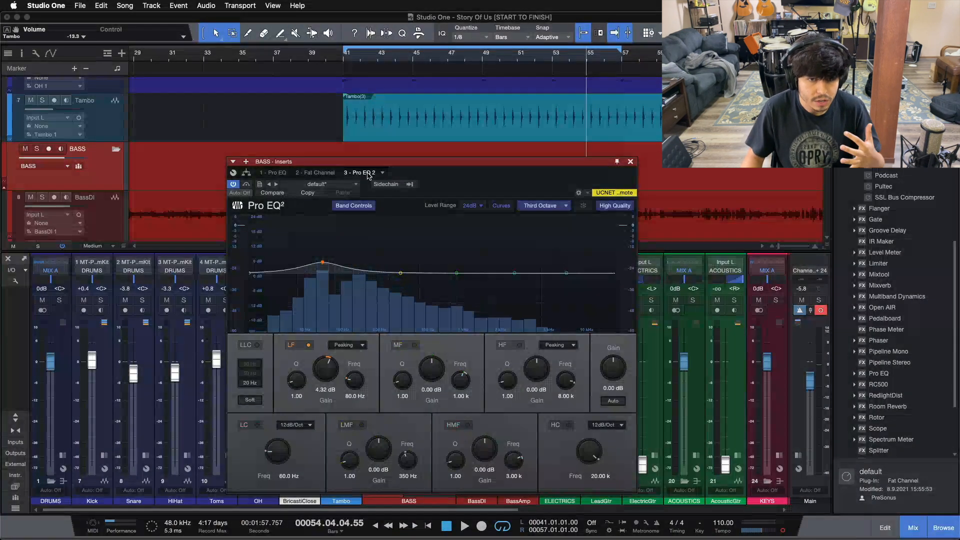